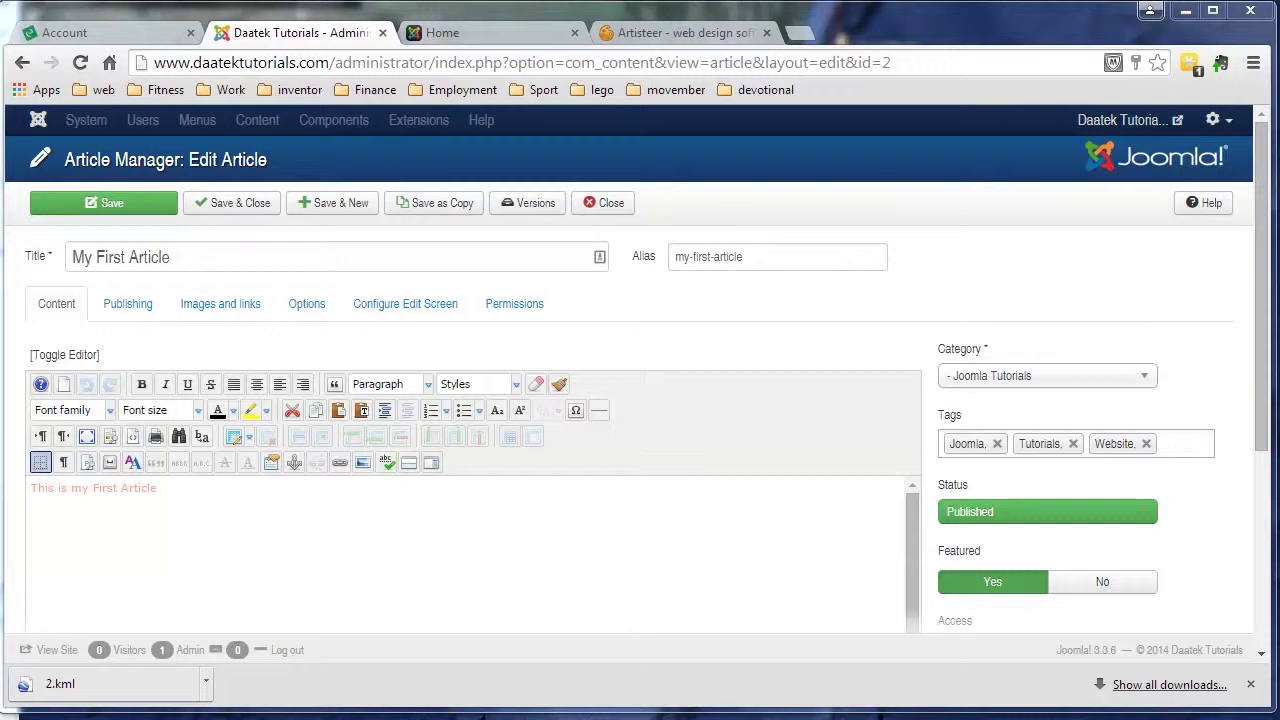
# Examine the individual display options of the article "My First Article", from Show Title down to Positioning of the Links
pyautogui.click(306, 304)
pyautogui.scroll(-9, 530, 418)
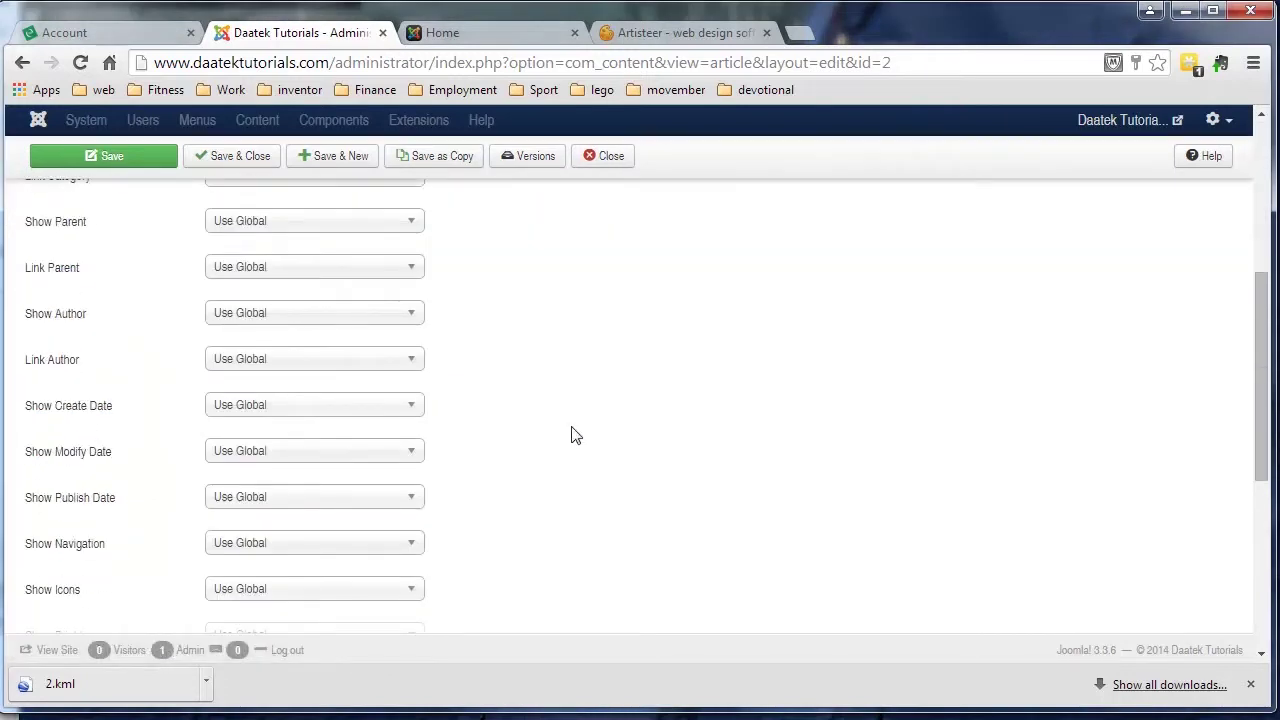
pyautogui.scroll(10, 529, 426)
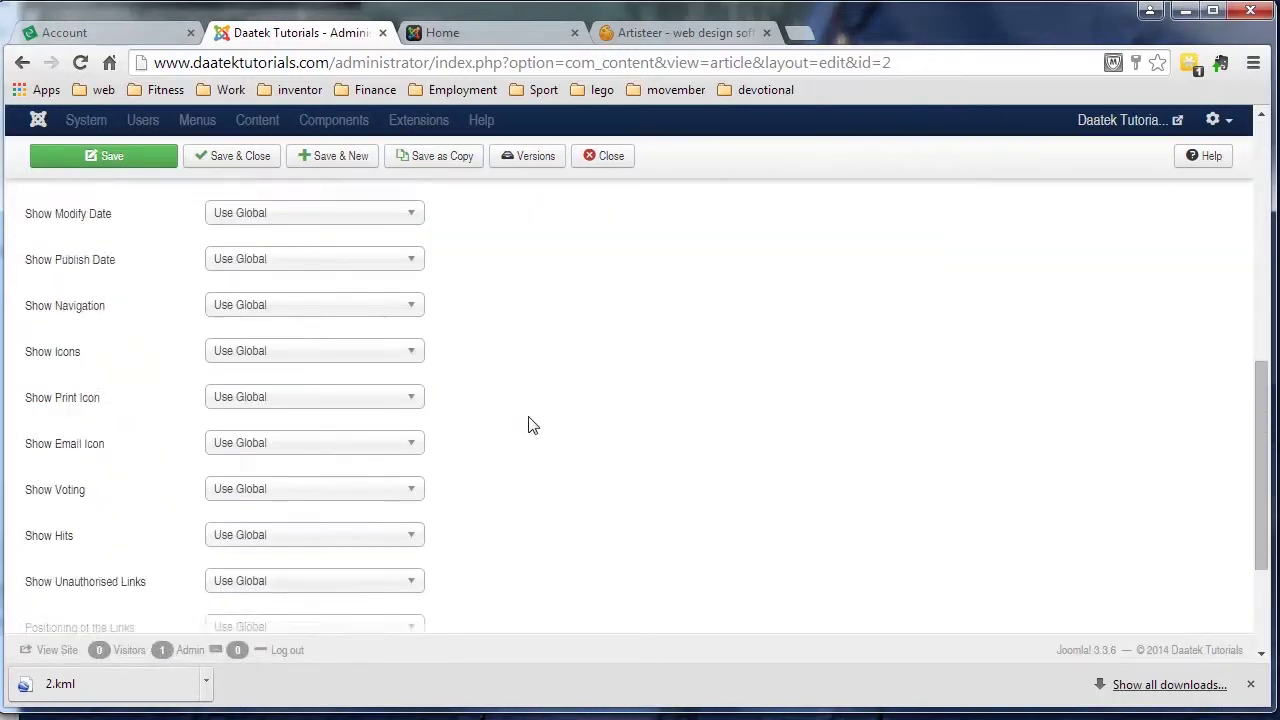
pyautogui.scroll(-10, 530, 422)
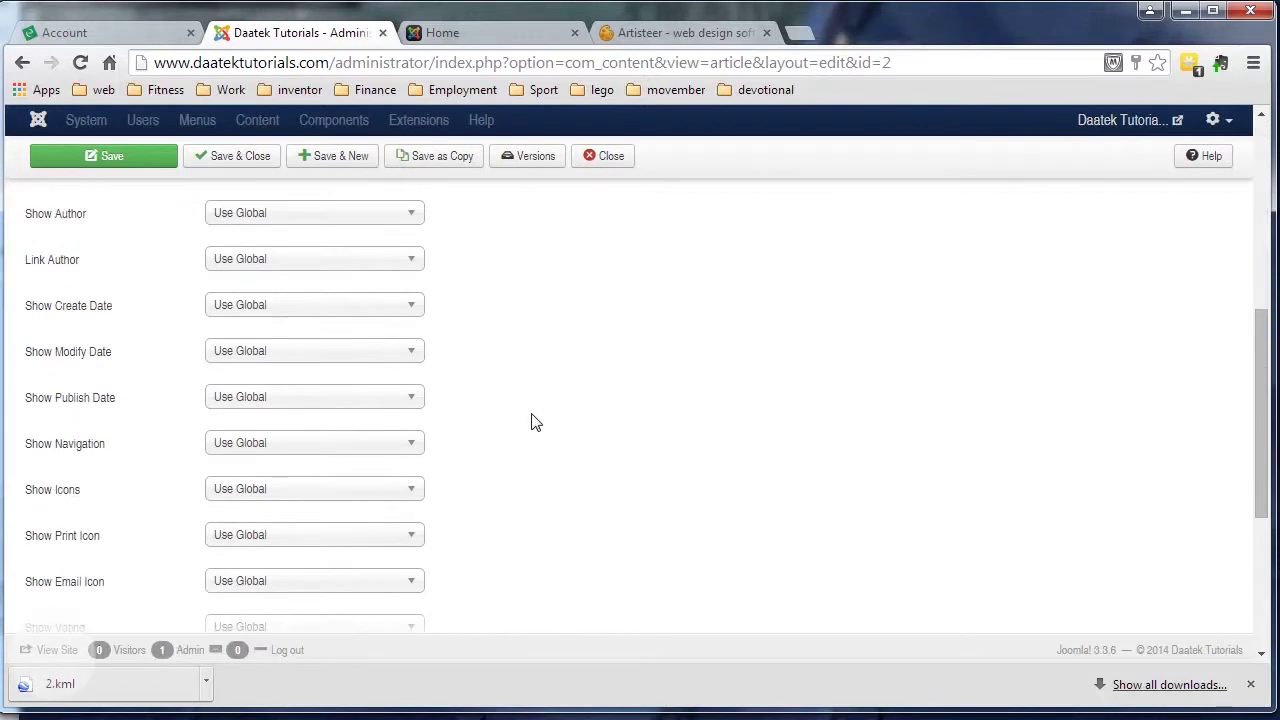
pyautogui.scroll(8, 220, 357)
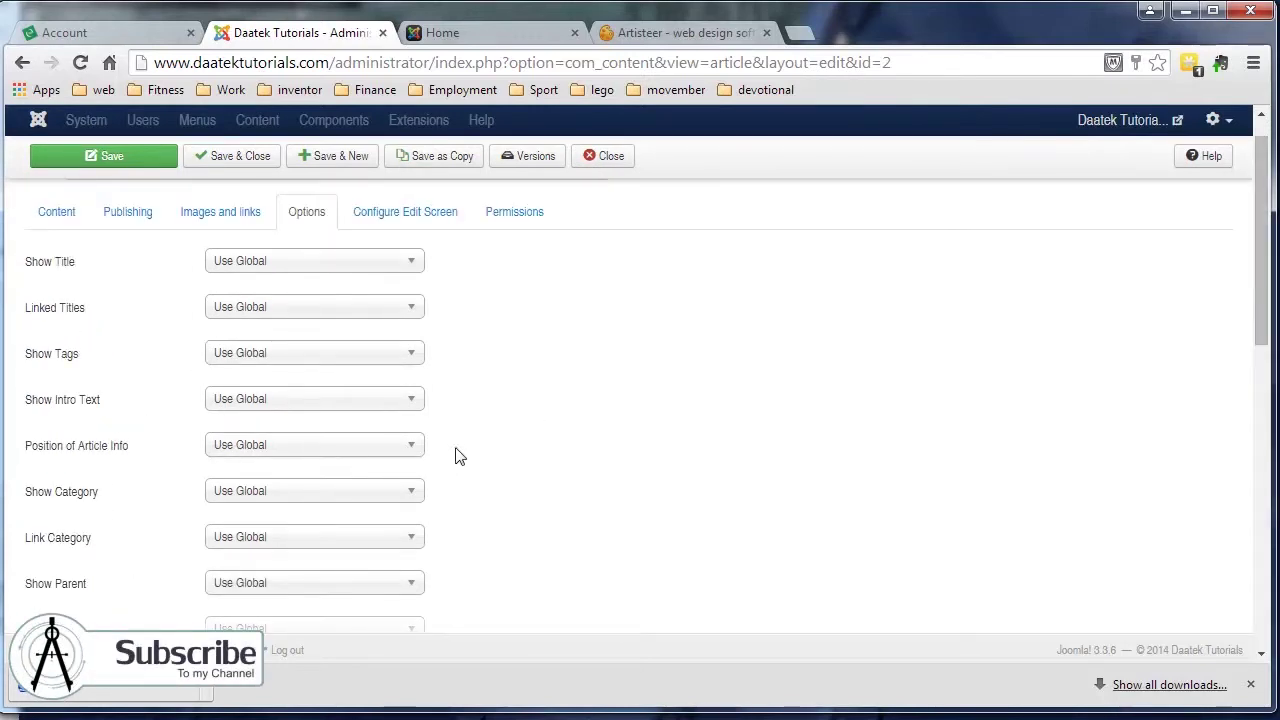
pyautogui.scroll(2, 476, 370)
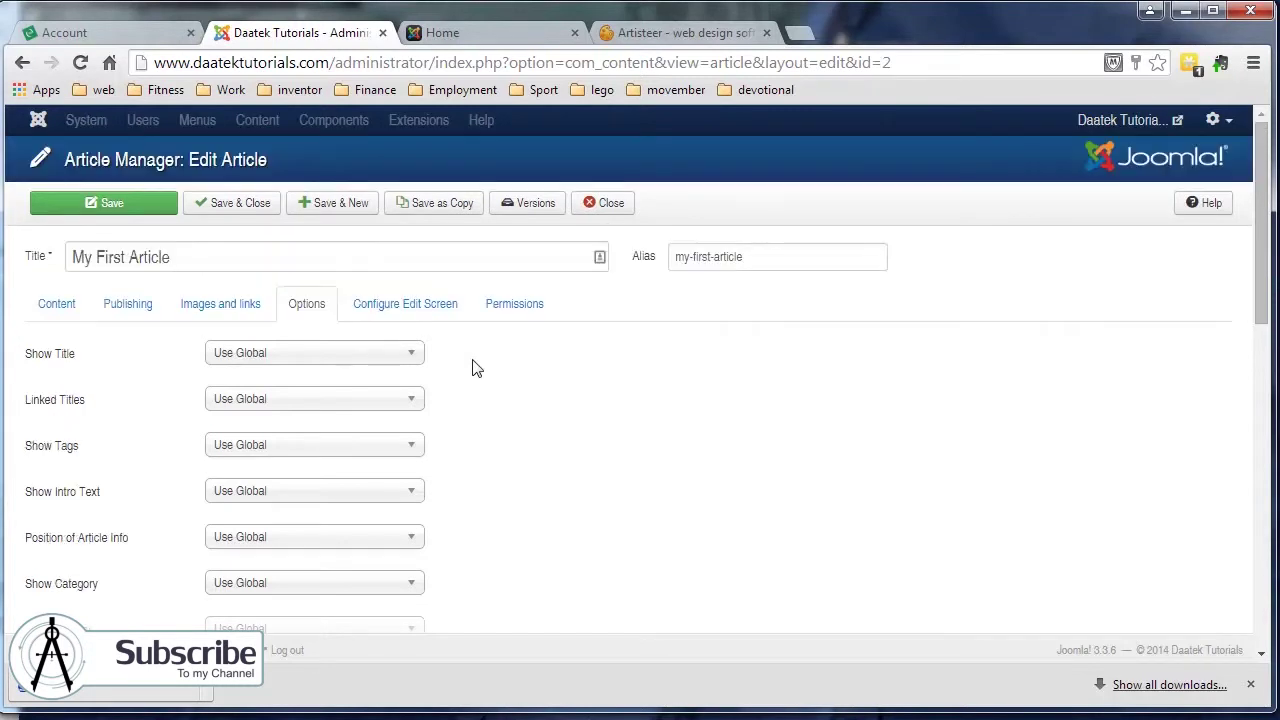
# Close the article without saving and open the Article Manager's global options
pyautogui.click(592, 206)
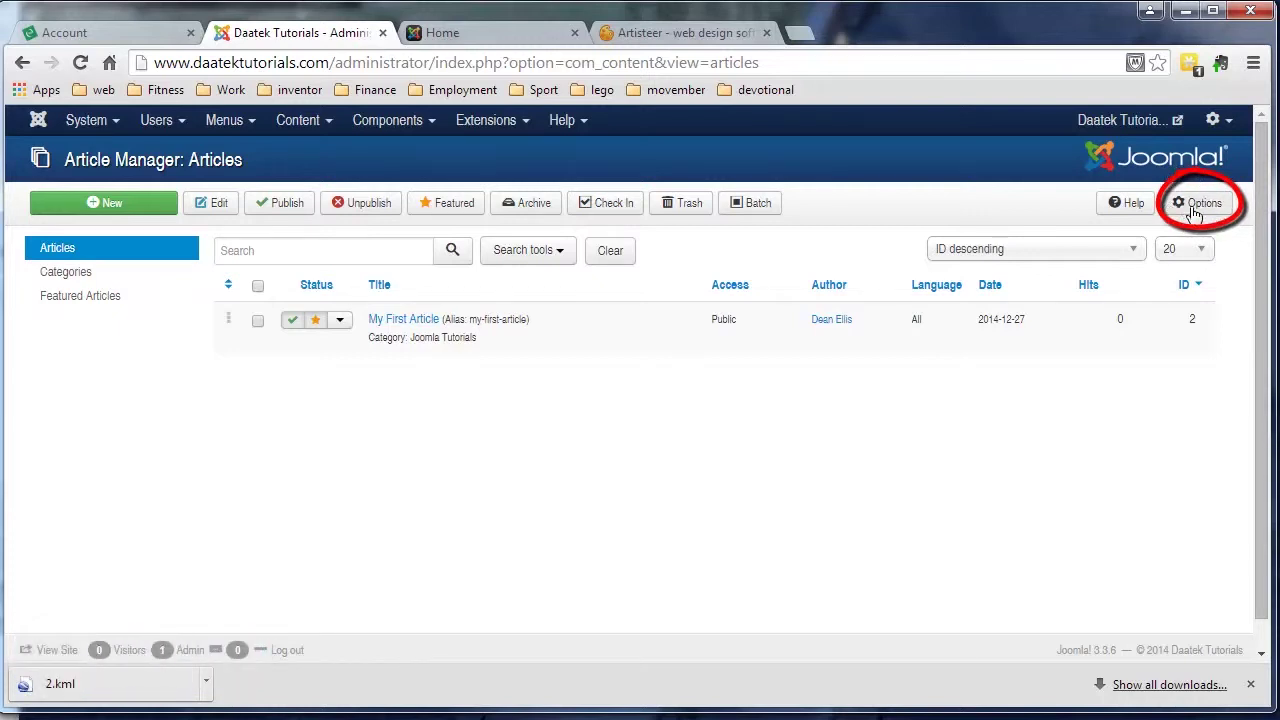
pyautogui.click(1195, 210)
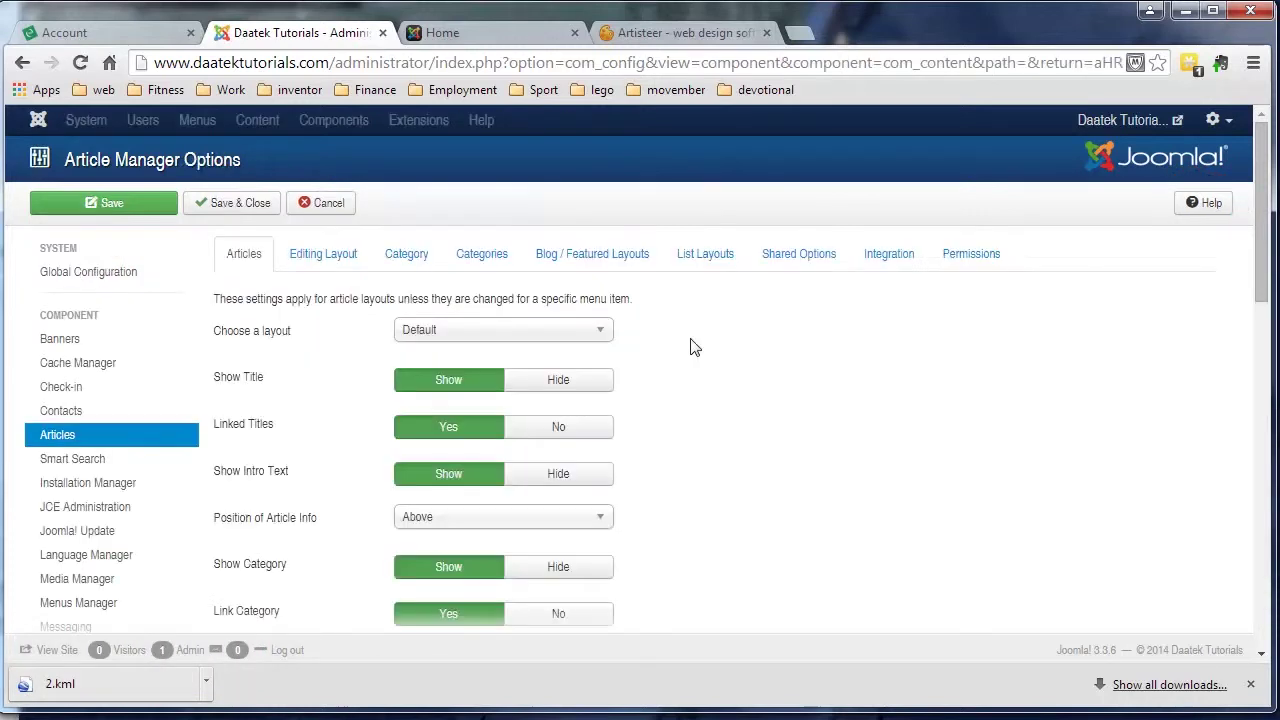
# Examine the global Articles settings, from the layout choice and title display down to the icons, hits and link positioning
pyautogui.scroll(-5, 692, 346)
pyautogui.scroll(-2, 692, 346)
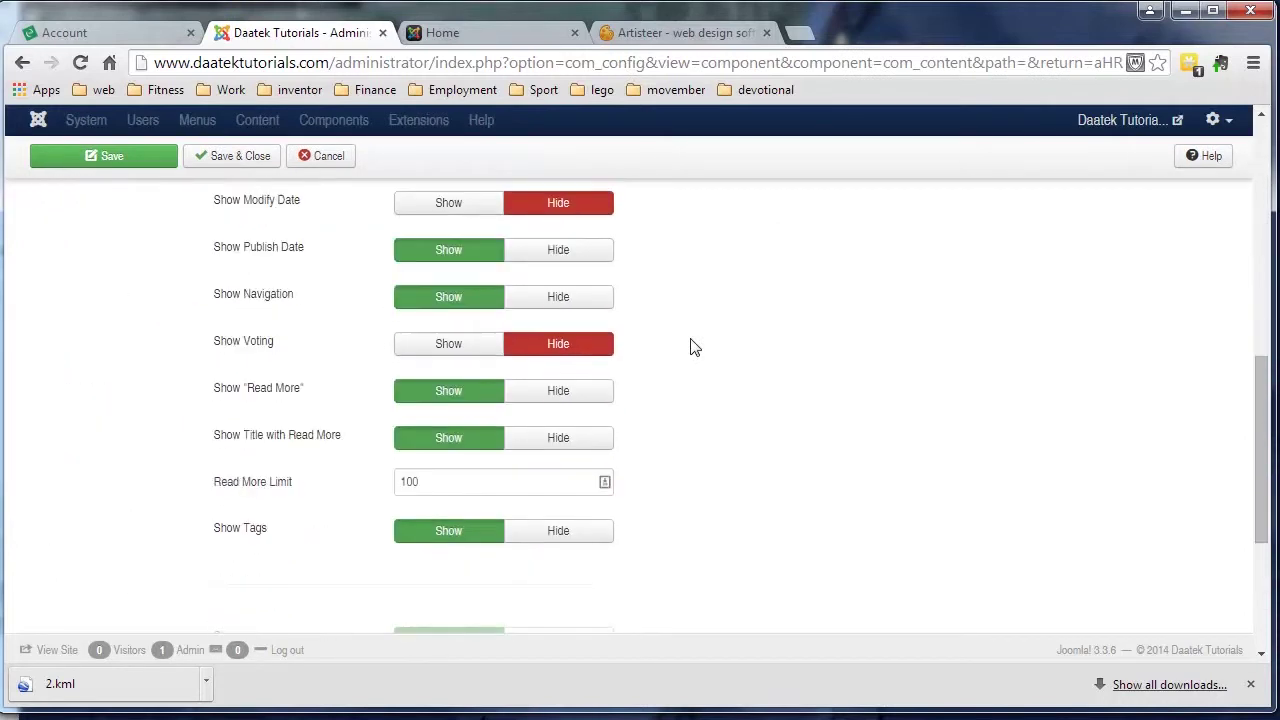
pyautogui.scroll(8, 692, 346)
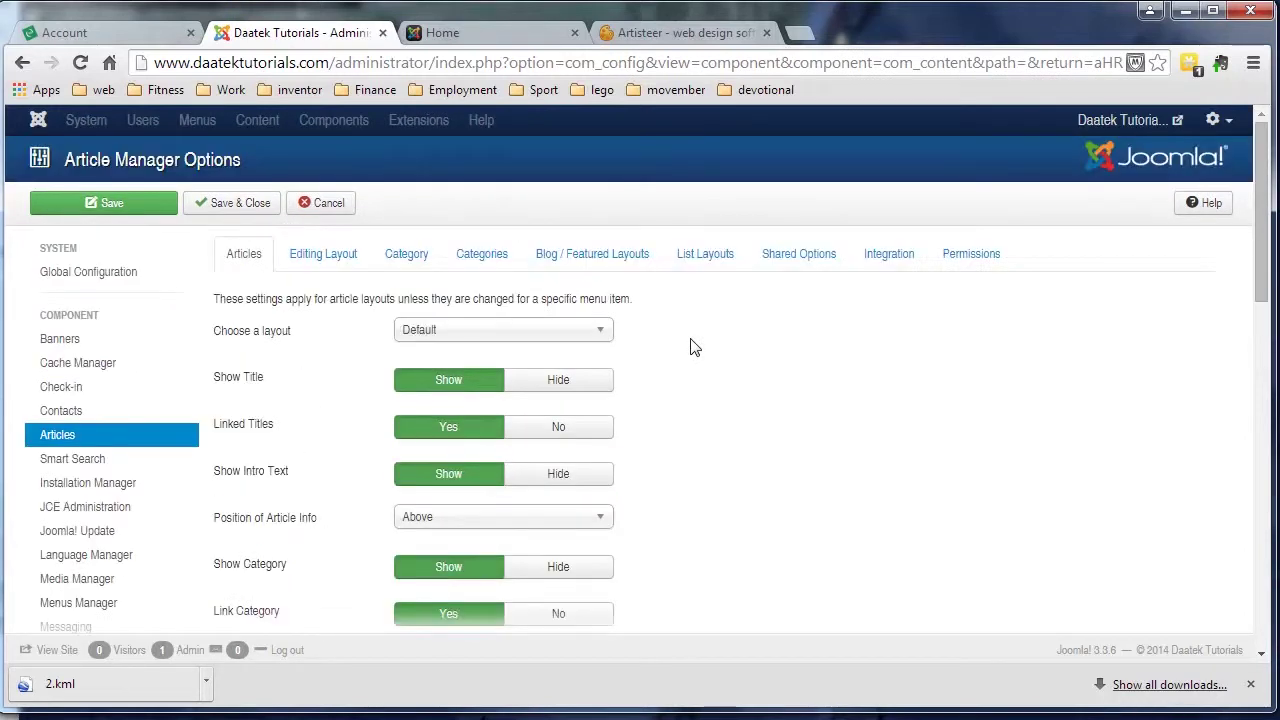
pyautogui.scroll(-4, 692, 346)
pyautogui.scroll(4, 692, 346)
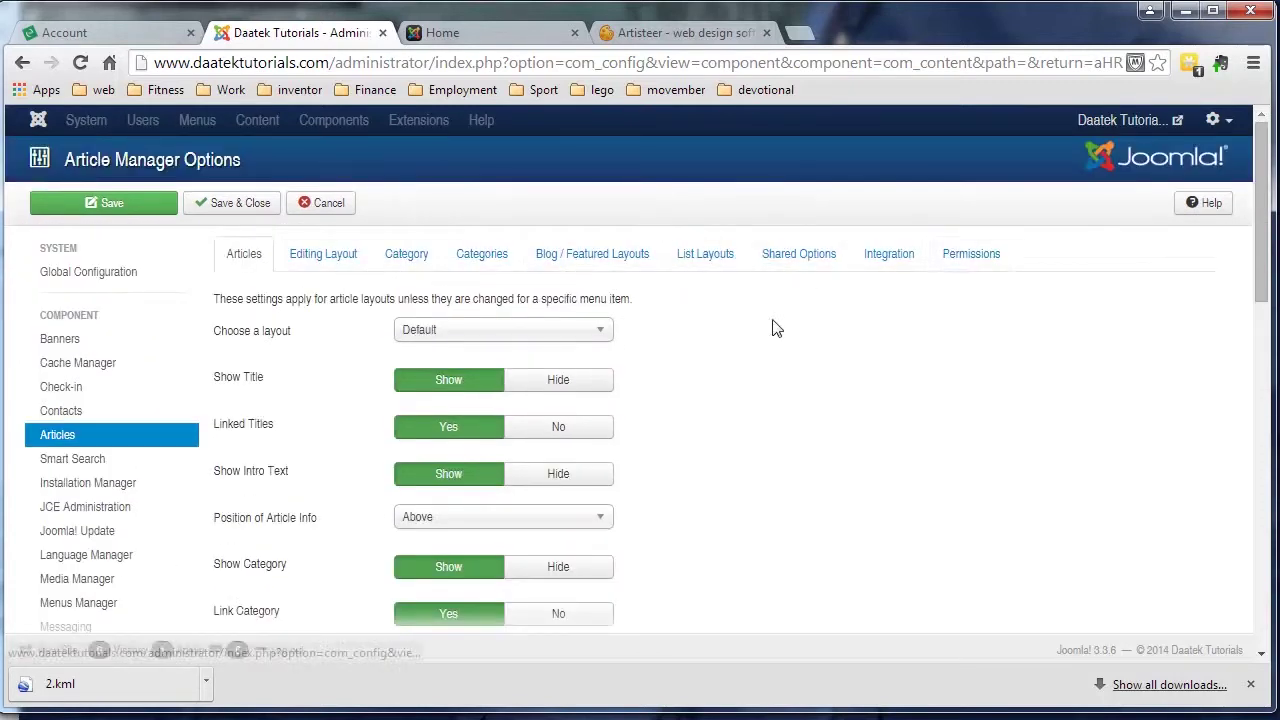
pyautogui.scroll(-5, 745, 335)
pyautogui.scroll(-4, 745, 335)
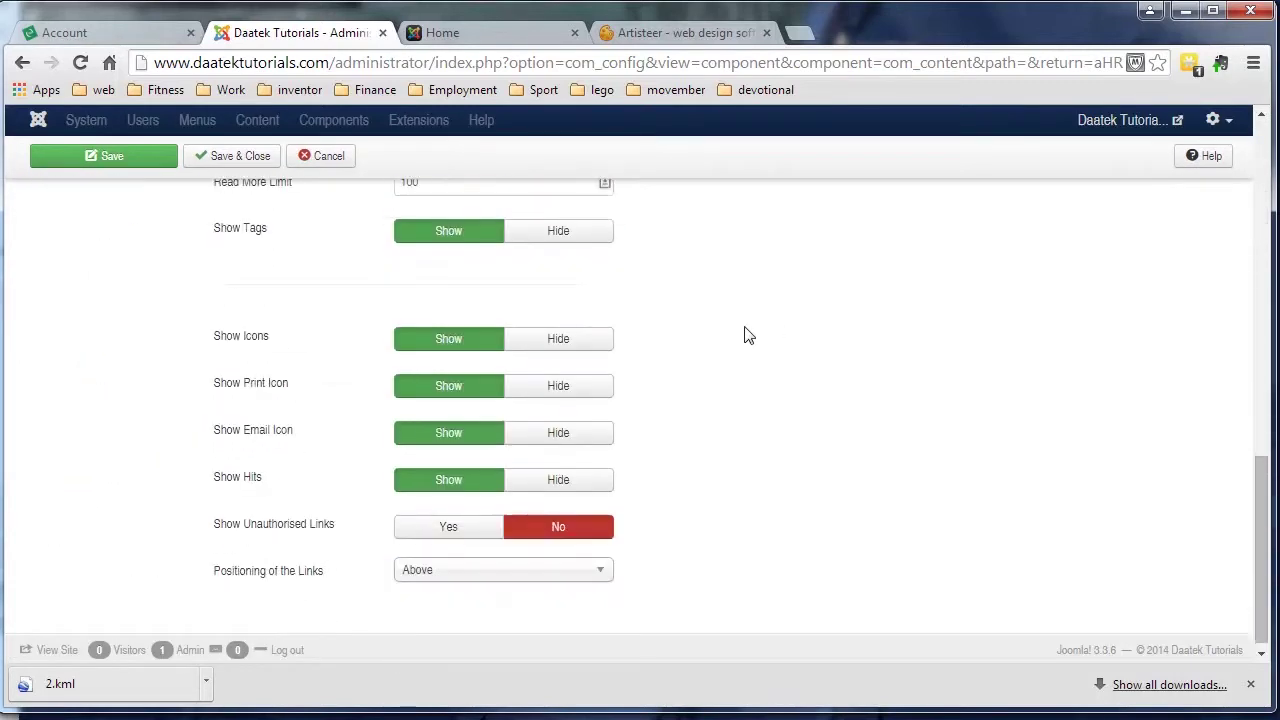
pyautogui.scroll(10, 745, 335)
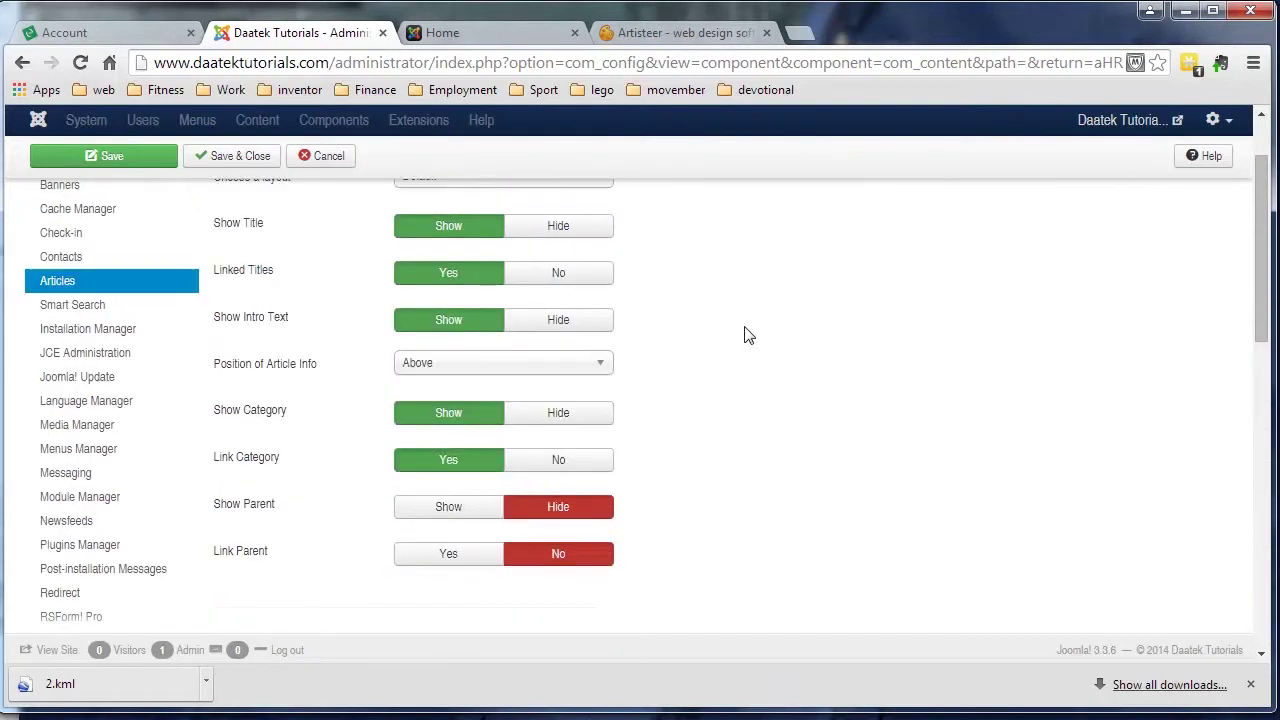
pyautogui.scroll(-3, 310, 320)
pyautogui.scroll(3, 325, 330)
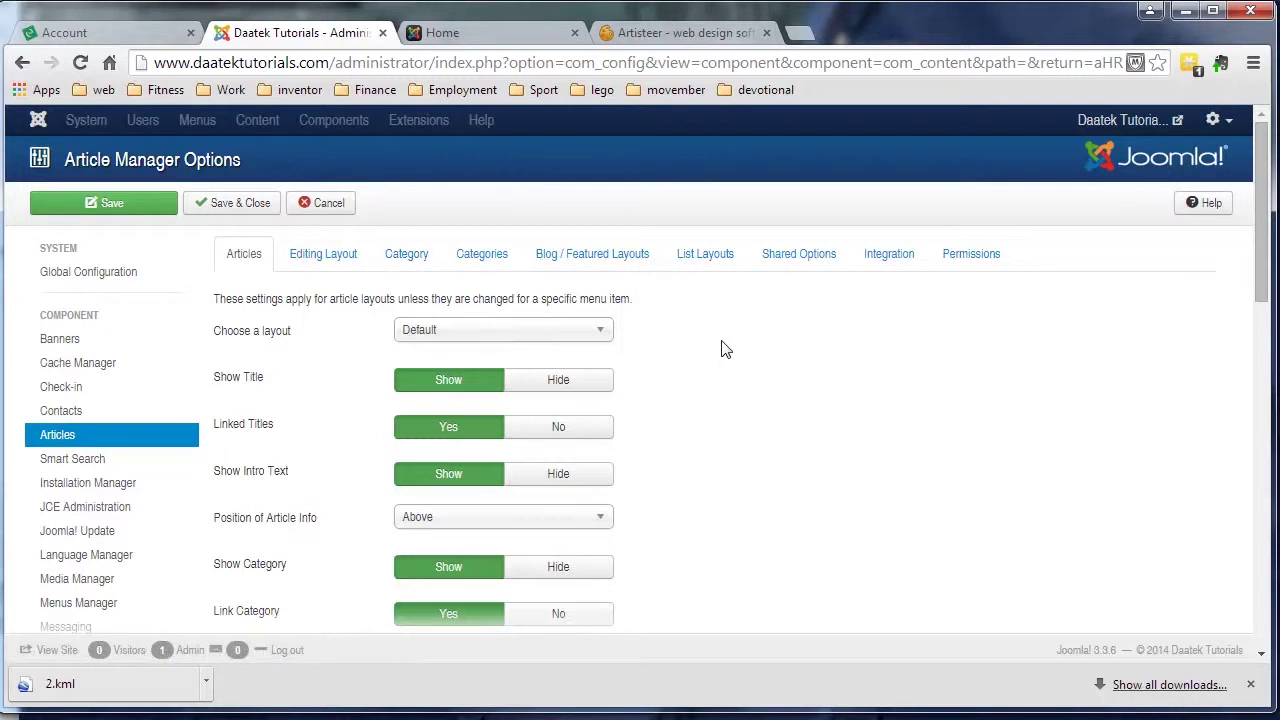
pyautogui.scroll(-4, 383, 329)
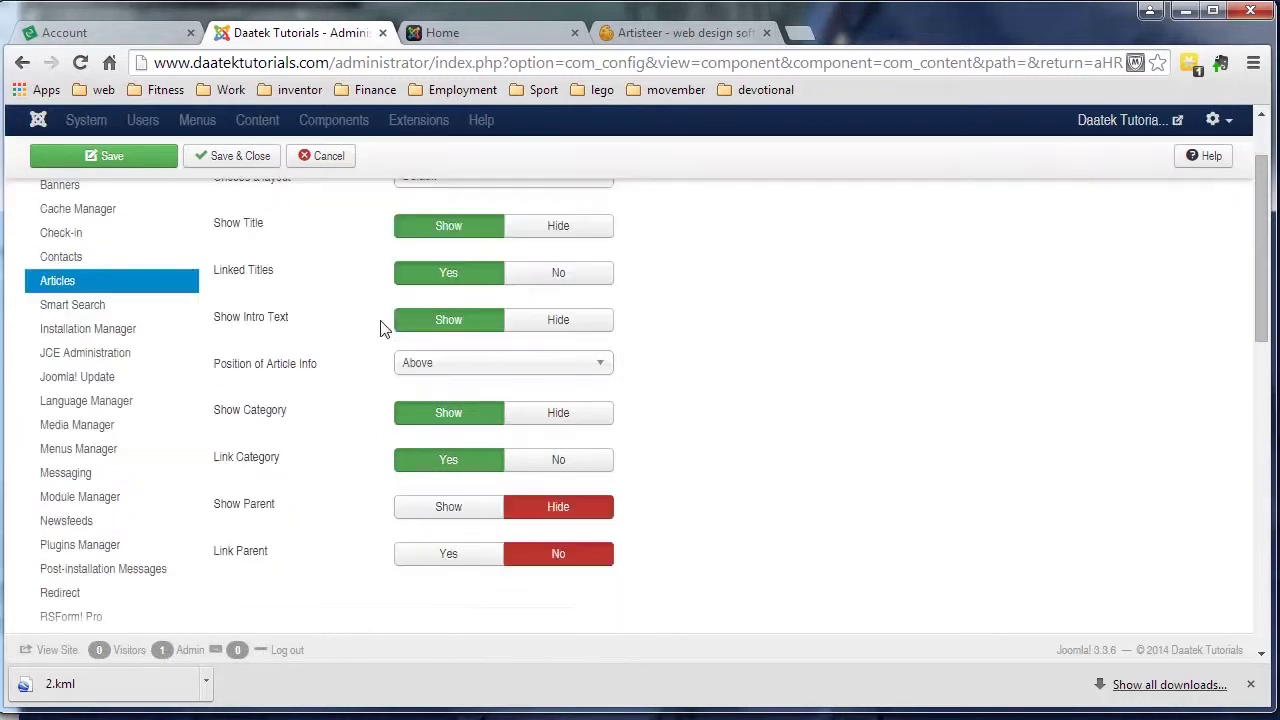
pyautogui.scroll(4, 383, 329)
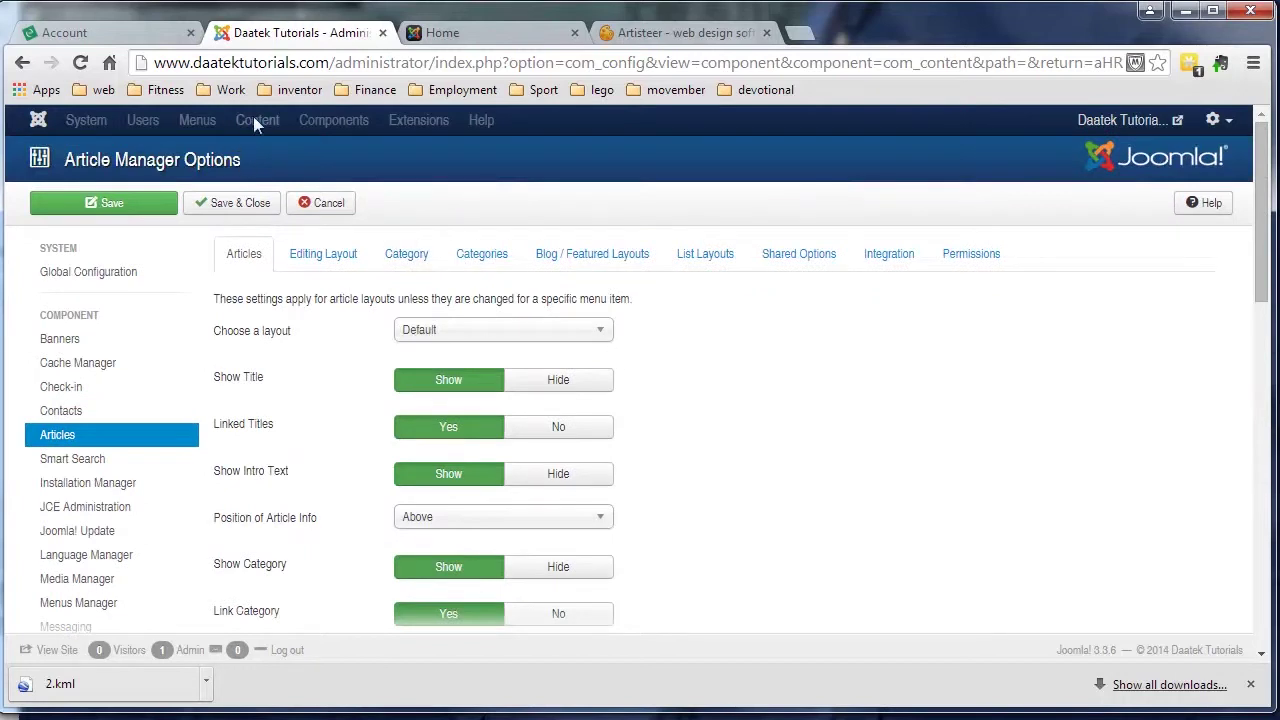
# Examine the article on the site's Home page, checking its title, publishing details line, body text and category
pyautogui.click(459, 40)
pyautogui.scroll(-2, 523, 314)
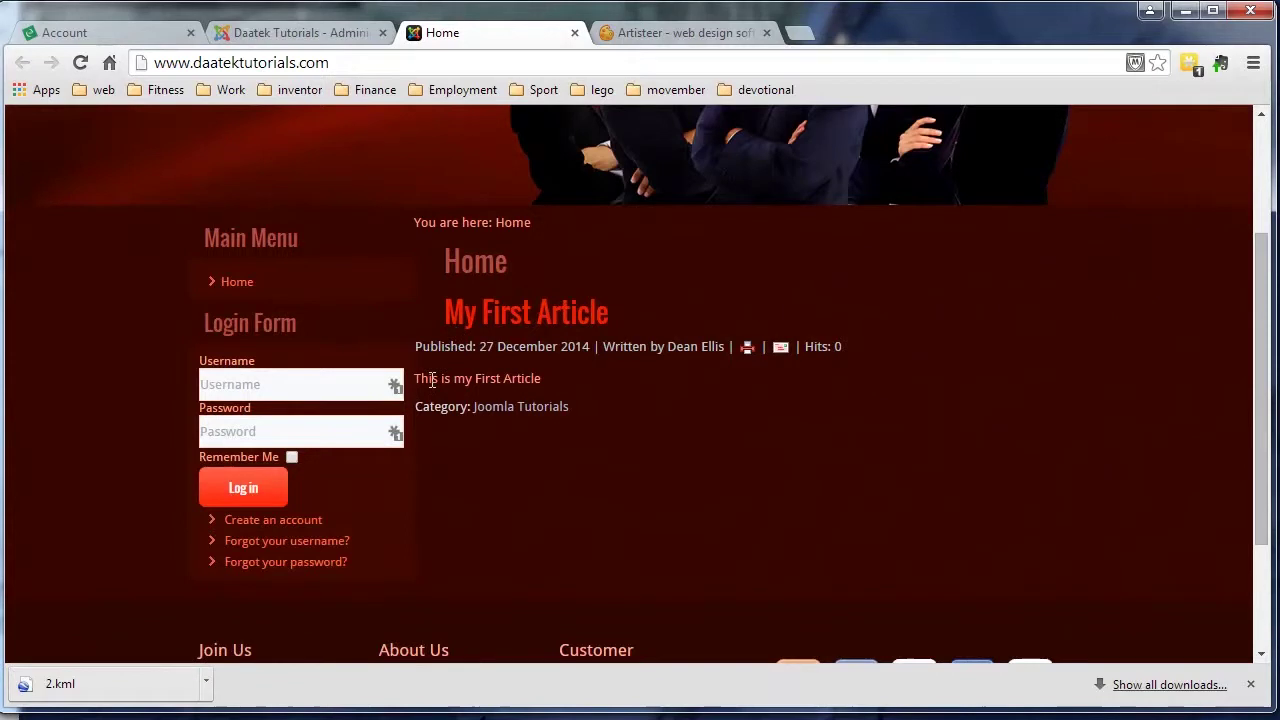
pyautogui.moveTo(421, 382)
pyautogui.mouseDown()
pyautogui.moveTo(551, 380)
pyautogui.moveTo(423, 385)
pyautogui.mouseUp()
pyautogui.click(572, 433)
pyautogui.click(568, 381)
pyautogui.moveTo(556, 376); pyautogui.dragTo(418, 388)
pyautogui.moveTo(557, 378); pyautogui.dragTo(429, 380)
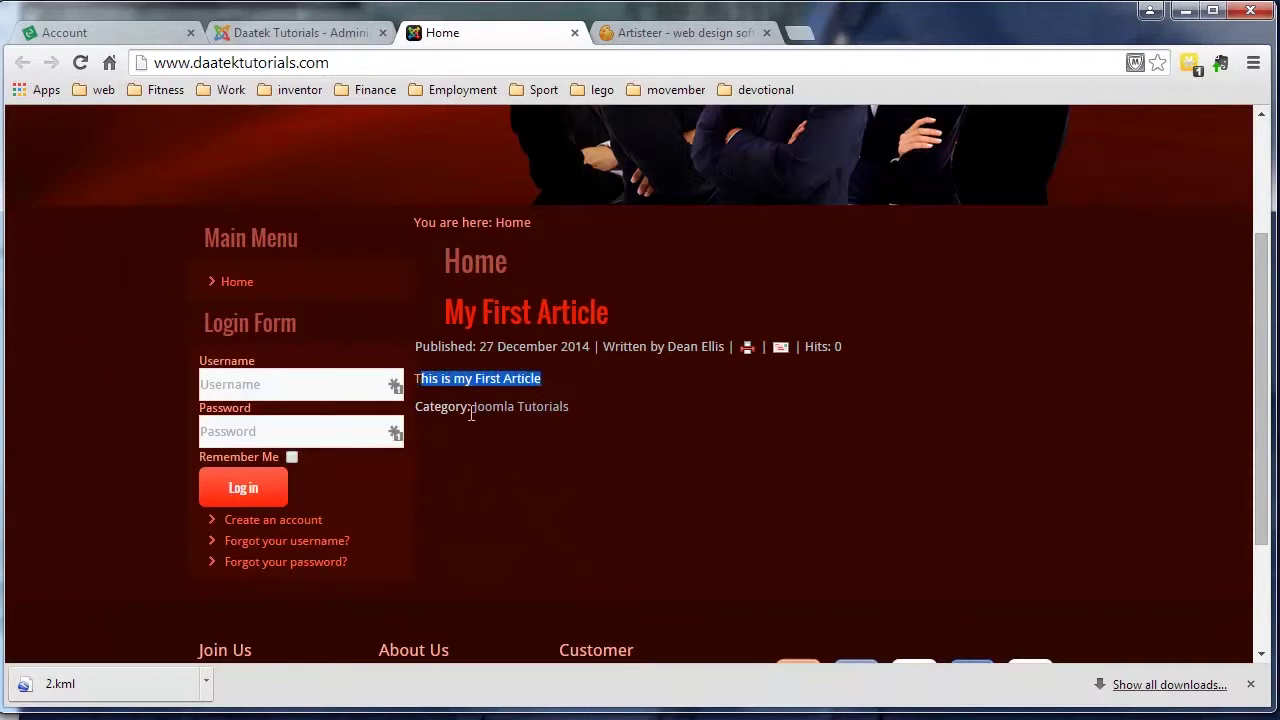
pyautogui.scroll(2, 570, 488)
pyautogui.scroll(-1, 570, 488)
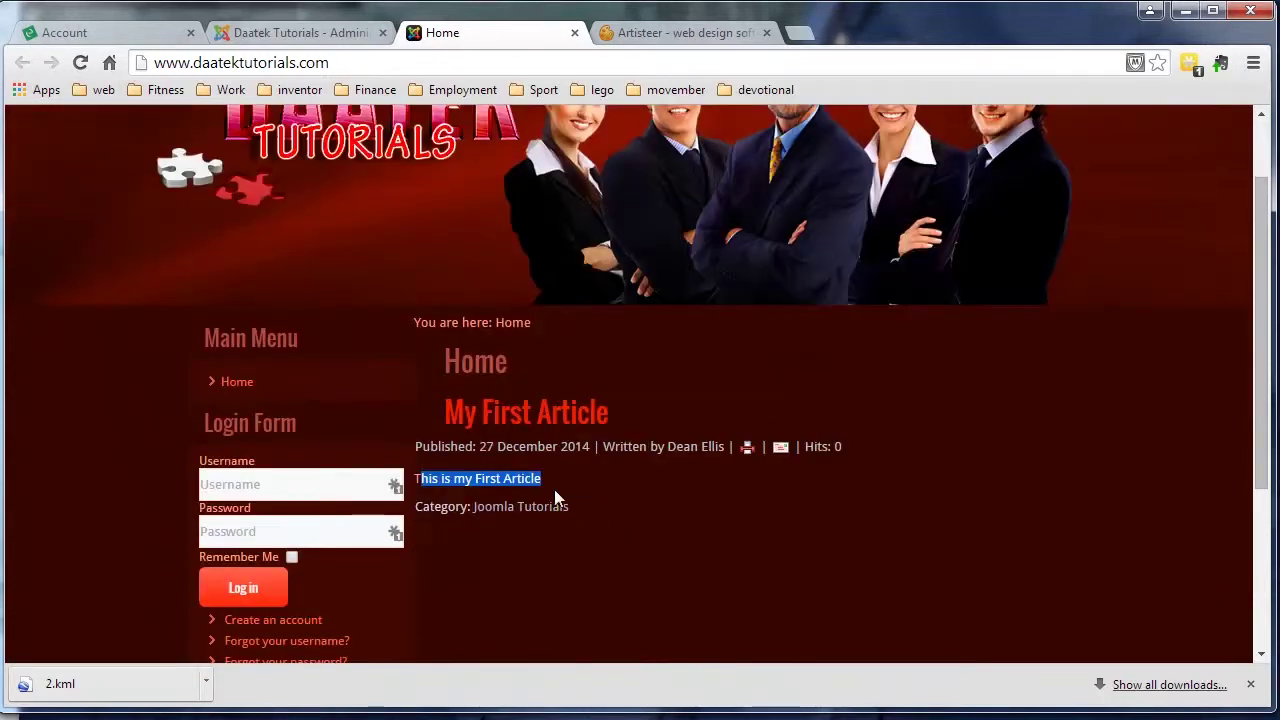
pyautogui.click(754, 482)
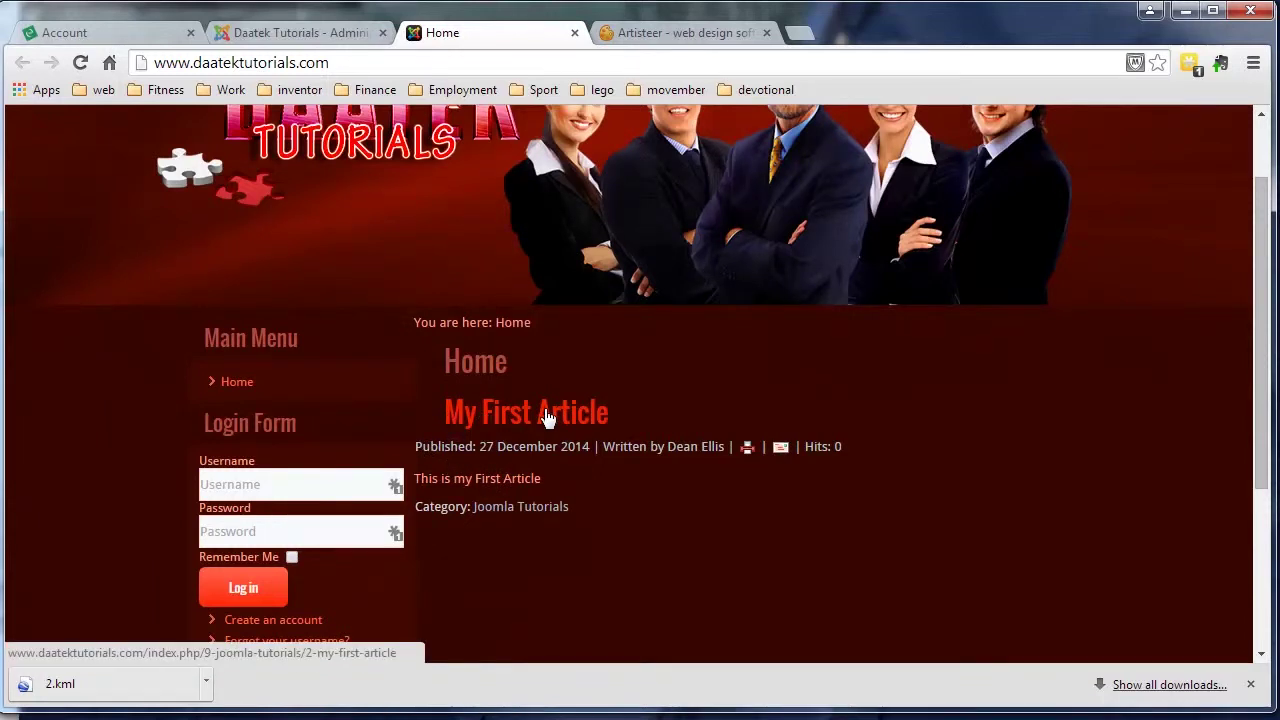
pyautogui.moveTo(417, 446); pyautogui.dragTo(723, 450)
pyautogui.moveTo(853, 449); pyautogui.dragTo(417, 452)
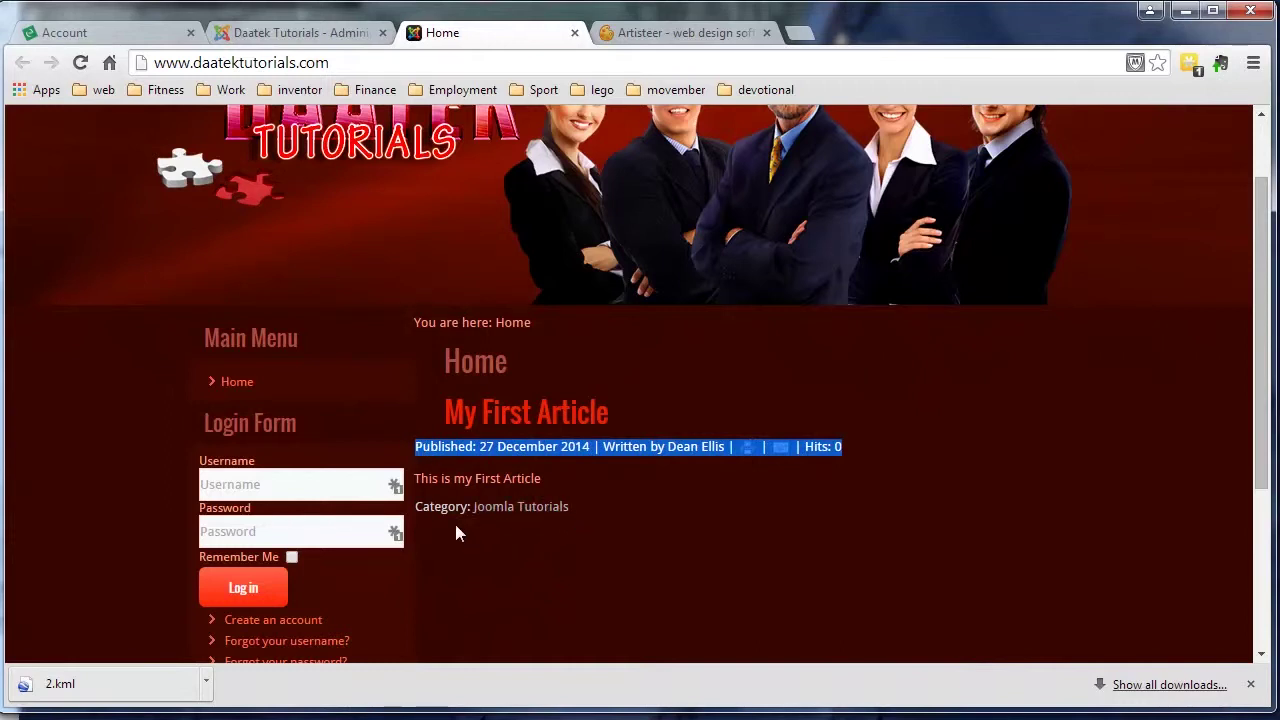
pyautogui.moveTo(414, 511); pyautogui.dragTo(573, 516)
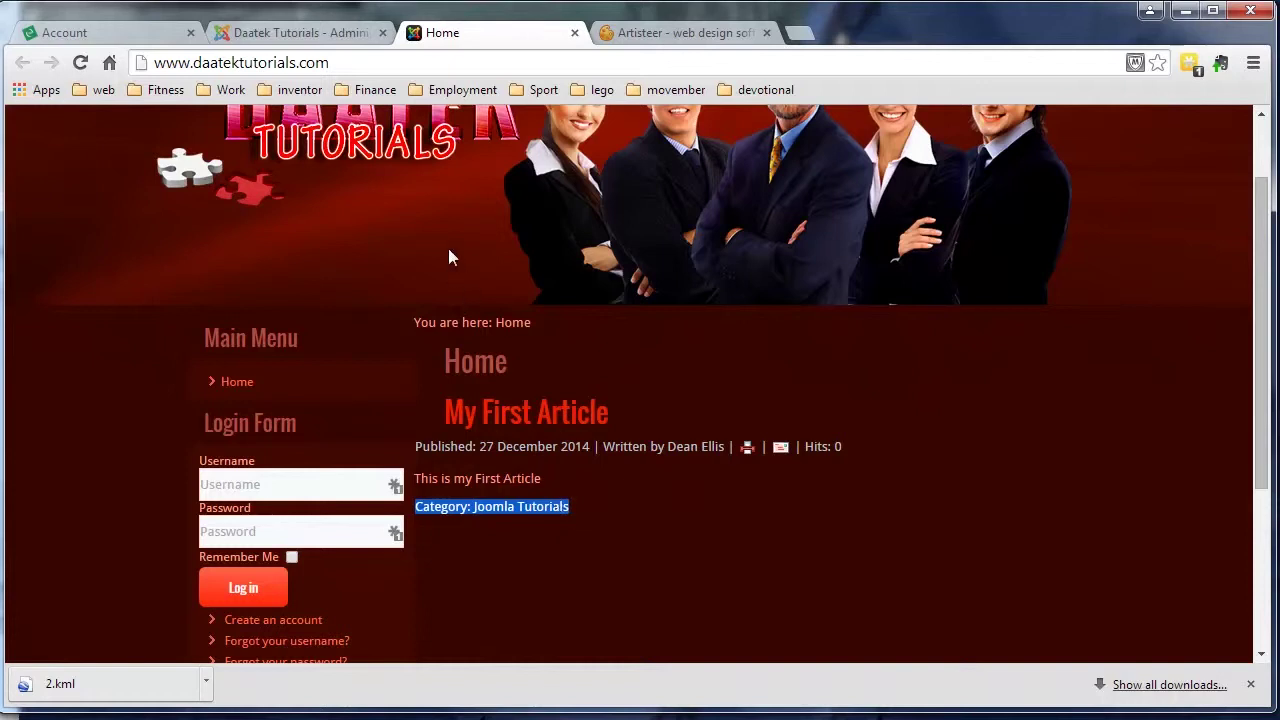
# Return to the Article Manager options, set Show Title to Hide and save the configuration
pyautogui.click(300, 33)
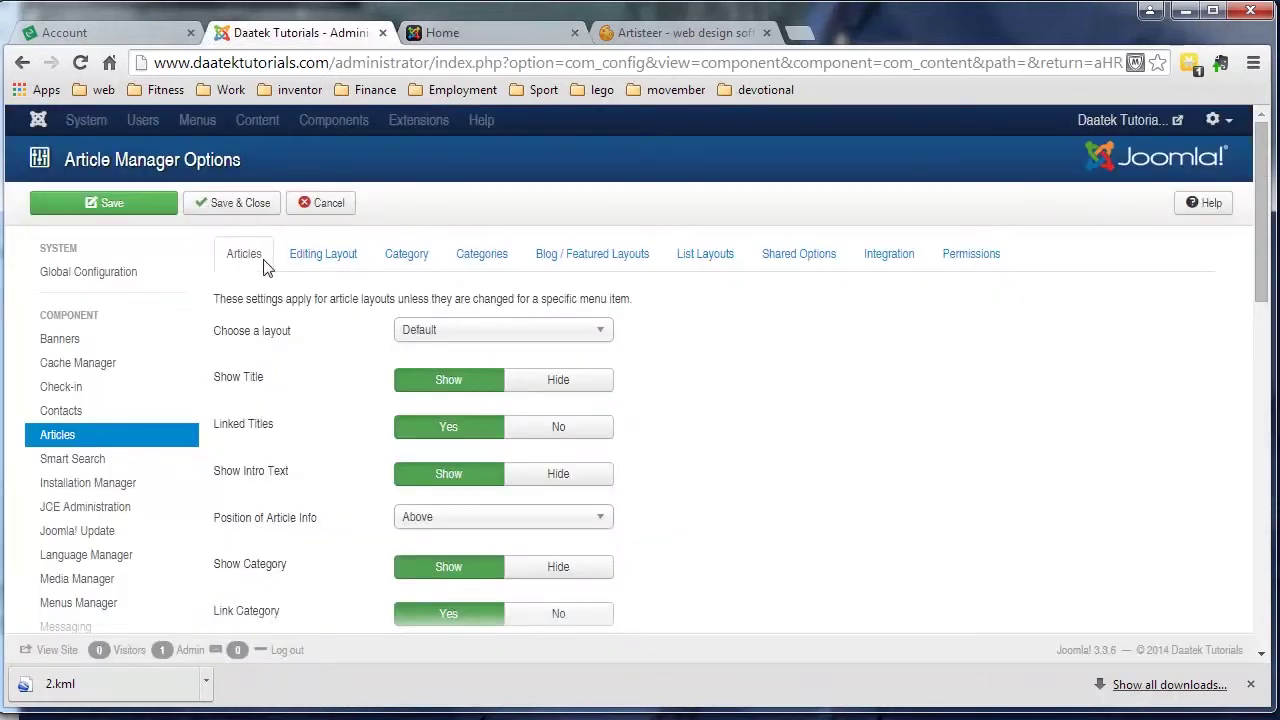
pyautogui.scroll(-2, 700, 337)
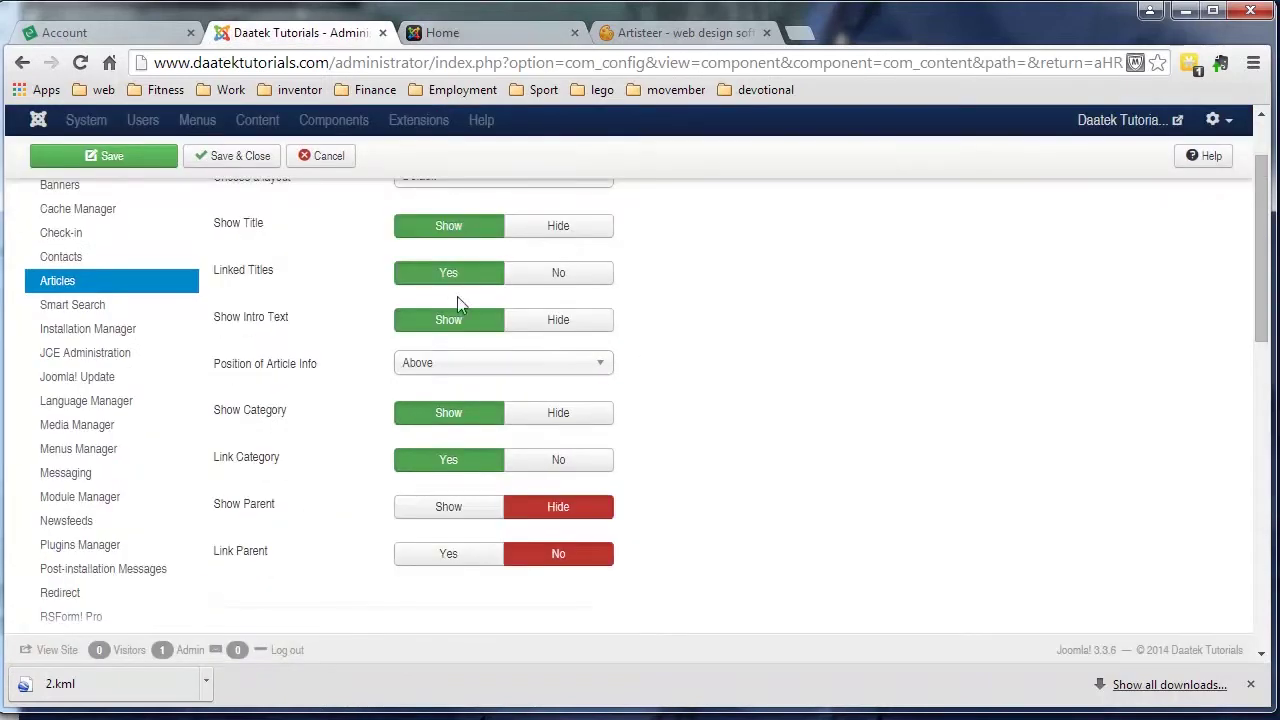
pyautogui.scroll(2, 333, 281)
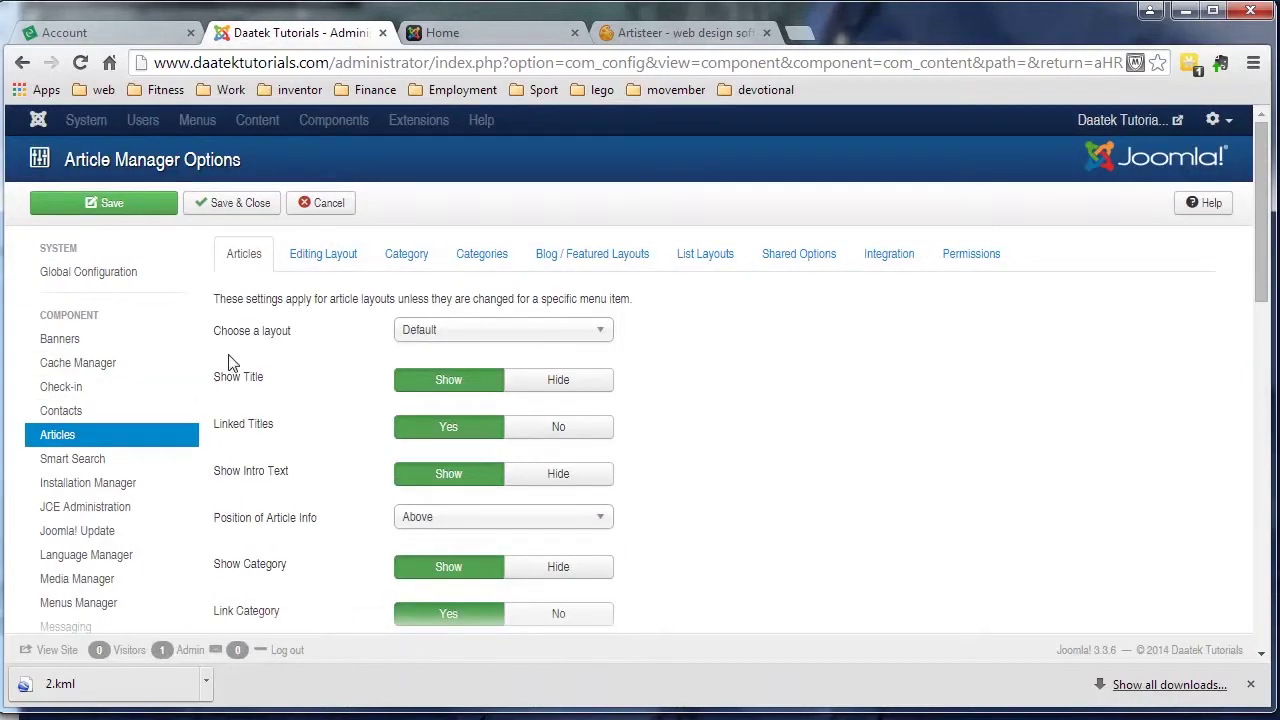
pyautogui.click(540, 389)
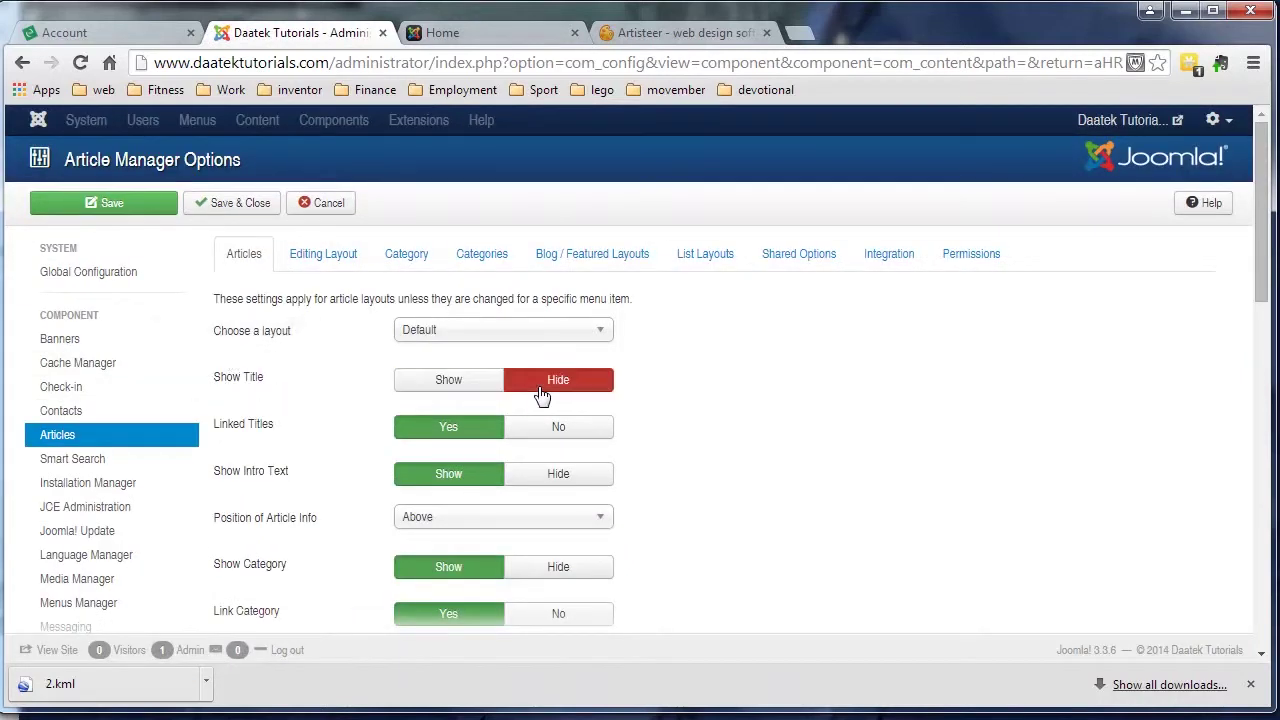
pyautogui.click(115, 210)
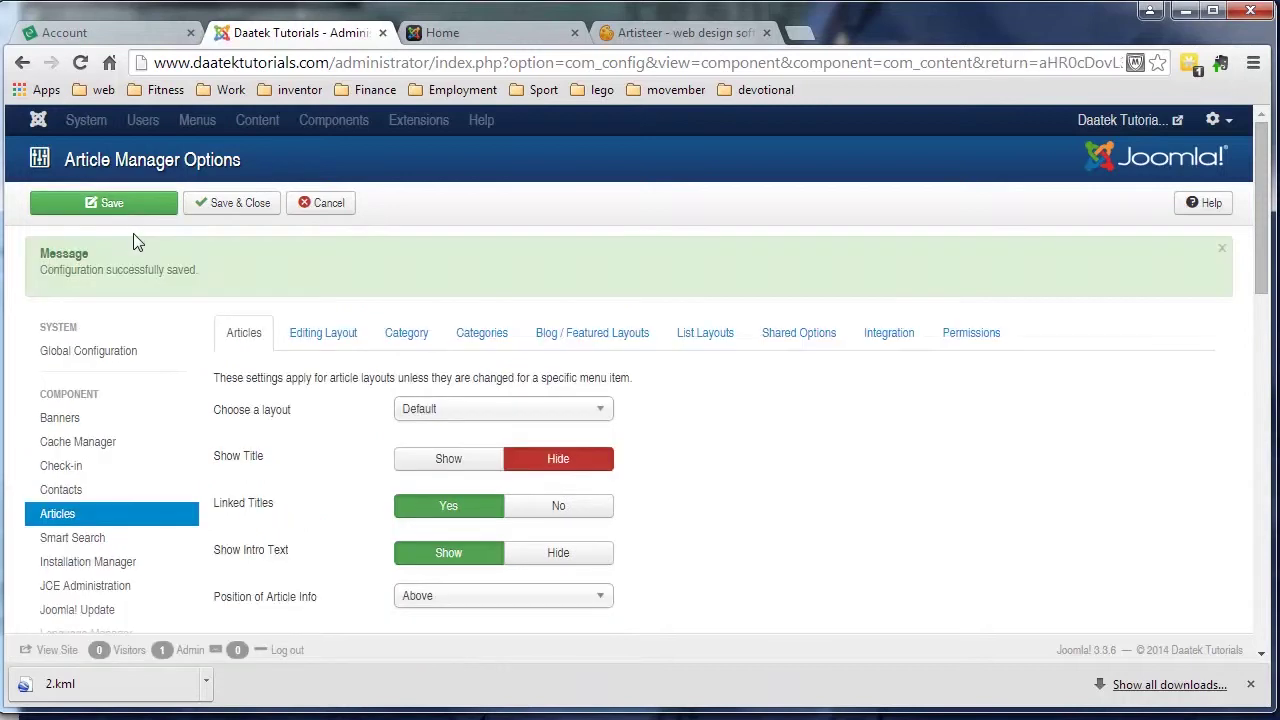
# Reload the site's Home page and check the headings shown above the article's details line
pyautogui.click(440, 32)
pyautogui.click(80, 64)
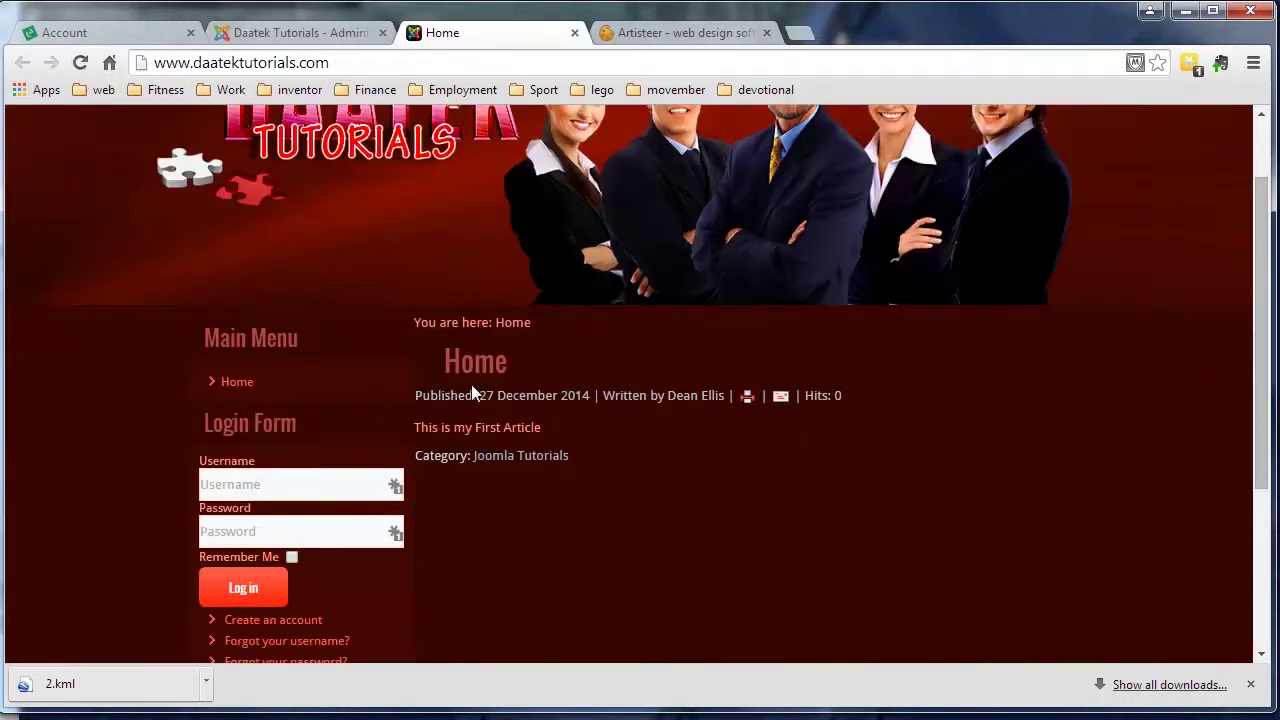
pyautogui.moveTo(445, 362); pyautogui.dragTo(517, 370)
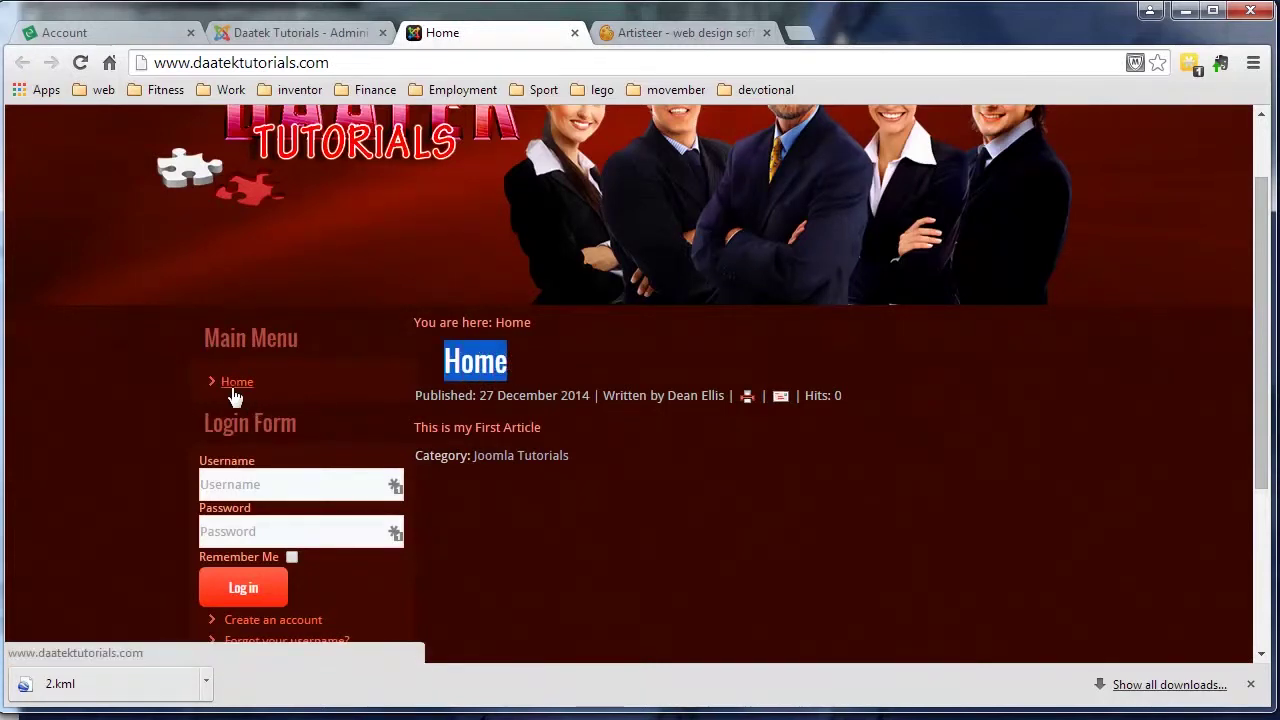
pyautogui.click(486, 372)
pyautogui.moveTo(449, 364); pyautogui.dragTo(511, 362)
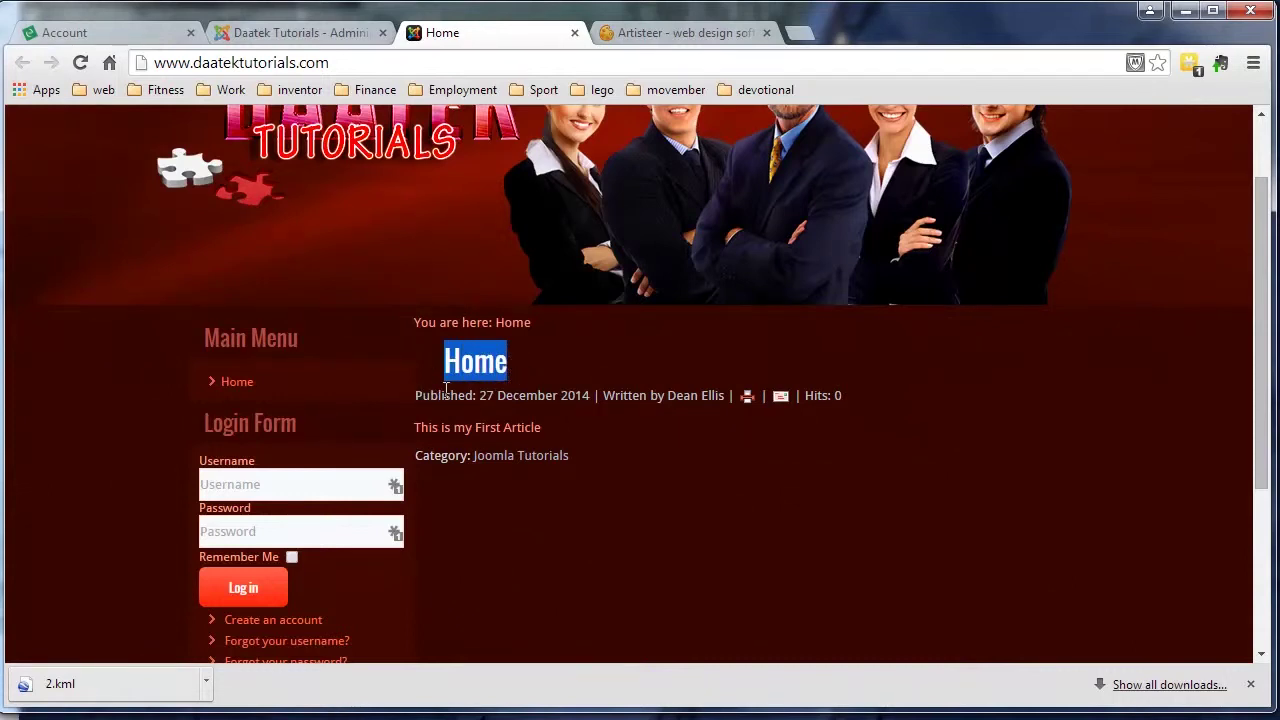
# In the Article Manager options, set Show Title to Show and Linked Titles to No, and save the configuration
pyautogui.click(290, 33)
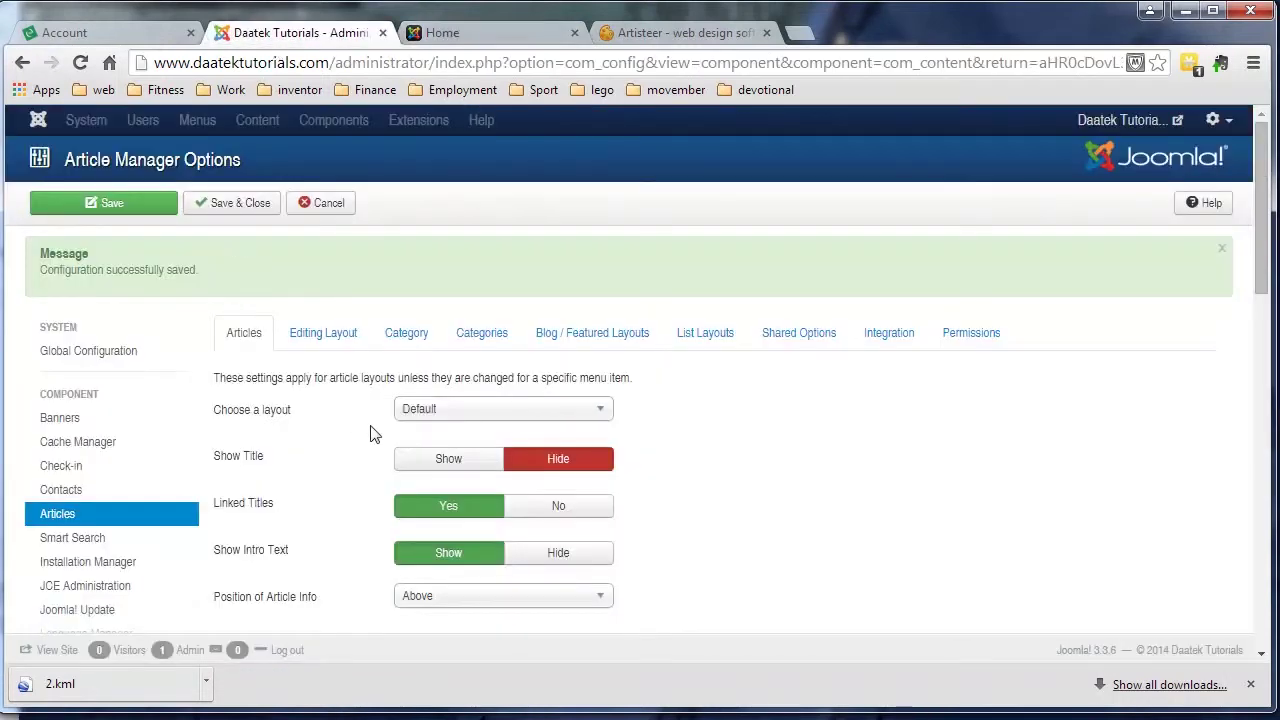
pyautogui.click(440, 459)
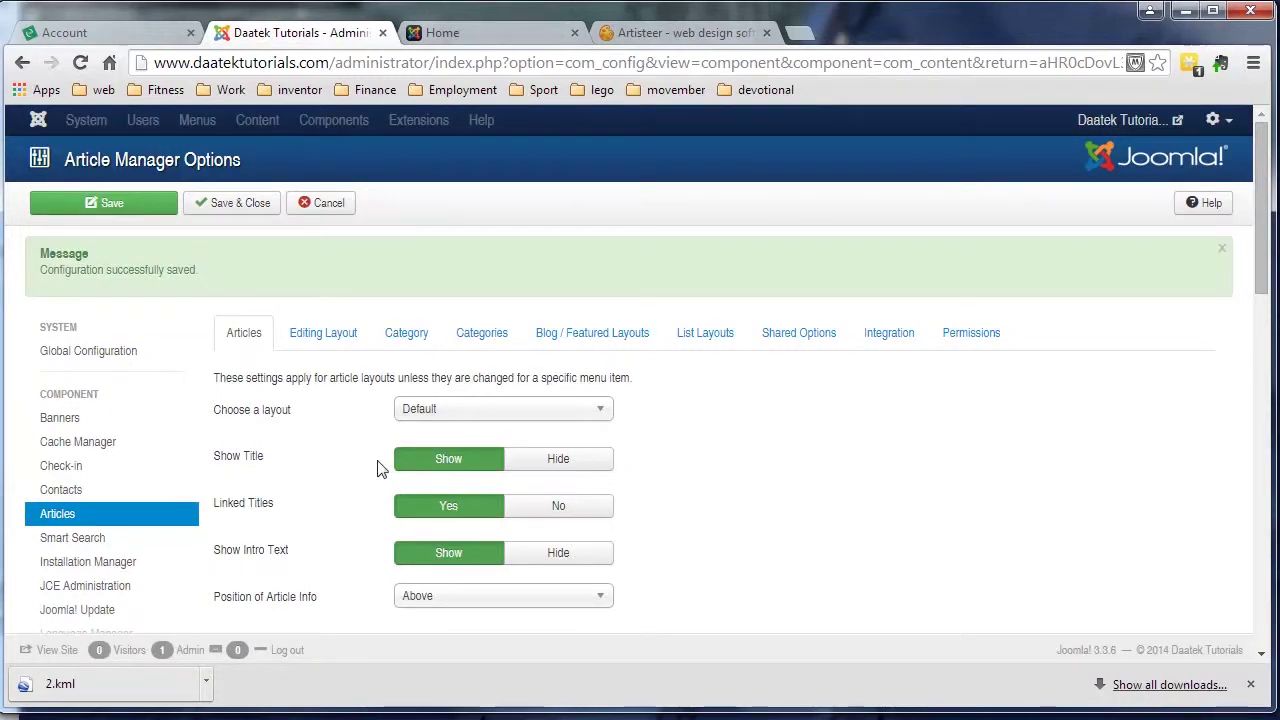
pyautogui.moveTo(245, 512)
pyautogui.click(545, 512)
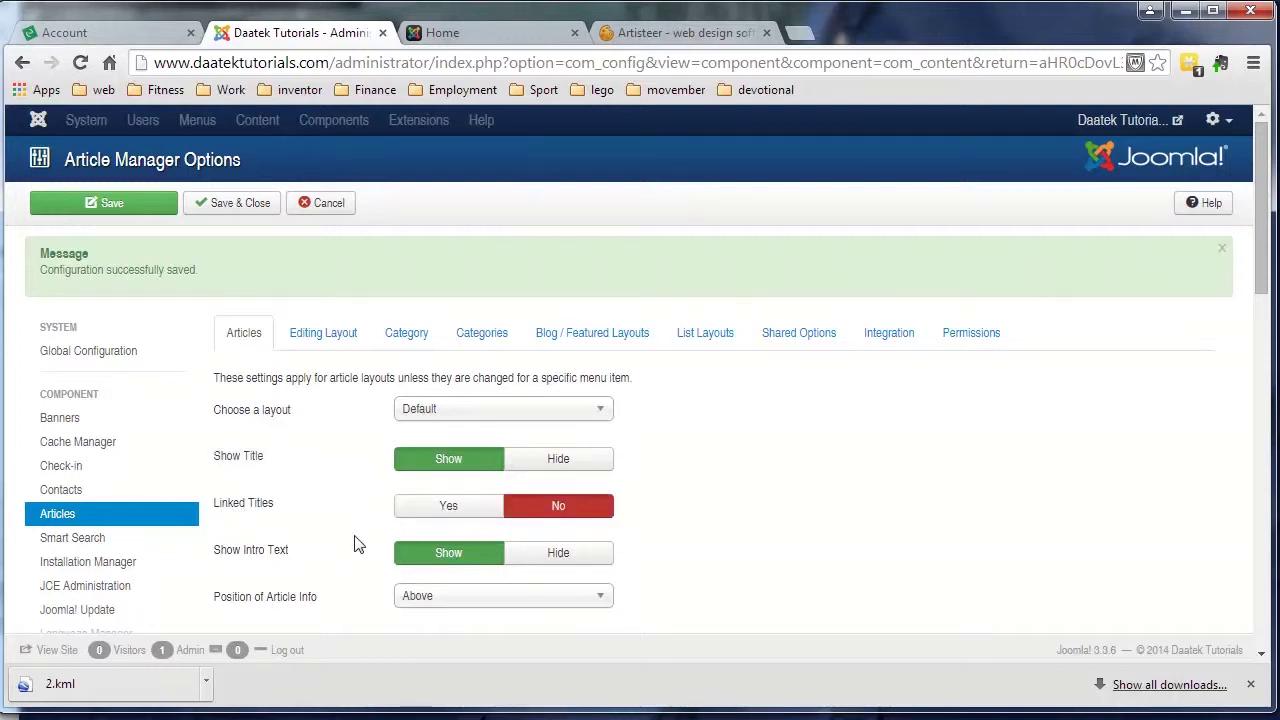
pyautogui.scroll(-3, 655, 511)
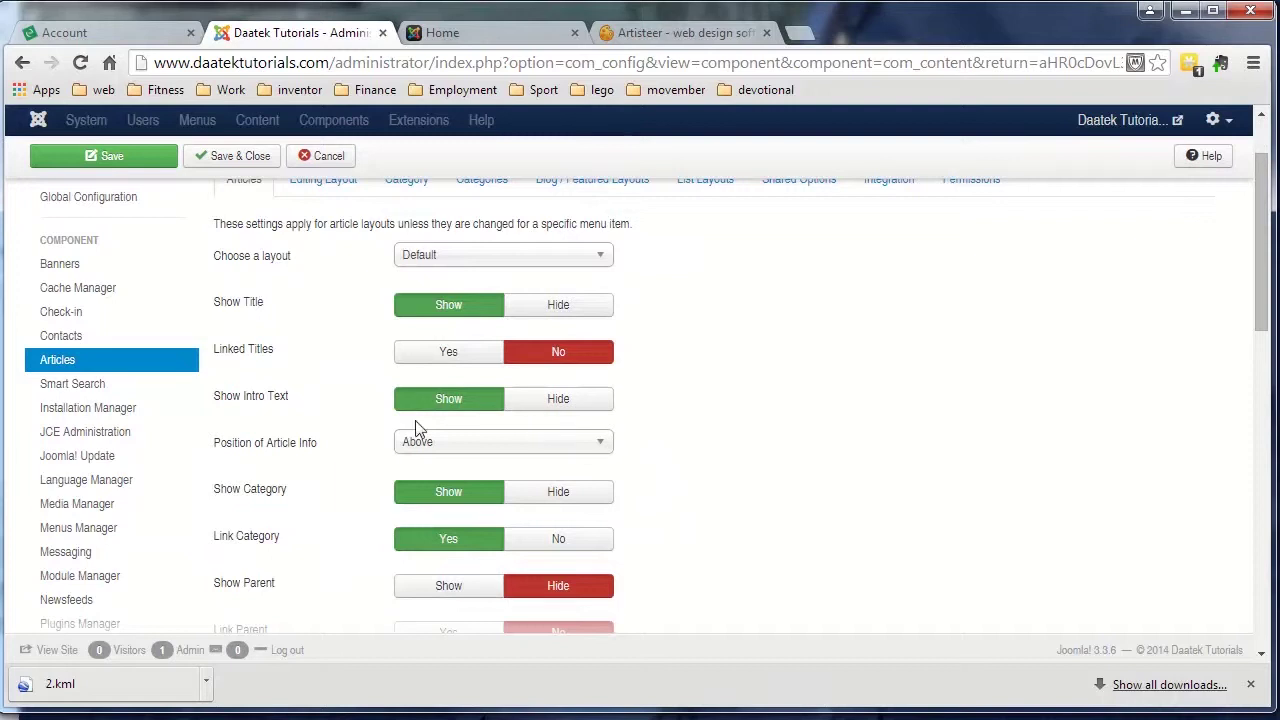
pyautogui.moveTo(232, 410)
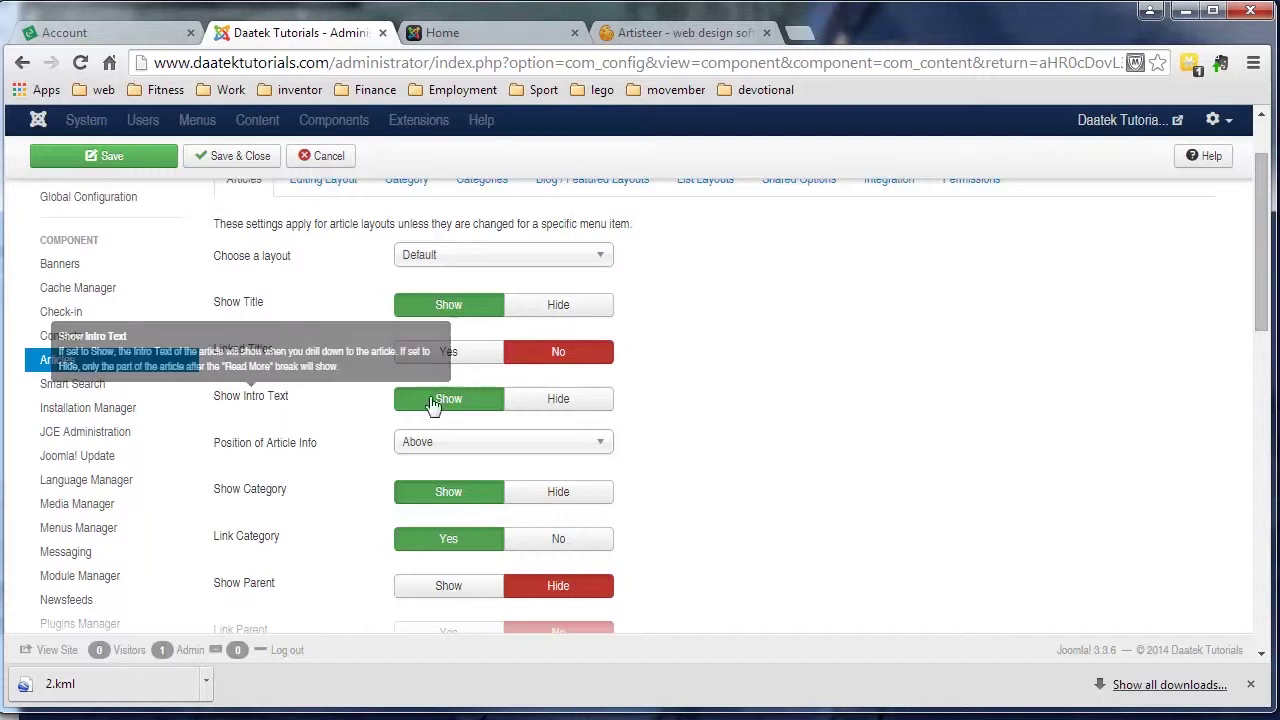
pyautogui.hotkey('ctrl', 's')
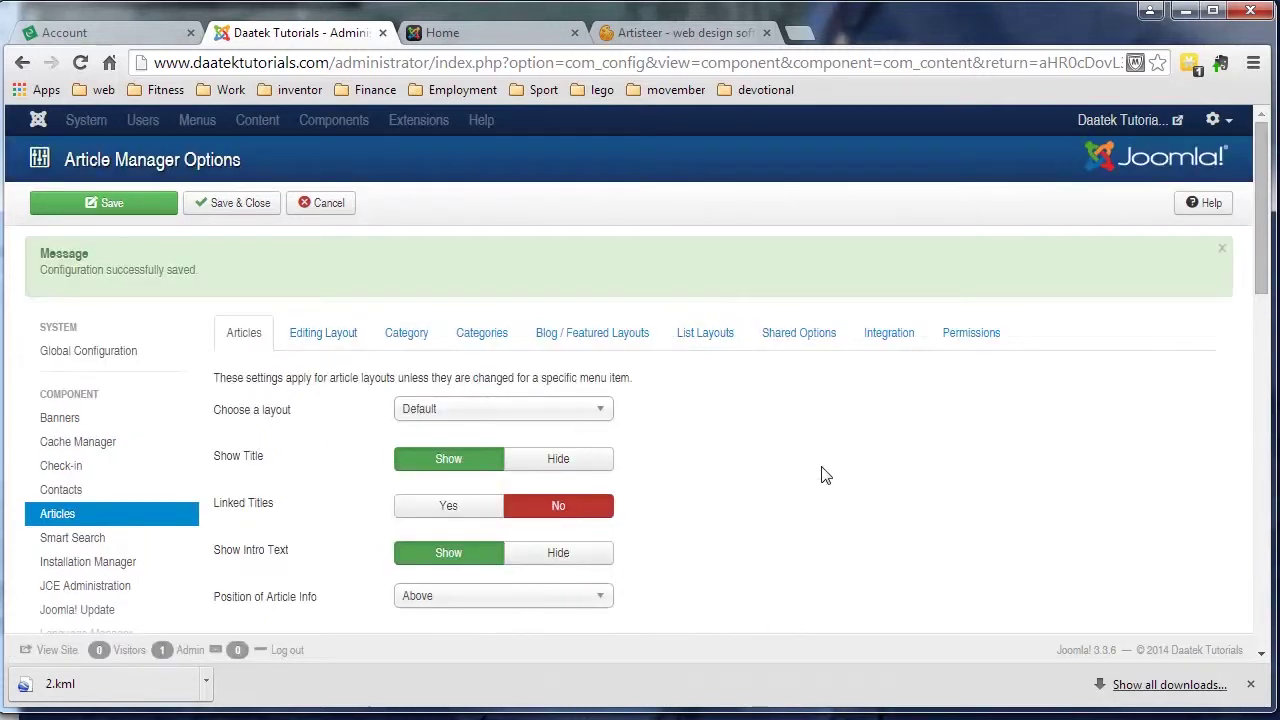
# Set Position of Article Info to Below in the Articles options and save the configuration
pyautogui.scroll(-2, 822, 476)
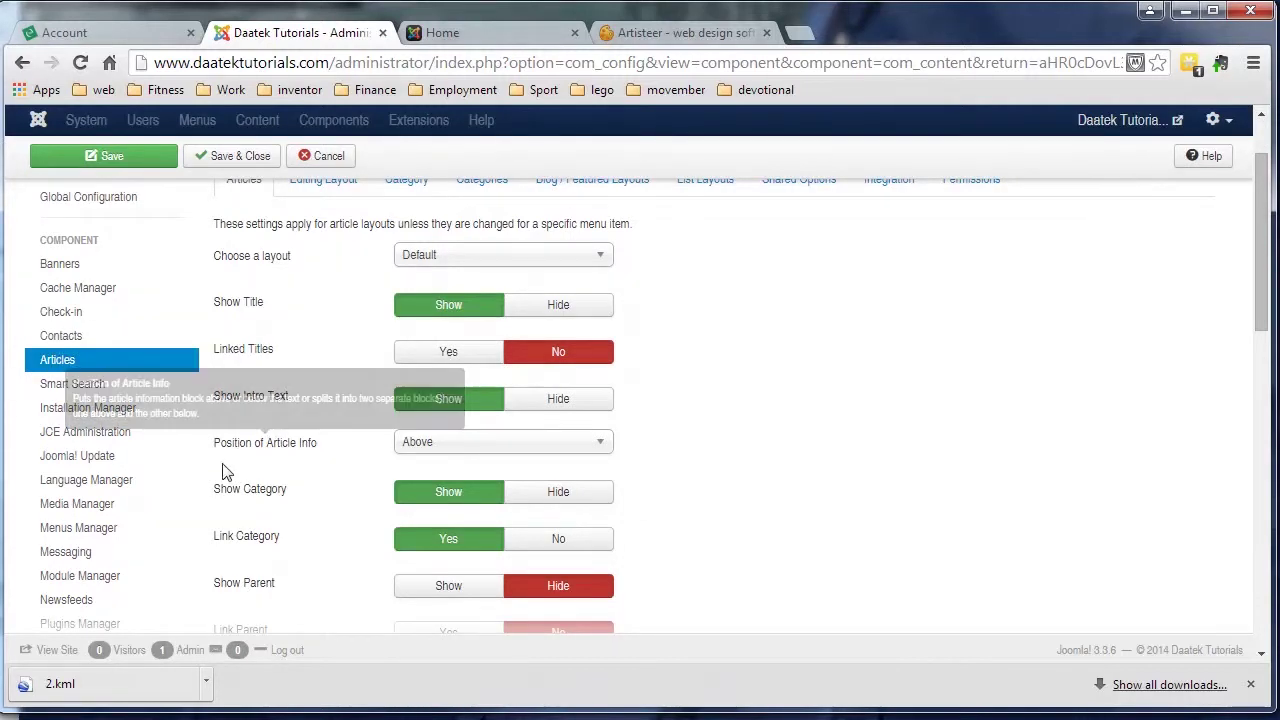
pyautogui.moveTo(235, 457)
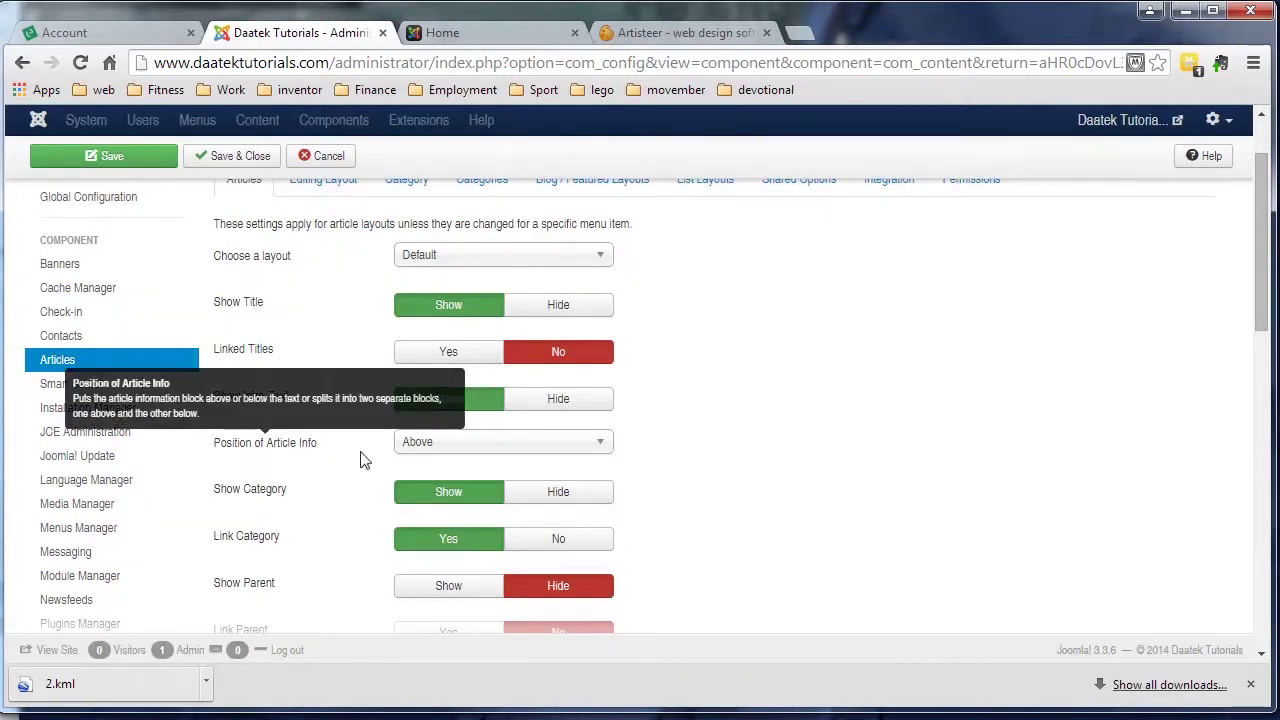
pyautogui.click(598, 450)
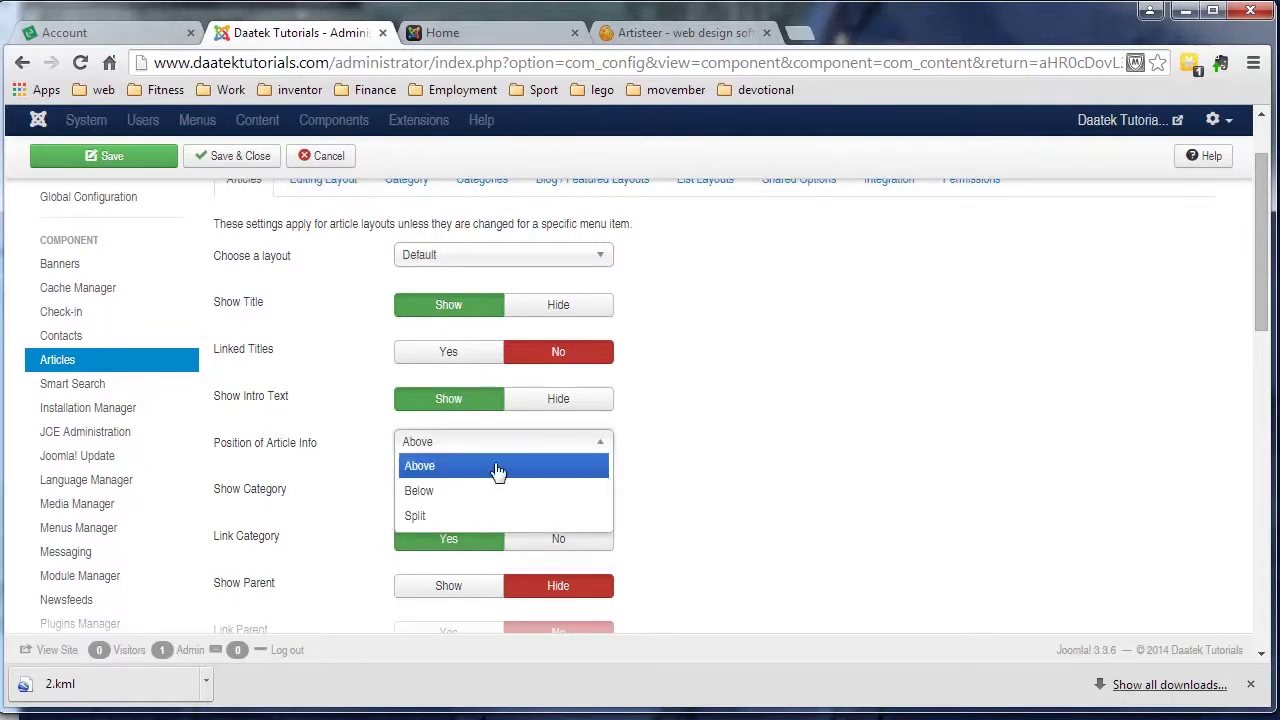
pyautogui.click(474, 467)
pyautogui.click(578, 447)
pyautogui.click(495, 490)
pyautogui.click(103, 163)
# Reload the site's Home page and check where the article's information is placed relative to its text
pyautogui.click(450, 34)
pyautogui.click(80, 63)
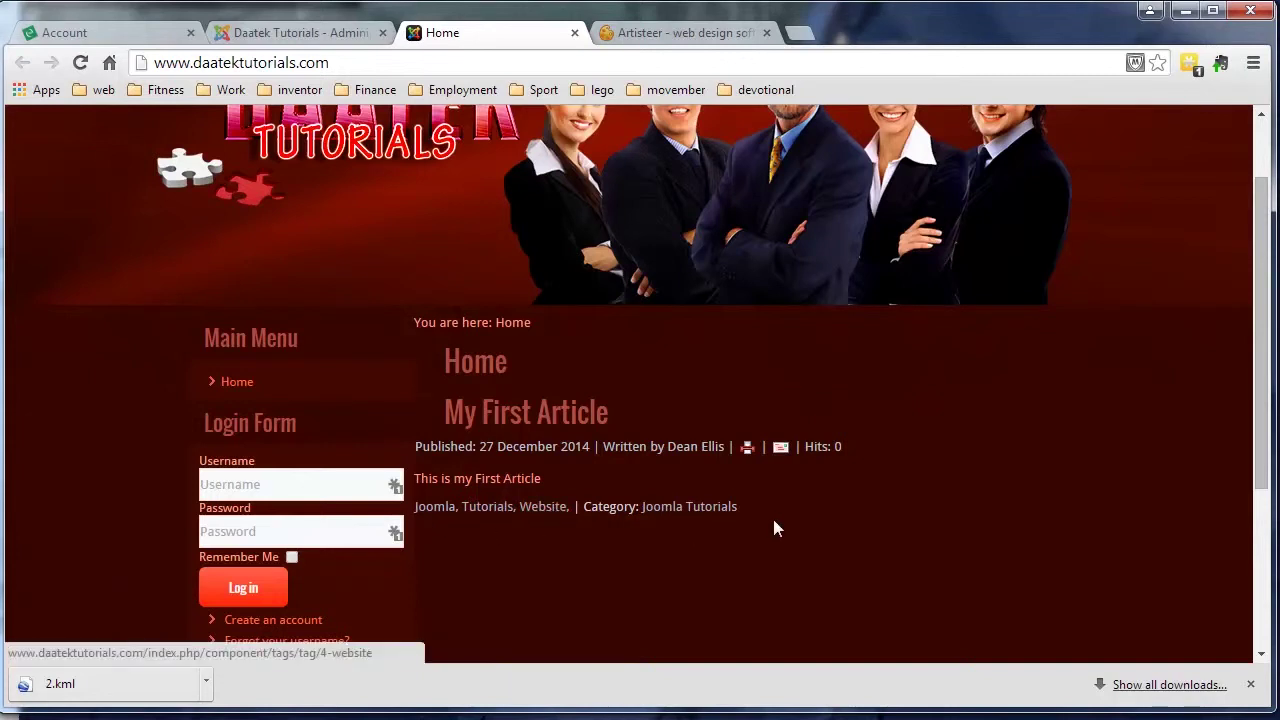
# In the Article Manager options, set Position of Article Info to Above, Show Category to Hide and Link Category to No
pyautogui.click(257, 36)
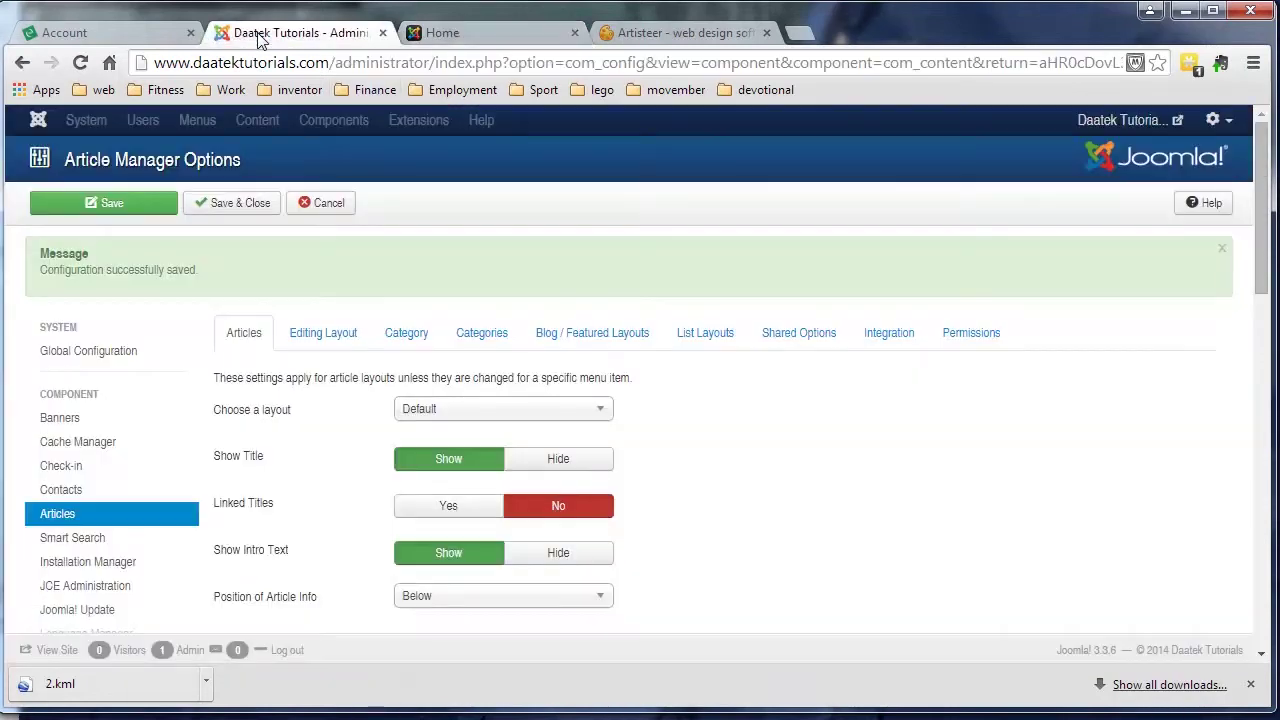
pyautogui.scroll(-2, 330, 487)
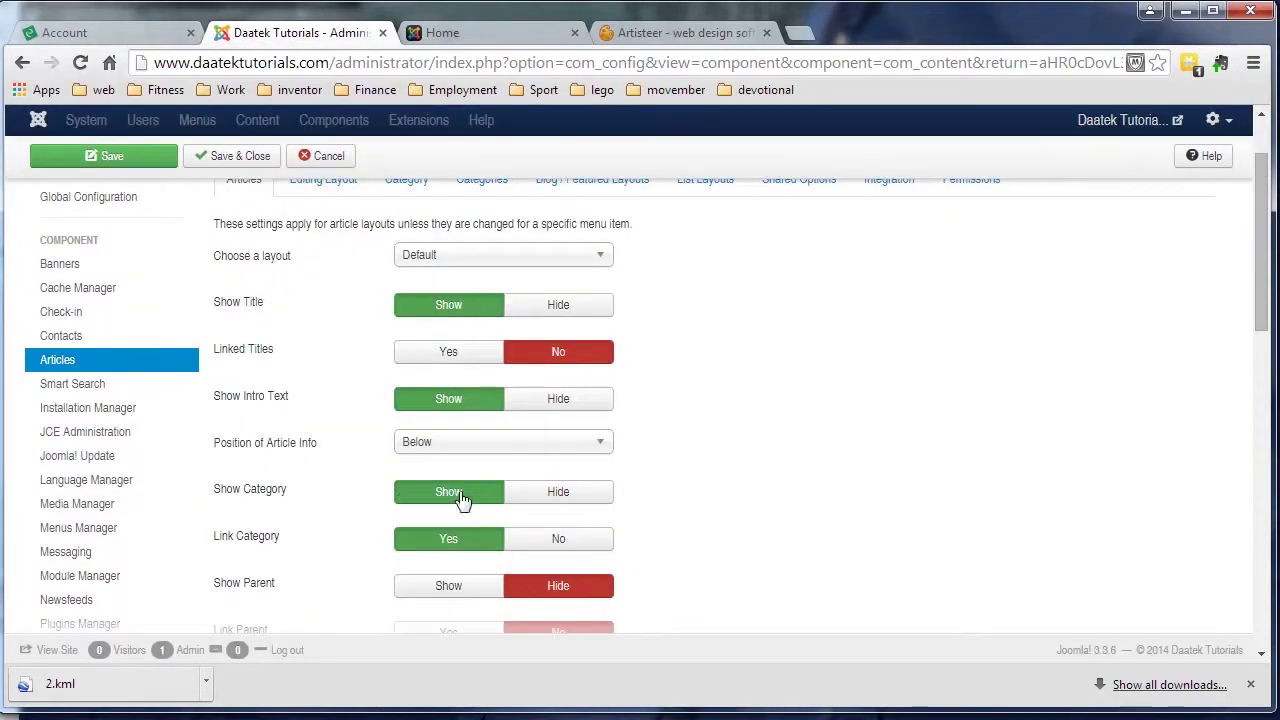
pyautogui.click(585, 443)
pyautogui.click(549, 466)
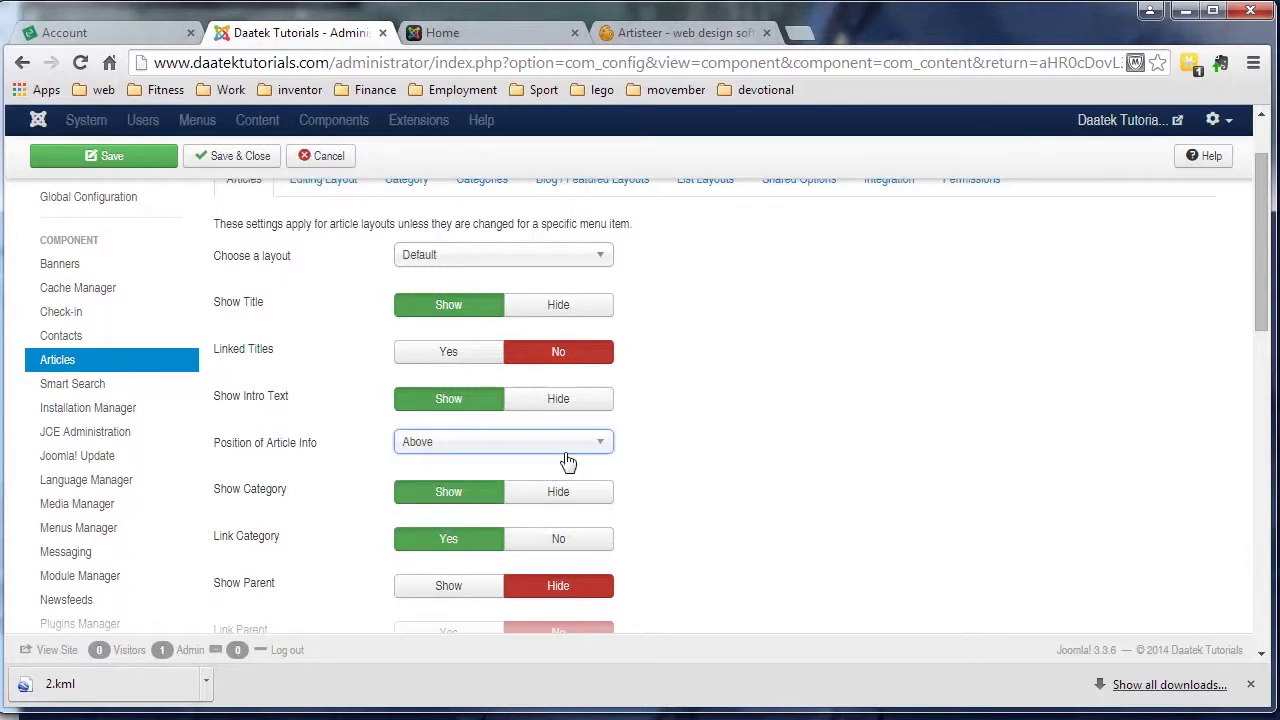
pyautogui.moveTo(225, 500)
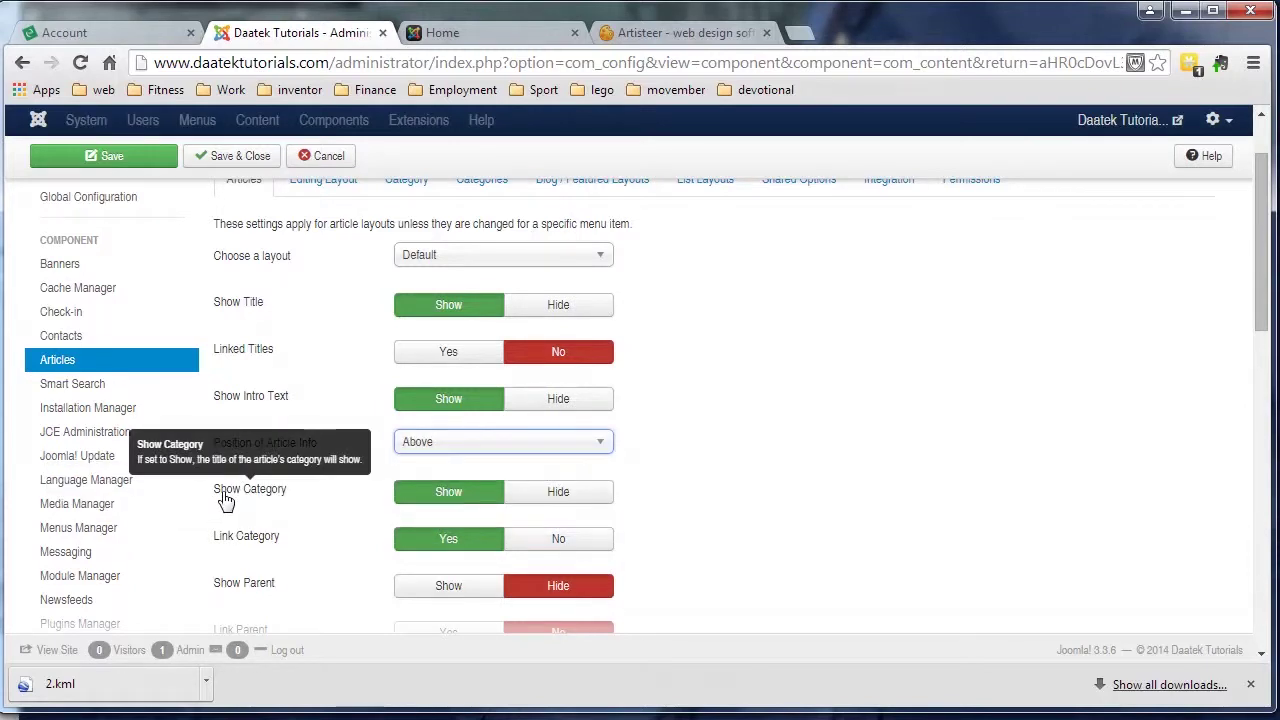
pyautogui.click(549, 492)
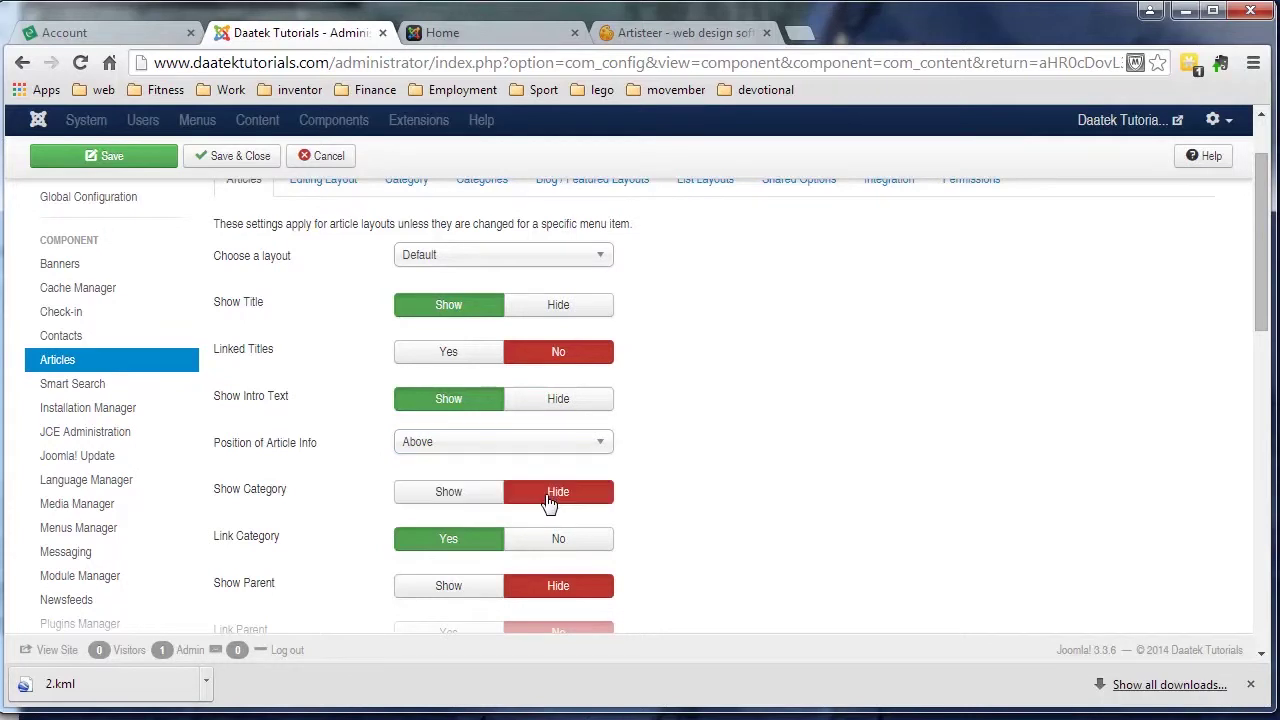
pyautogui.scroll(-1, 769, 460)
pyautogui.click(552, 446)
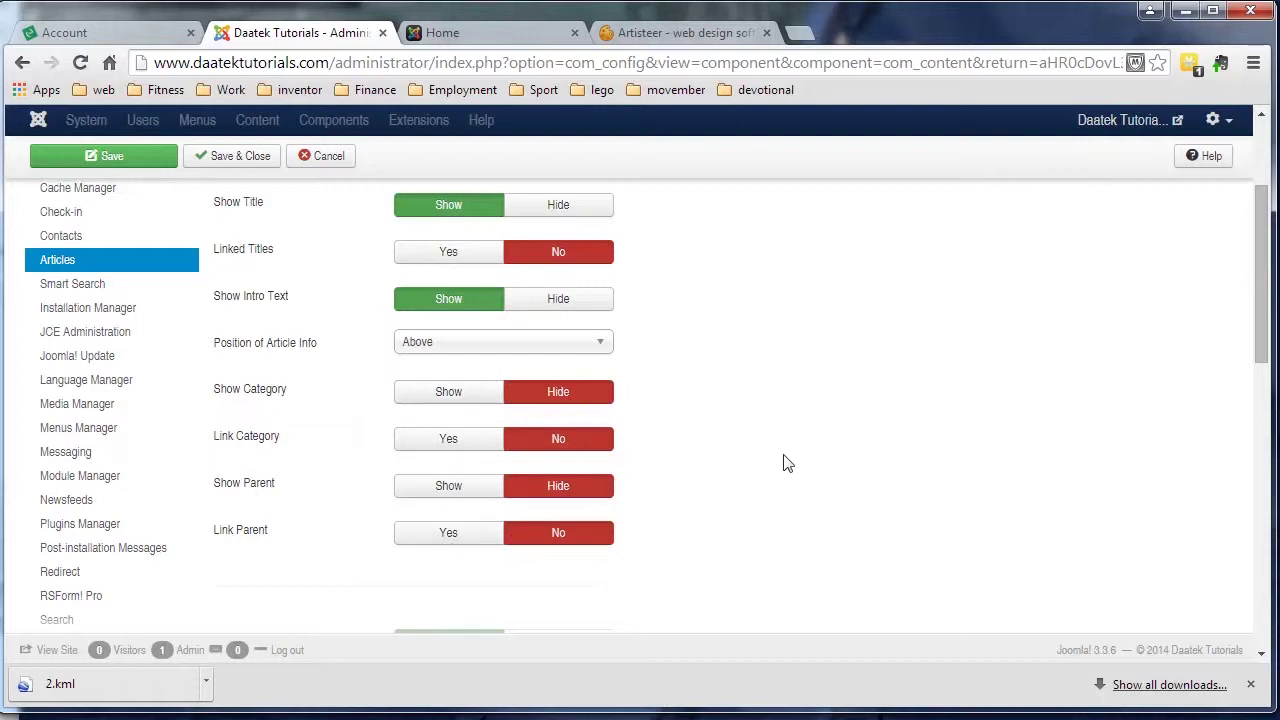
# Set Show Author, Show Publish Date and Show Navigation to Hide in the Articles options
pyautogui.scroll(-2, 785, 463)
pyautogui.scroll(-1, 687, 471)
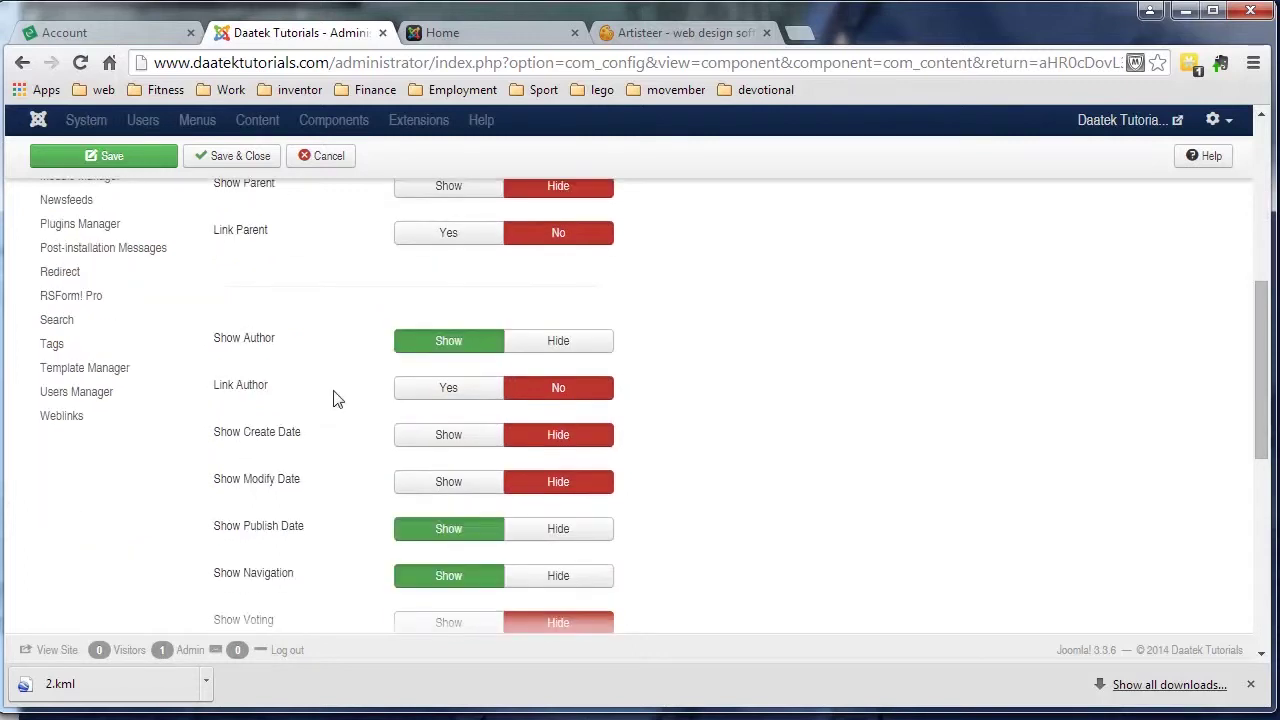
pyautogui.click(585, 344)
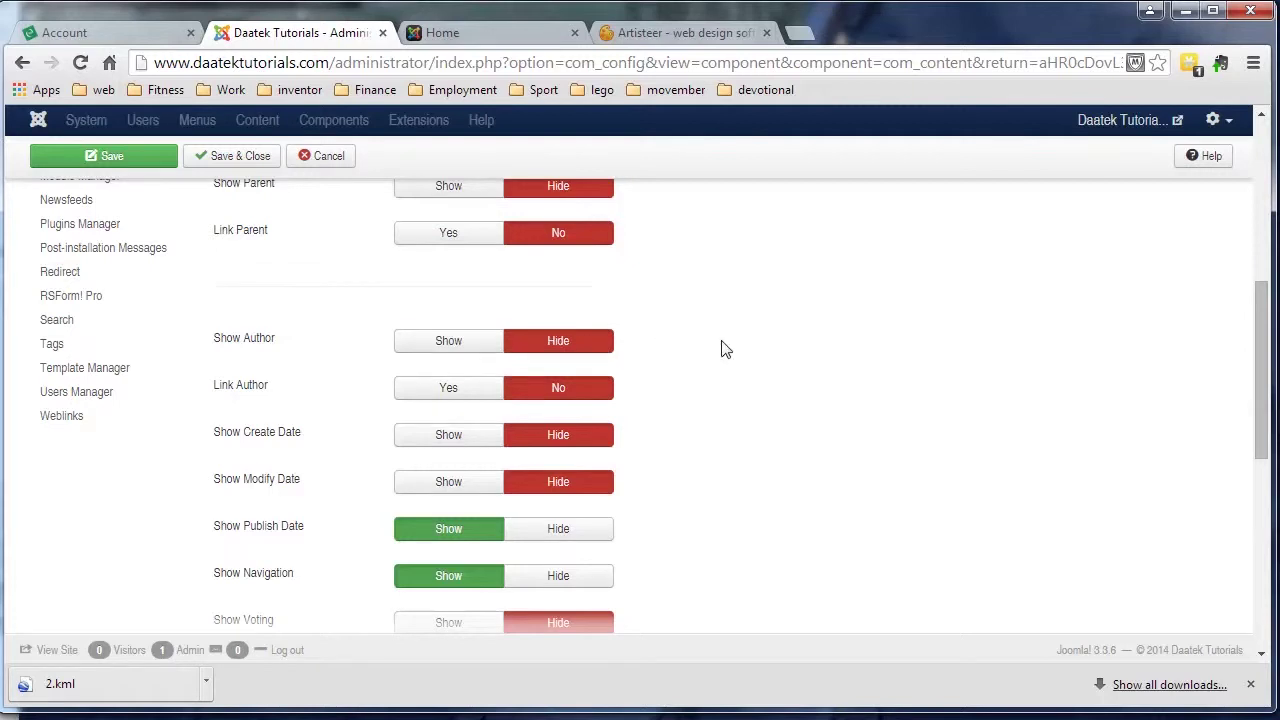
pyautogui.scroll(-1, 590, 450)
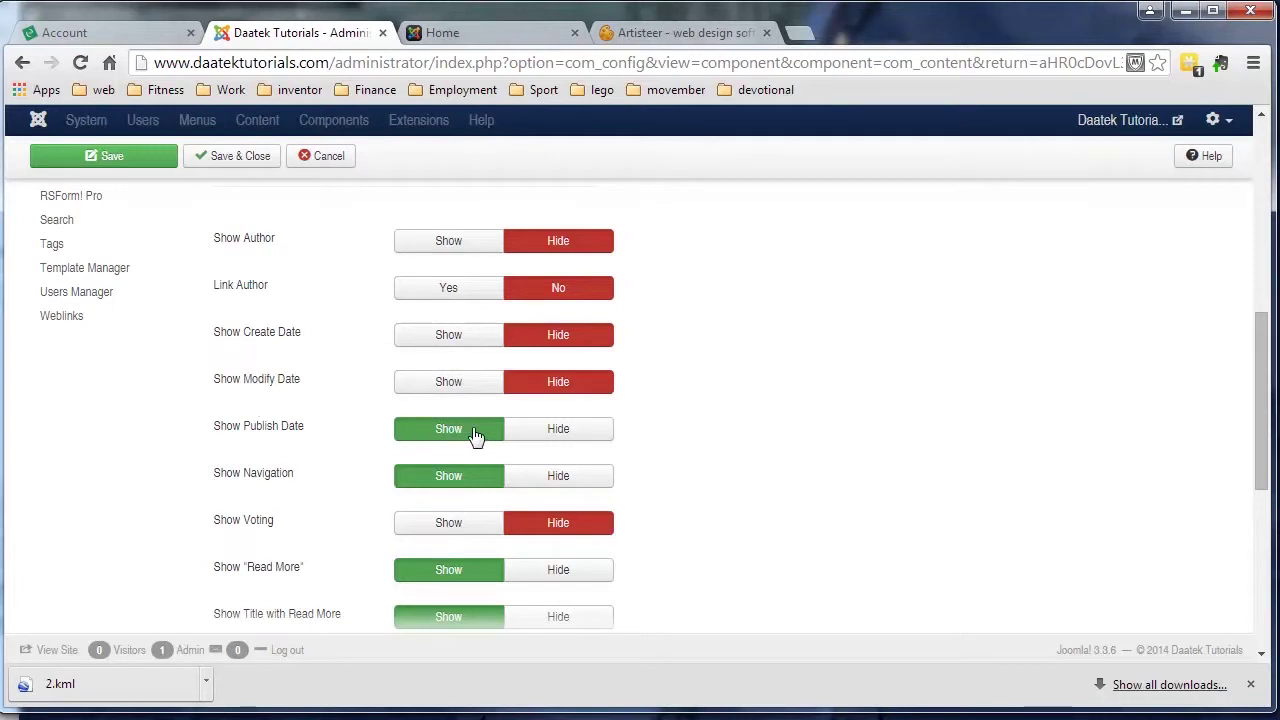
pyautogui.click(530, 430)
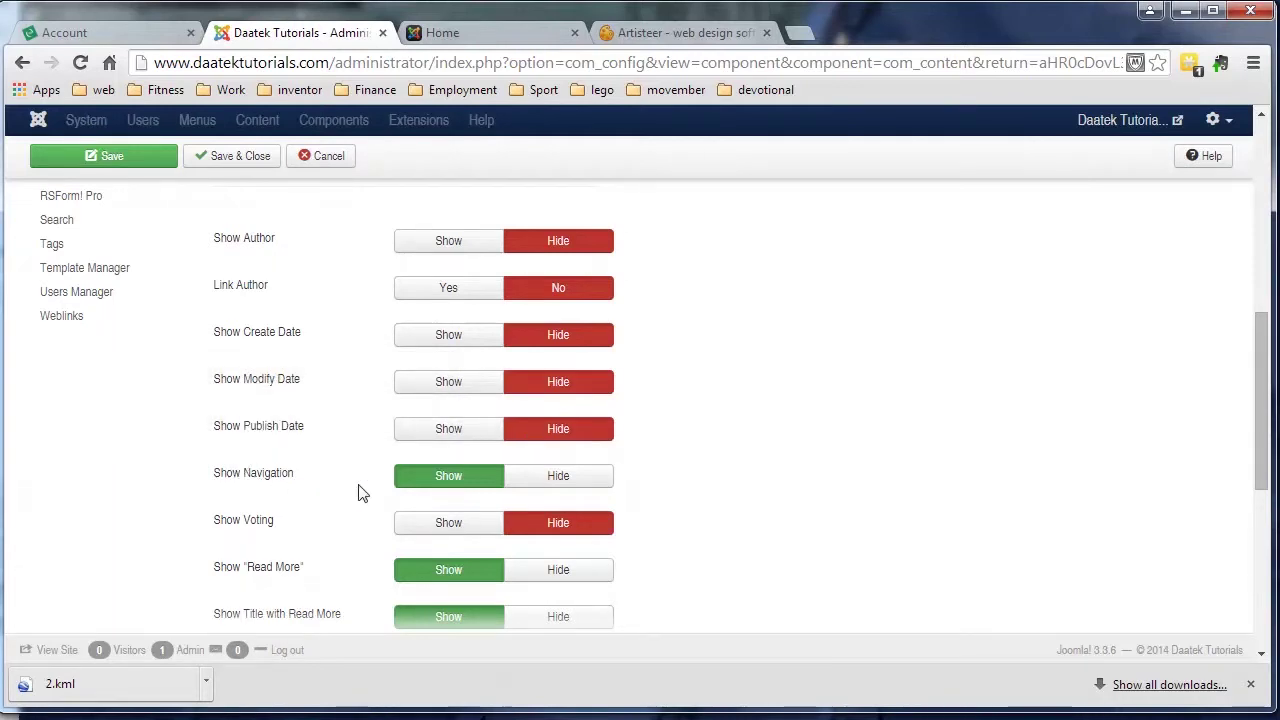
pyautogui.click(530, 477)
# Set Show Title with Read More to Hide and the Read More Limit to 150
pyautogui.scroll(-1, 716, 447)
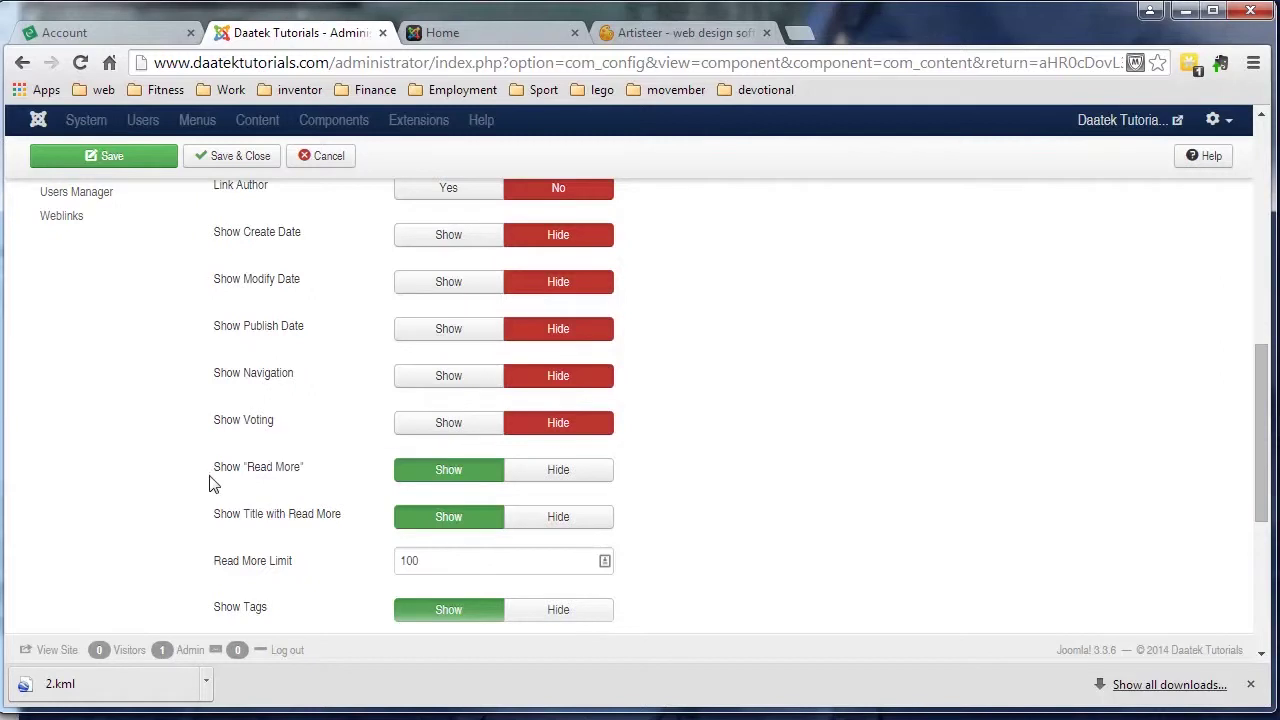
pyautogui.moveTo(258, 528)
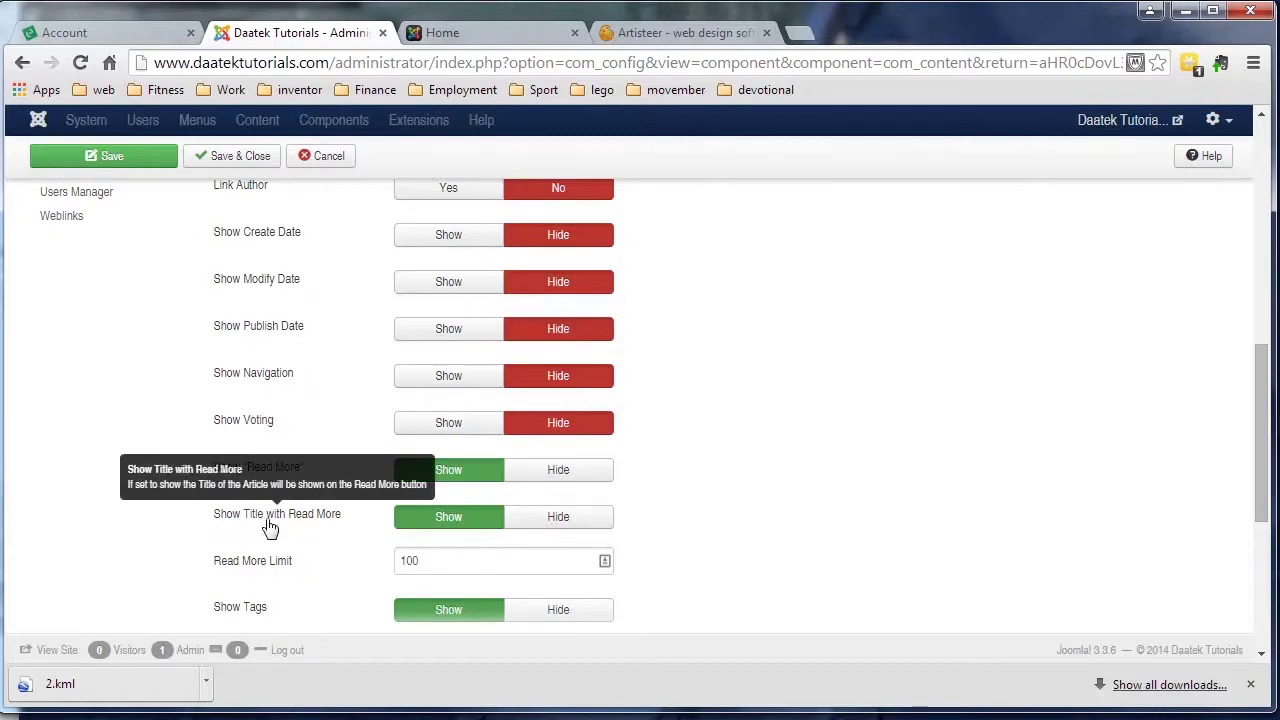
pyautogui.click(547, 517)
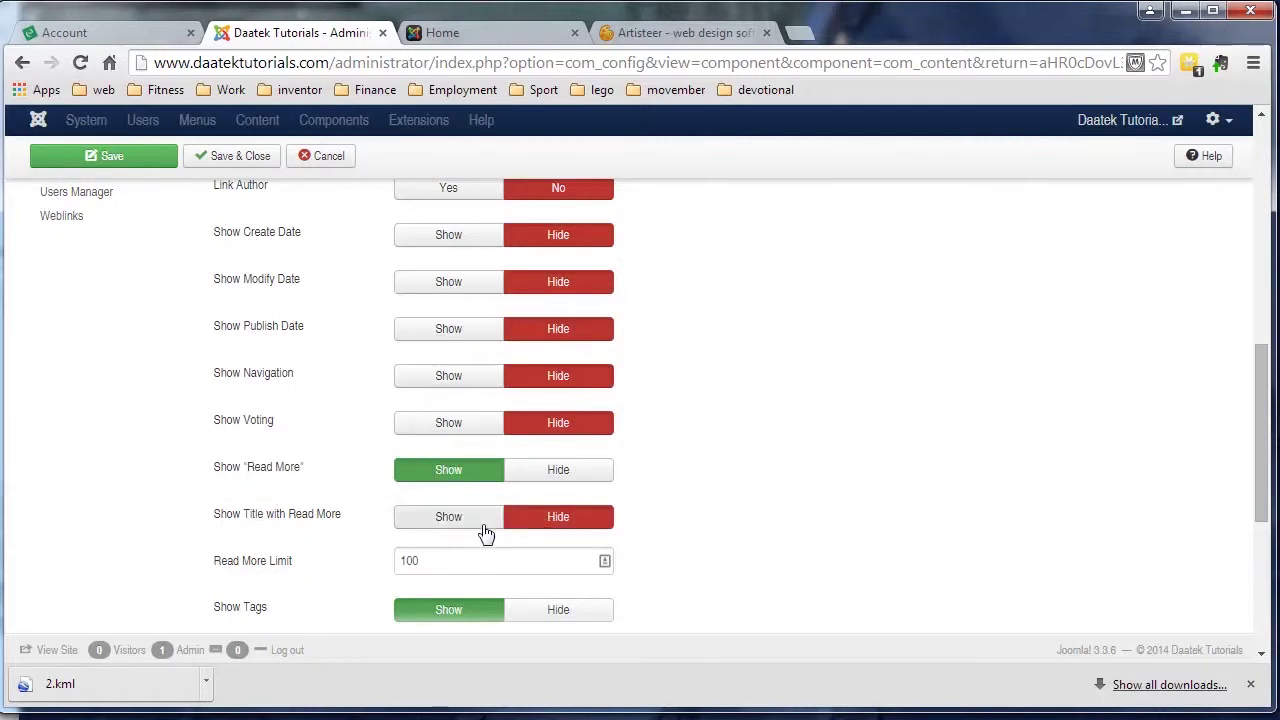
pyautogui.scroll(-1, 754, 455)
pyautogui.scroll(-1, 754, 455)
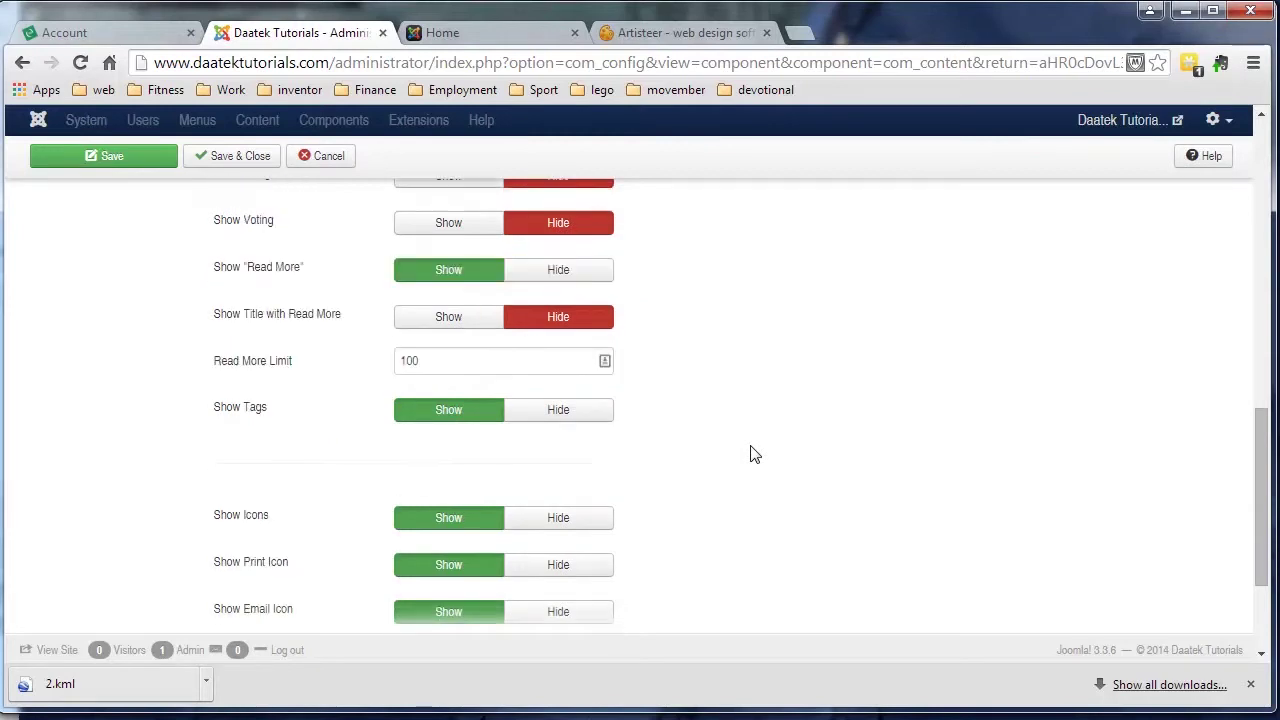
pyautogui.doubleClick(412, 360)
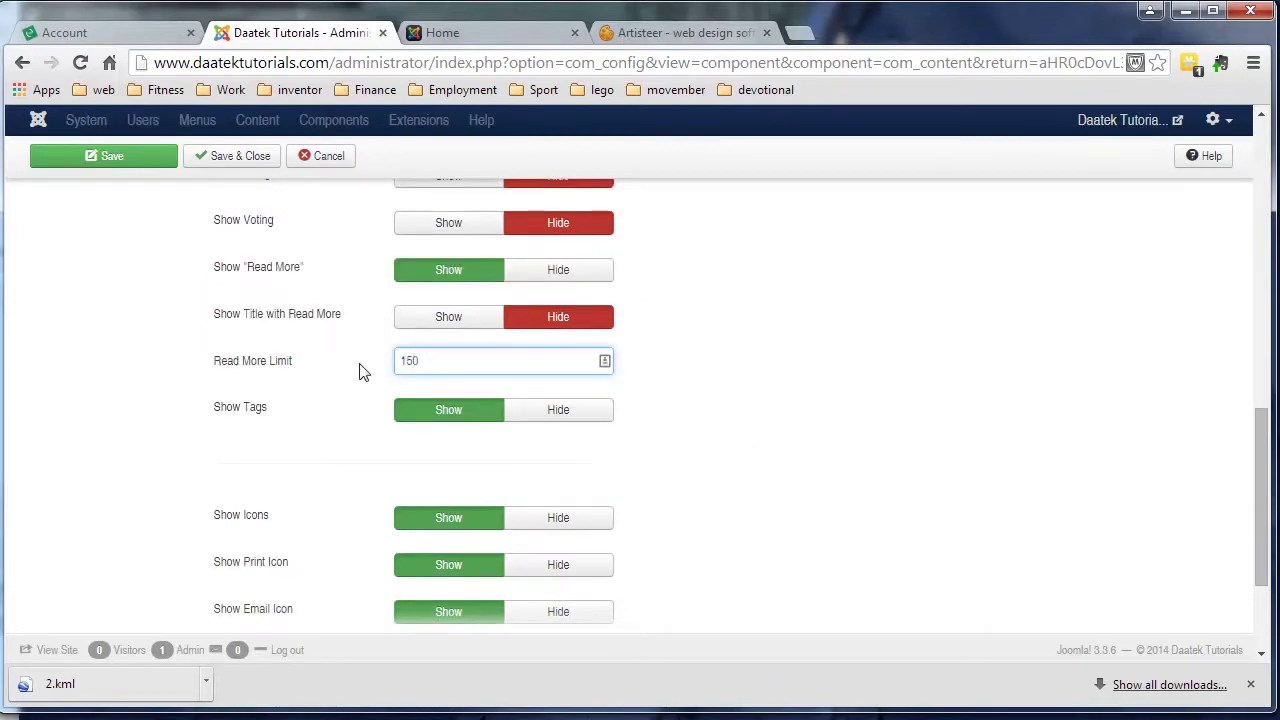
pyautogui.click(363, 401)
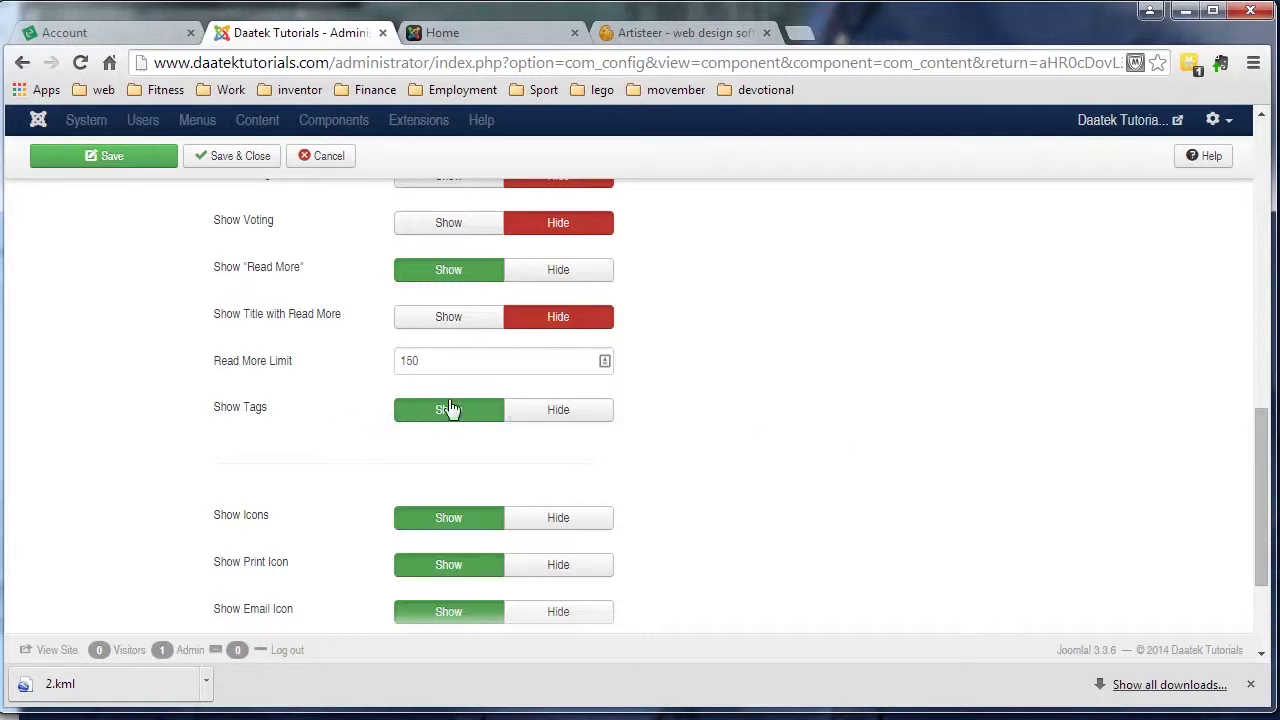
# Set Show Icons, Show Print Icon, Show Email Icon and Show Hits to Hide, and save the configuration
pyautogui.scroll(-1, 742, 418)
pyautogui.scroll(-1, 742, 418)
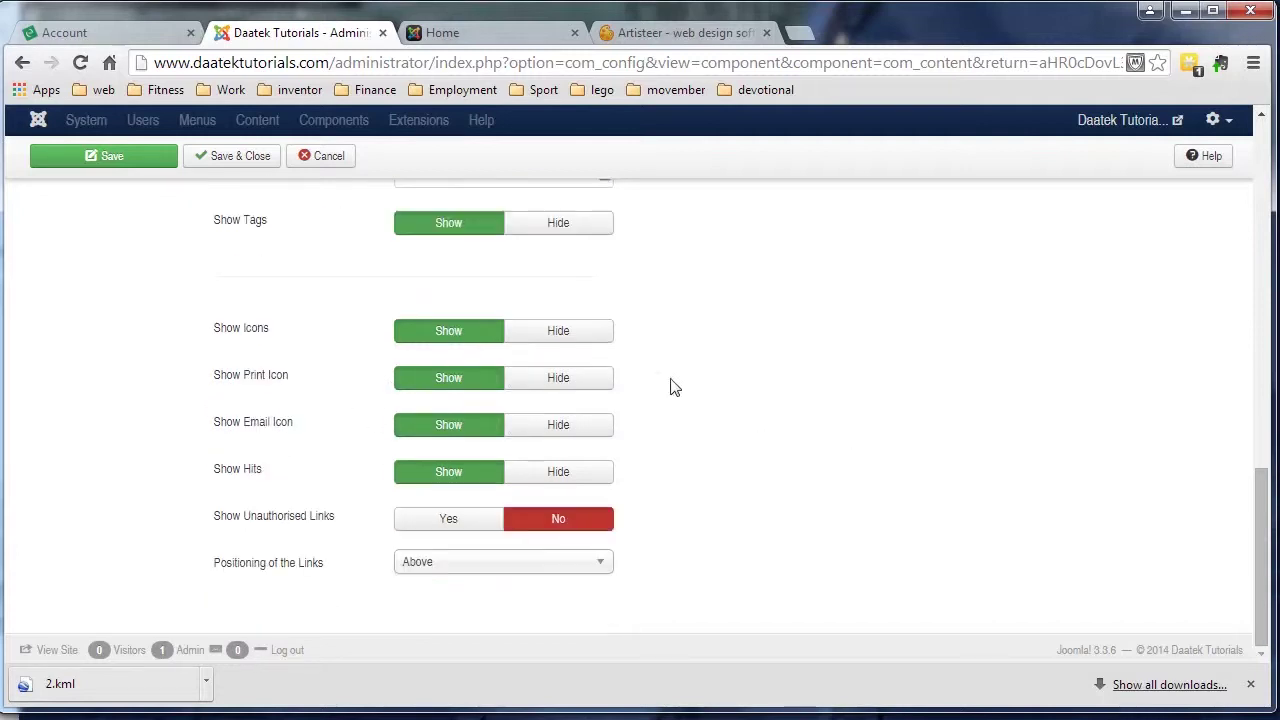
pyautogui.click(552, 336)
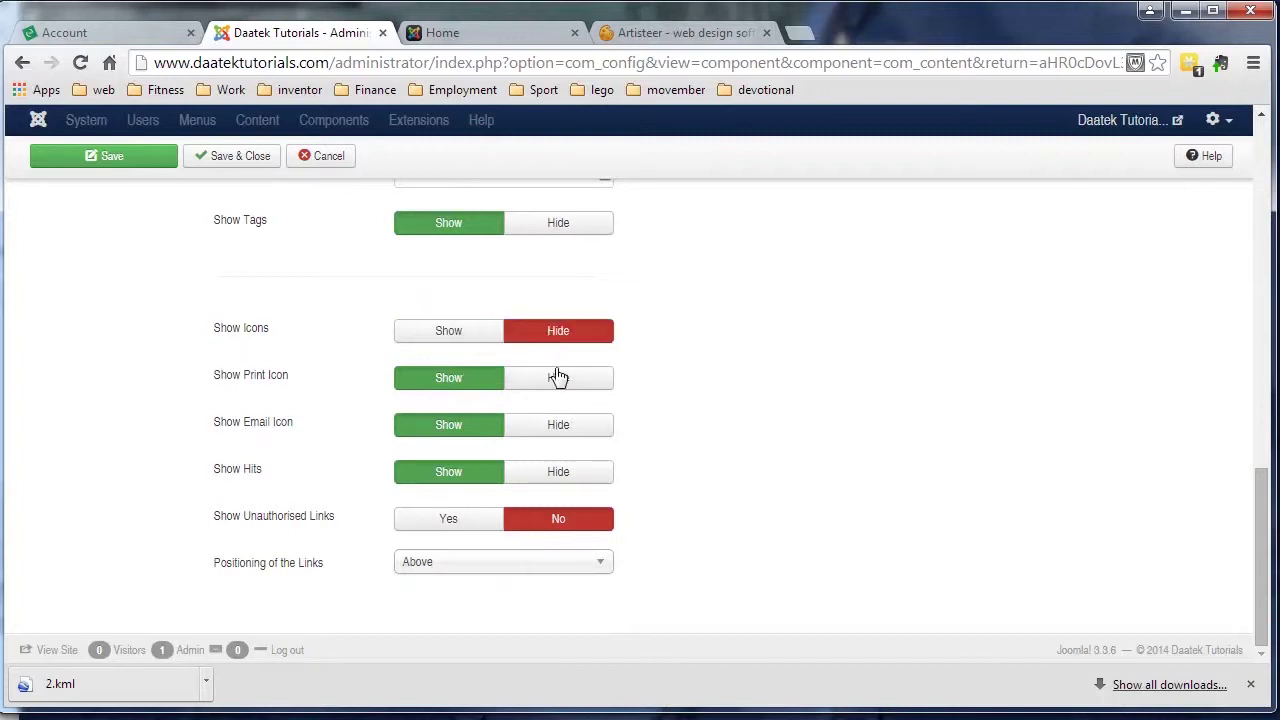
pyautogui.click(558, 380)
pyautogui.click(552, 422)
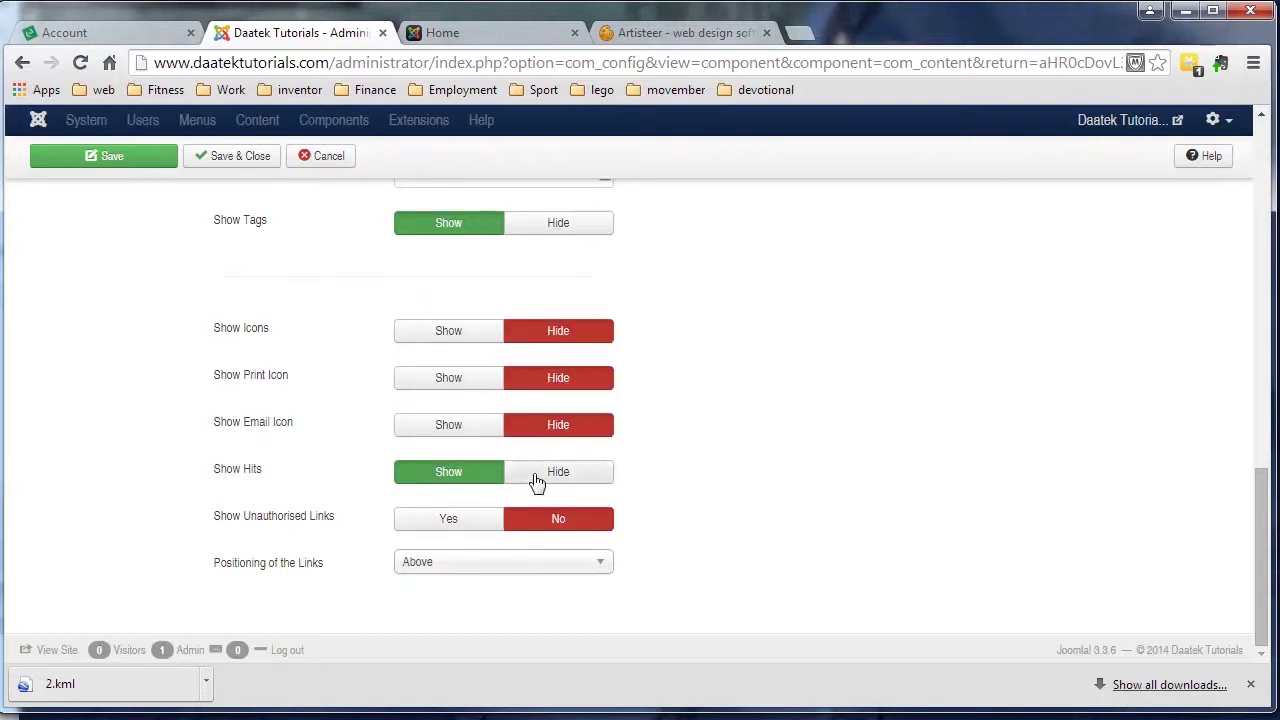
pyautogui.click(552, 476)
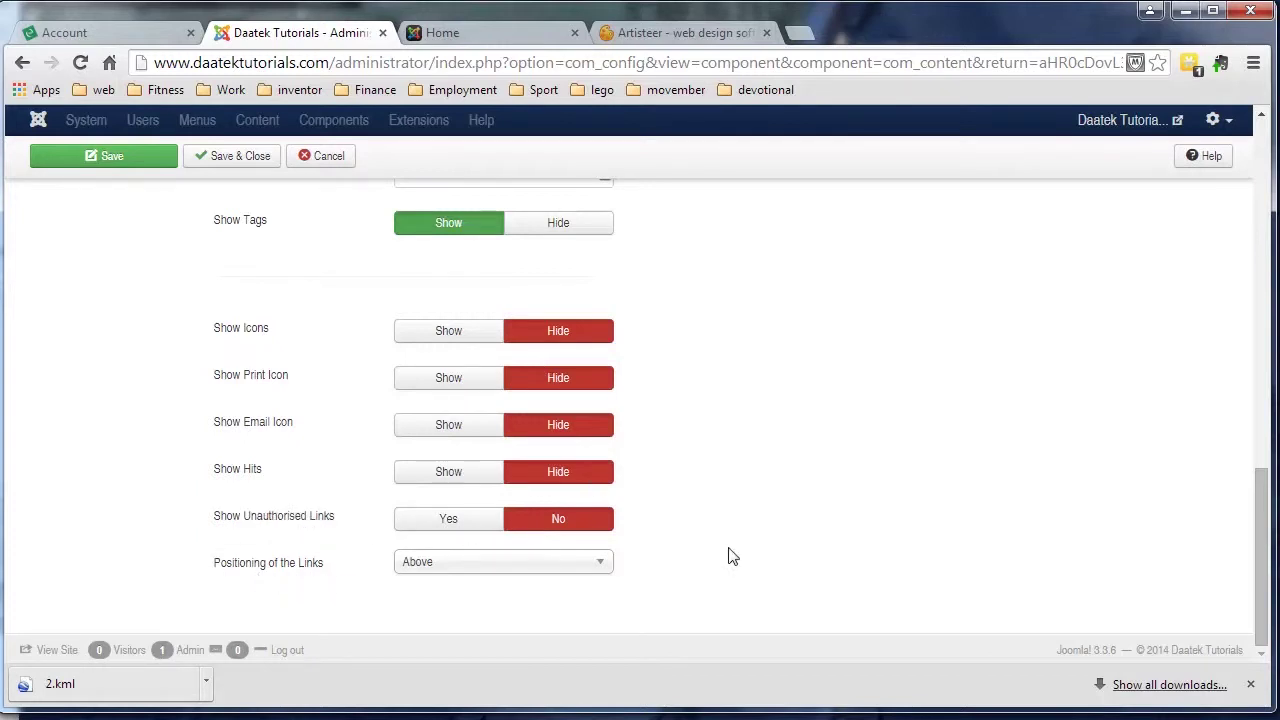
pyautogui.scroll(15, 730, 556)
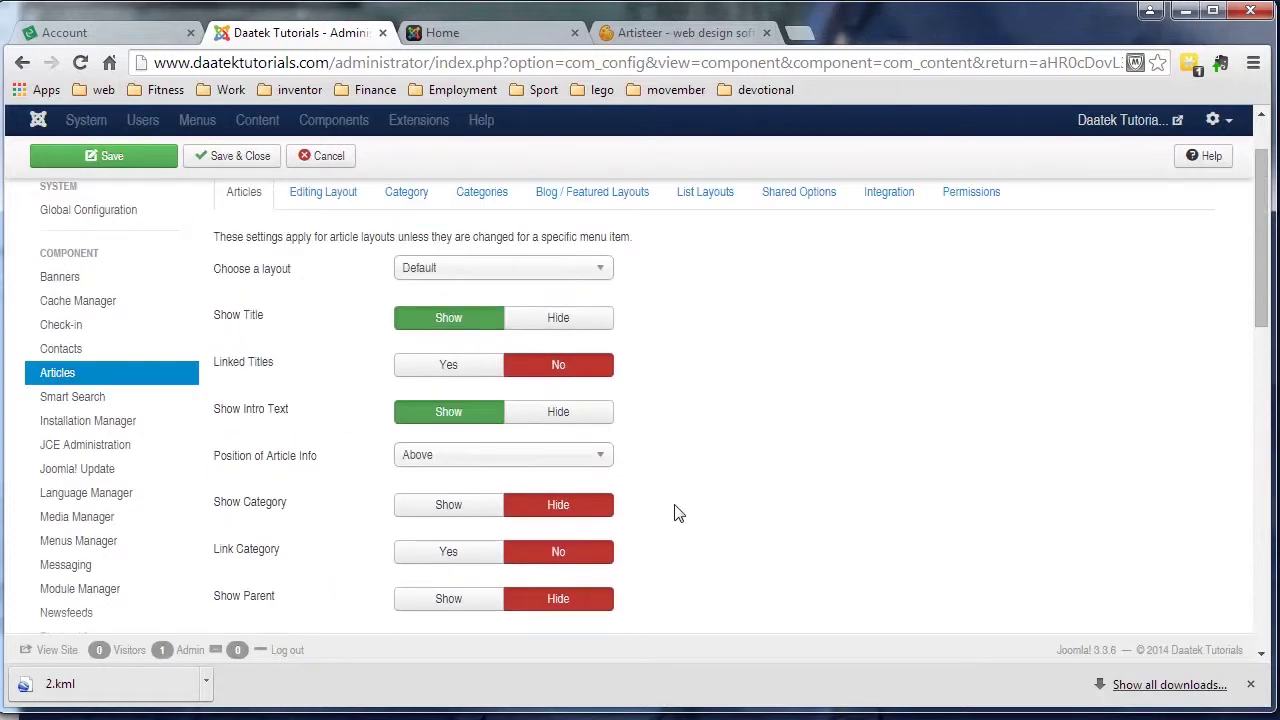
# Reload the site's Home page and examine which article details still appear around the My First Article title and text
pyautogui.click(447, 35)
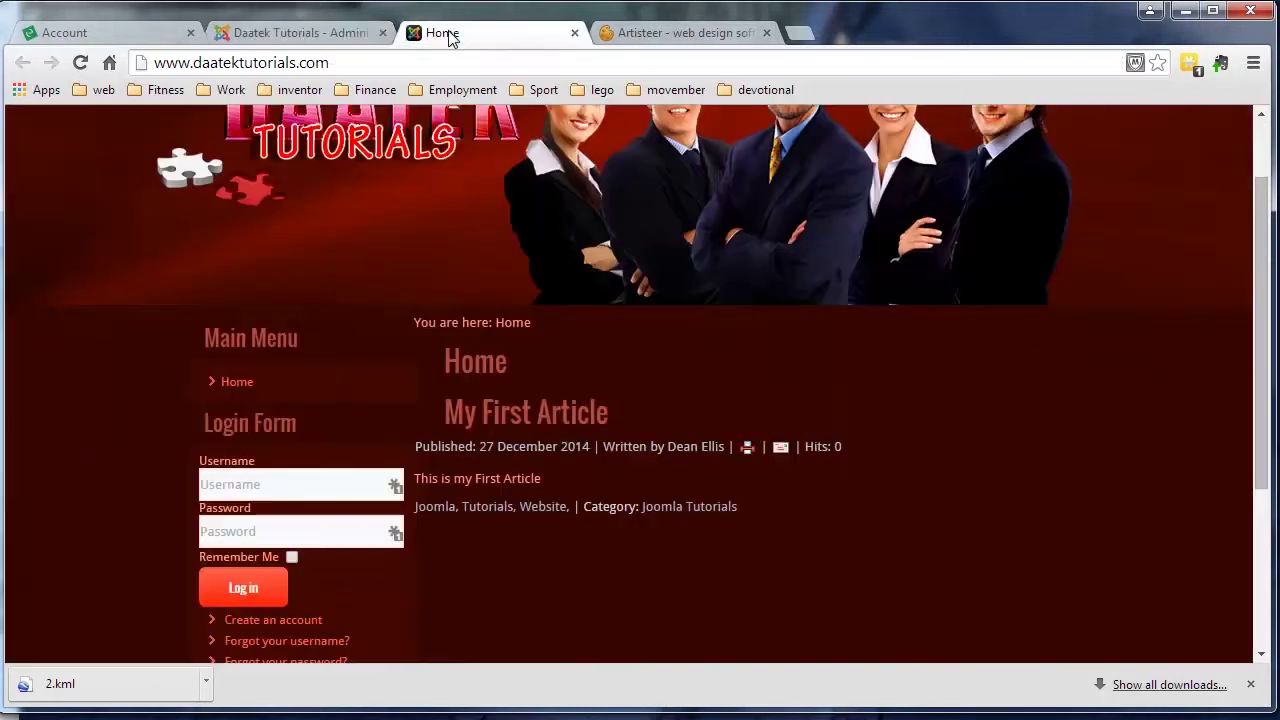
pyautogui.click(84, 64)
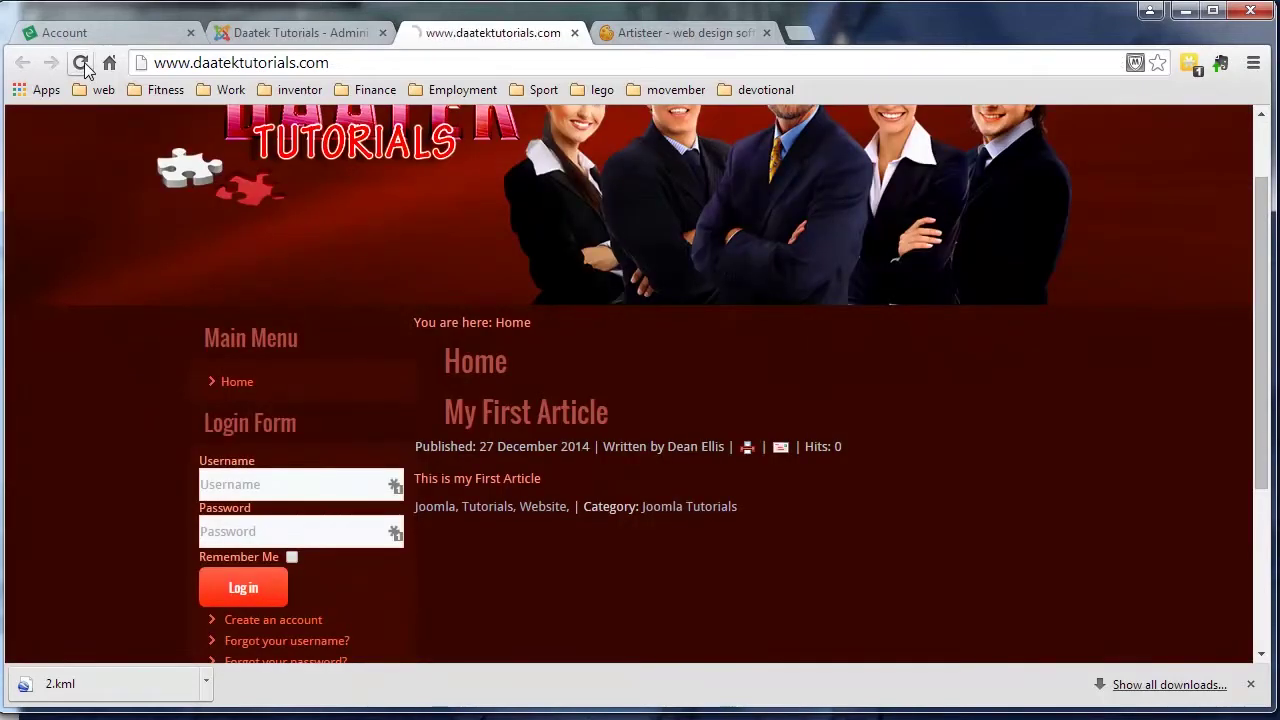
pyautogui.click(238, 384)
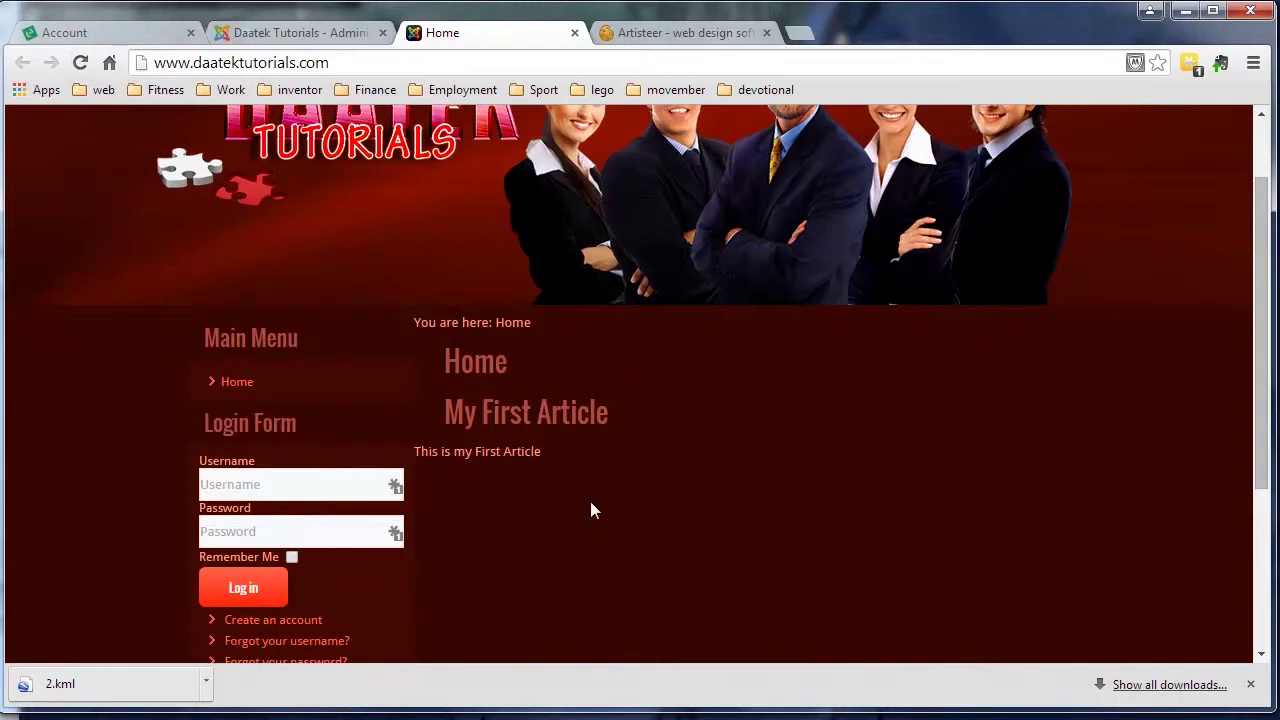
pyautogui.scroll(-2, 581, 503)
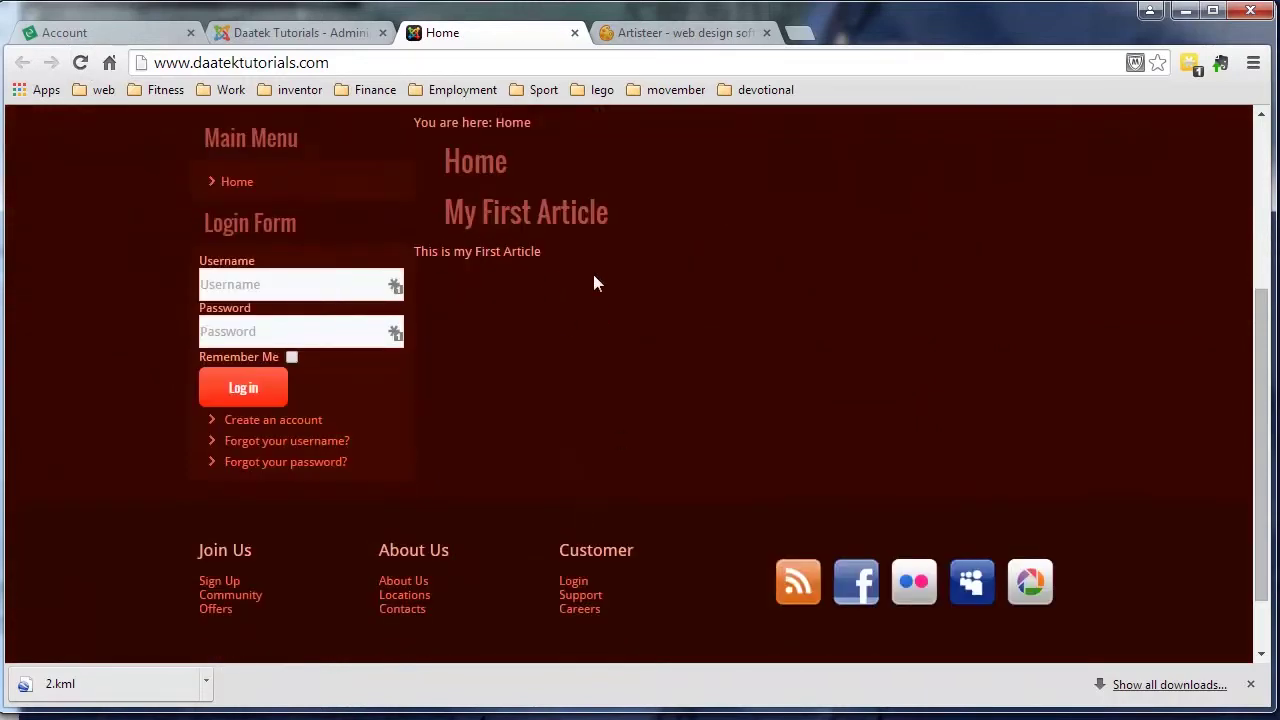
pyautogui.moveTo(465, 216); pyautogui.dragTo(608, 222)
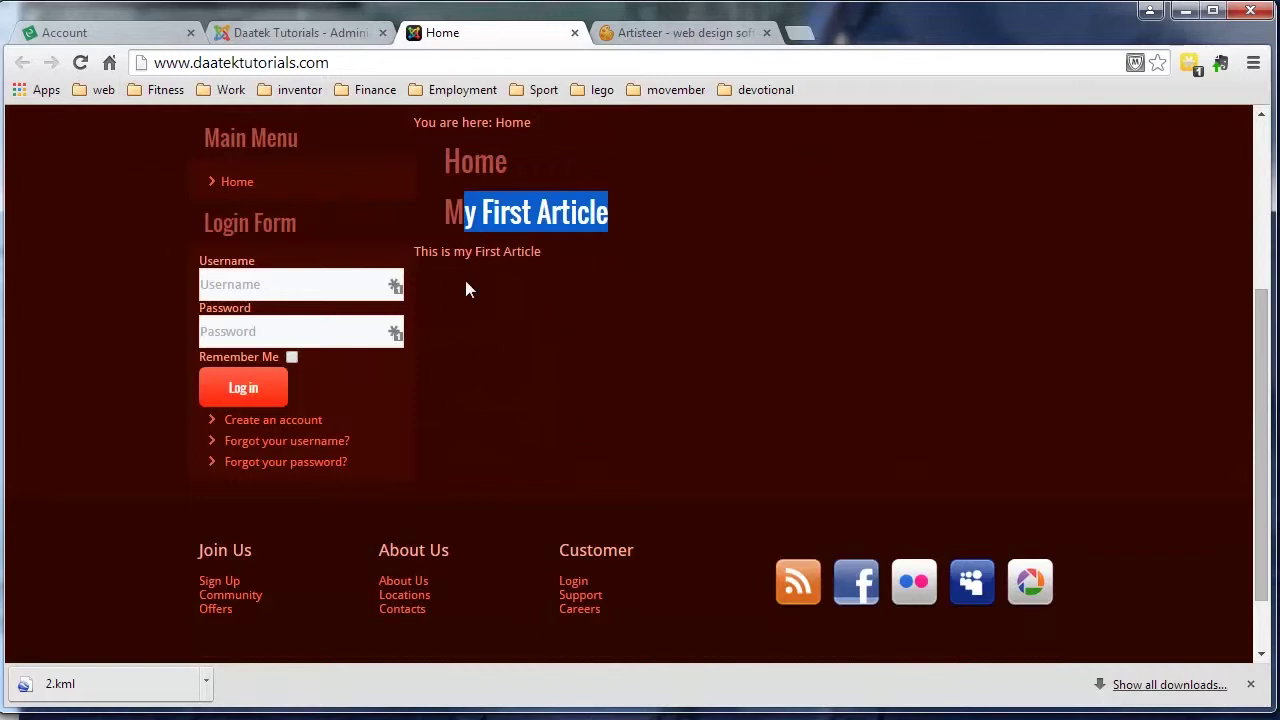
pyautogui.scroll(2, 540, 337)
pyautogui.scroll(-3, 540, 340)
pyautogui.scroll(1, 540, 351)
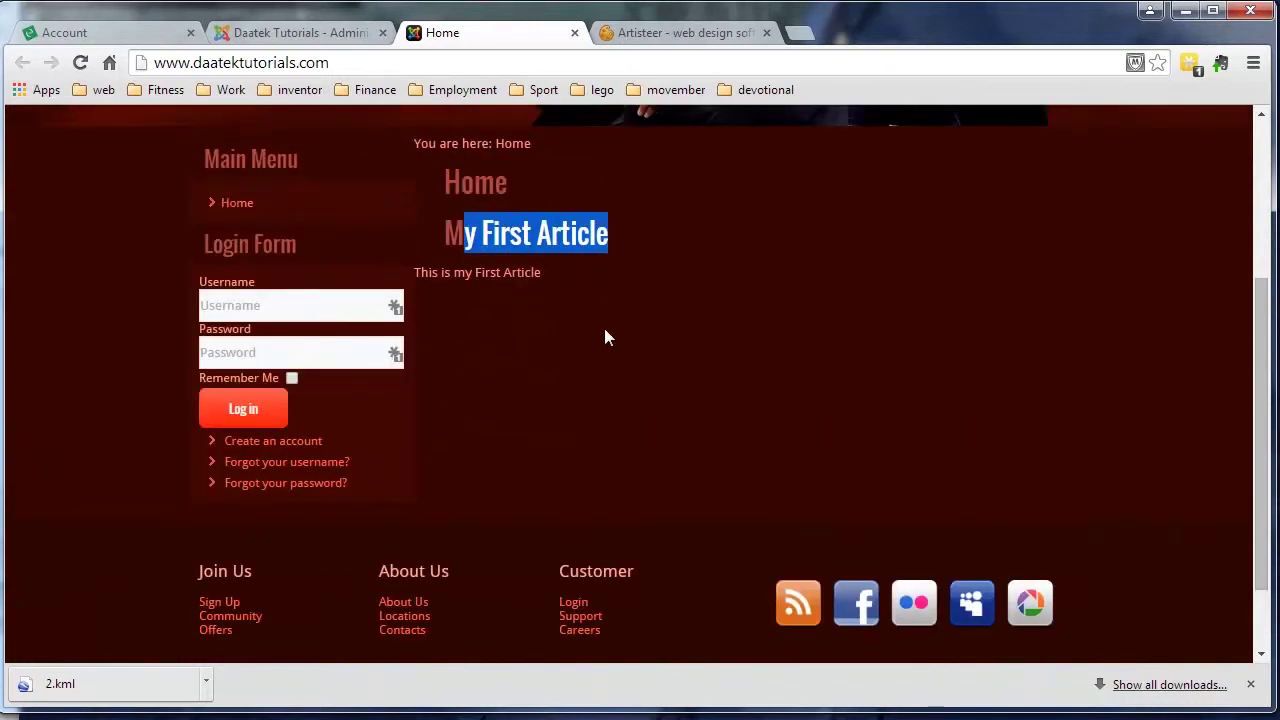
pyautogui.scroll(-1, 608, 342)
pyautogui.scroll(2, 611, 342)
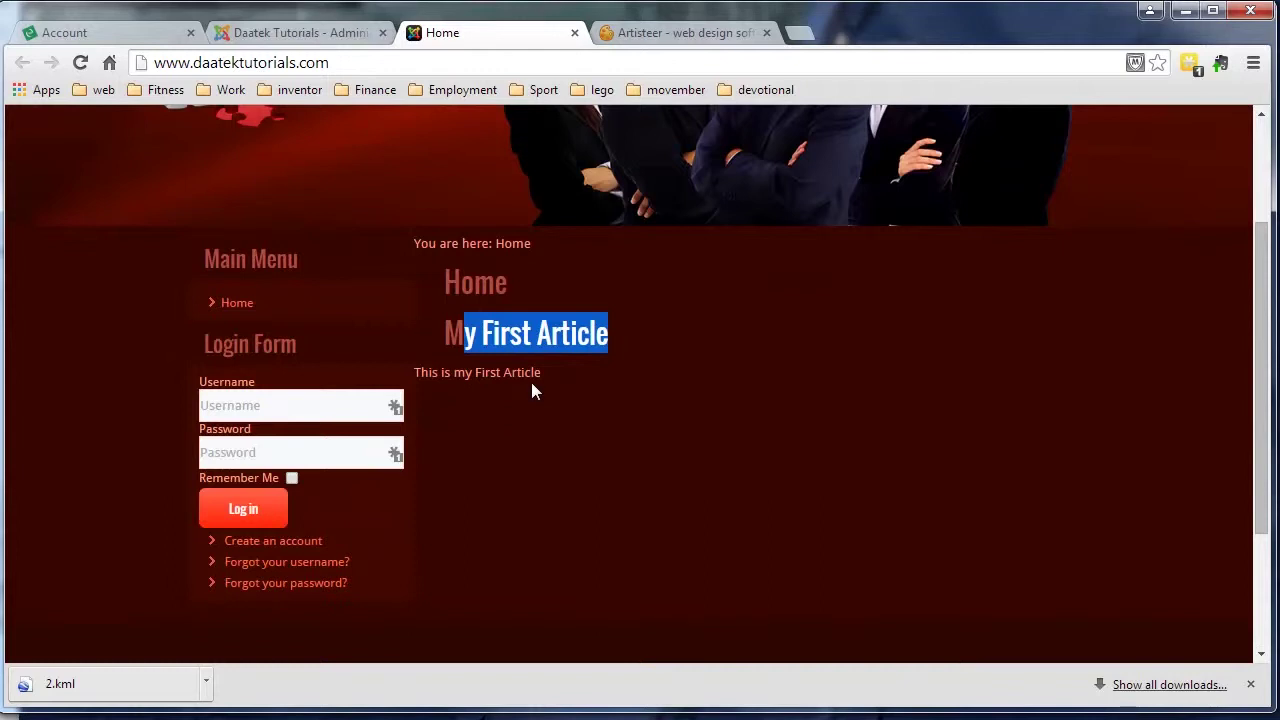
# Save and close the Article Manager options, and open My First Article for editing
pyautogui.click(273, 34)
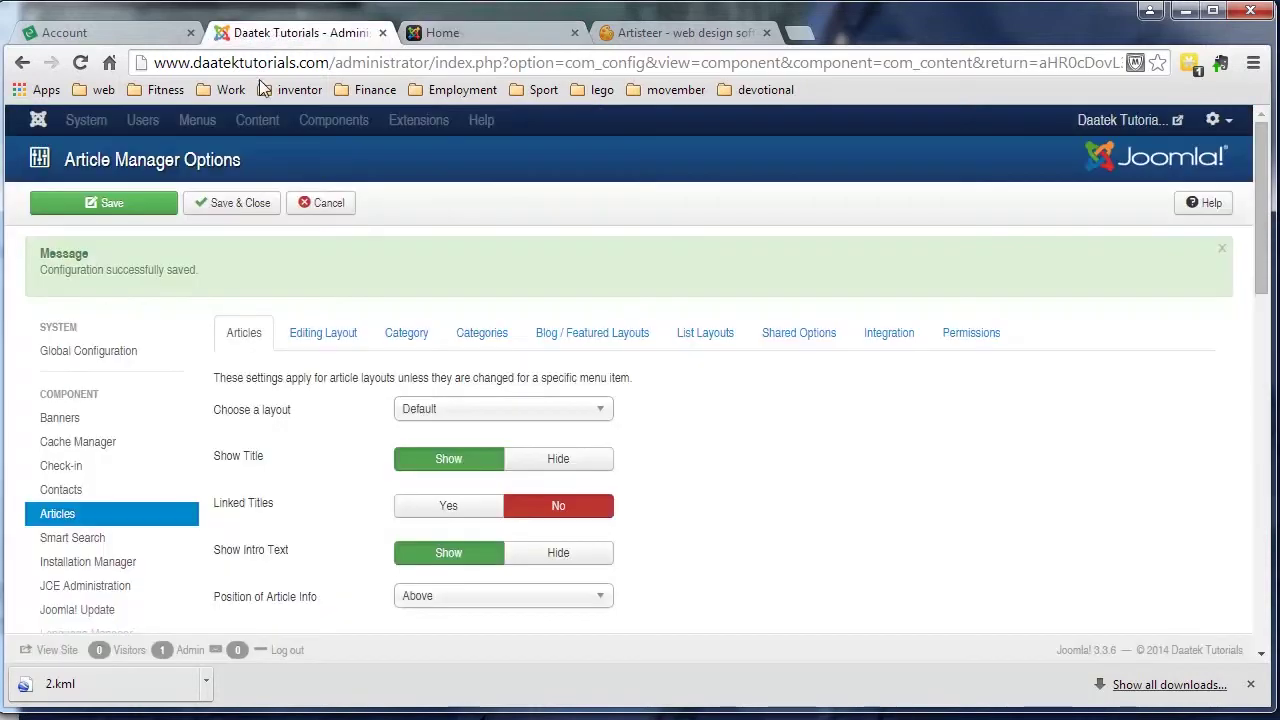
pyautogui.click(240, 203)
pyautogui.scroll(-5, 669, 317)
pyautogui.scroll(-3, 671, 320)
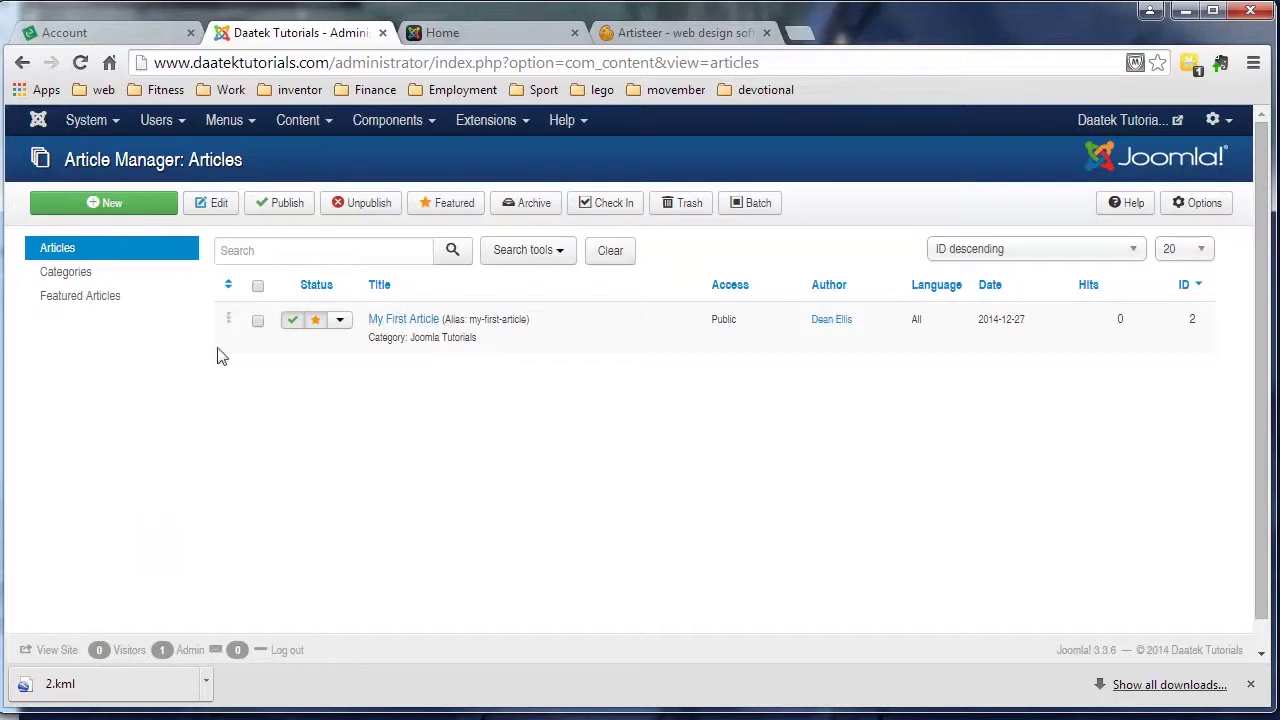
pyautogui.click(410, 320)
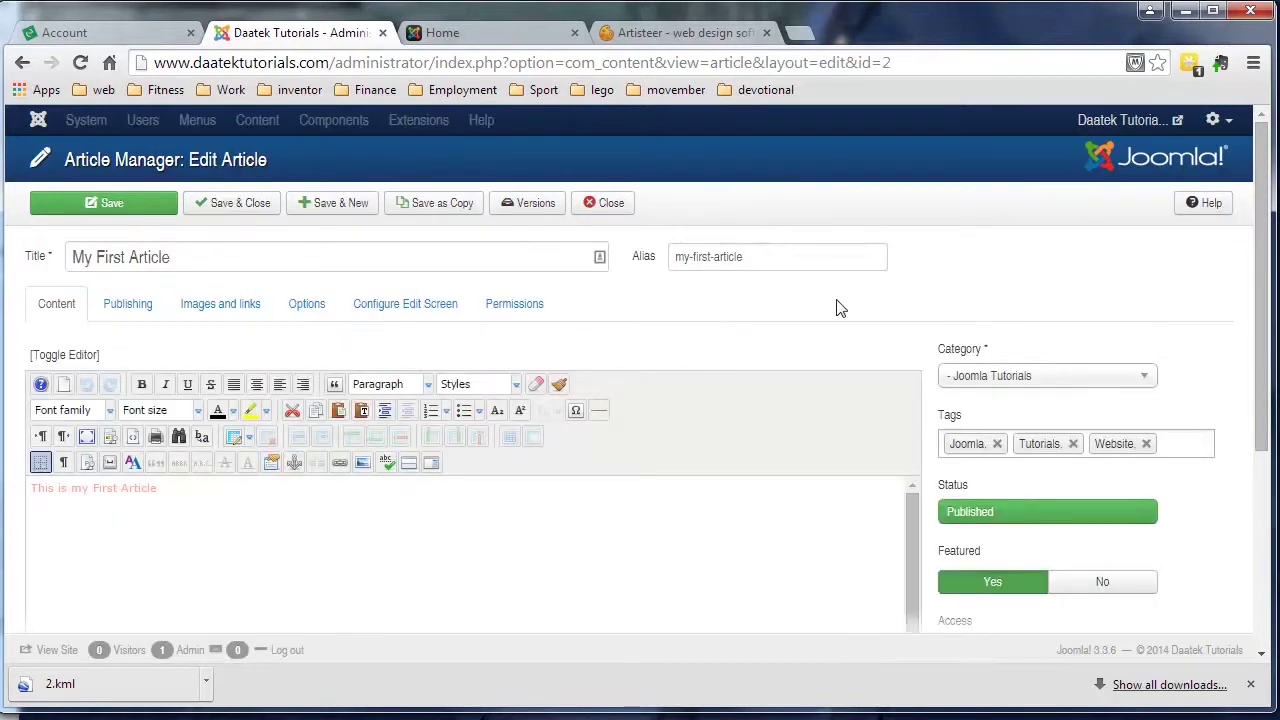
# Examine the individual display options of My First Article, from Show Title down to Alternative Layout
pyautogui.scroll(-3, 1000, 300)
pyautogui.scroll(3, 960, 308)
pyautogui.click(300, 316)
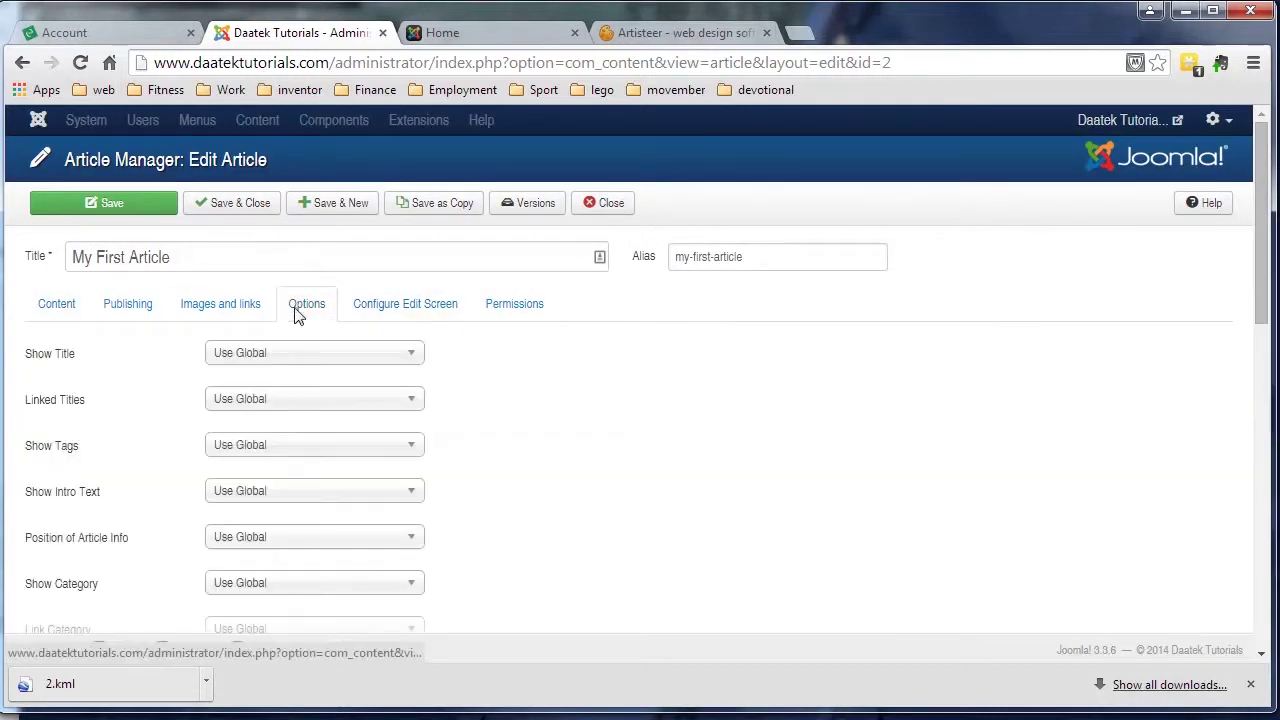
pyautogui.scroll(-10, 540, 370)
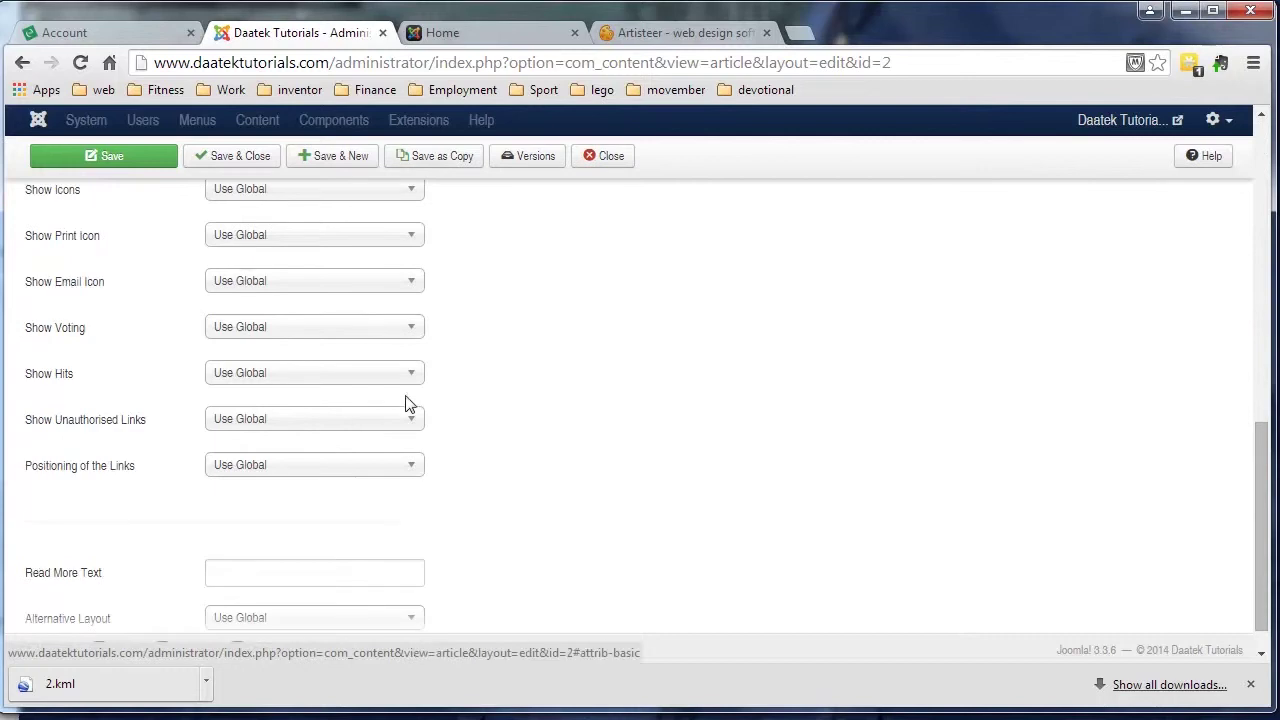
pyautogui.scroll(10, 330, 470)
pyautogui.scroll(-5, 120, 340)
pyautogui.scroll(-4, 63, 471)
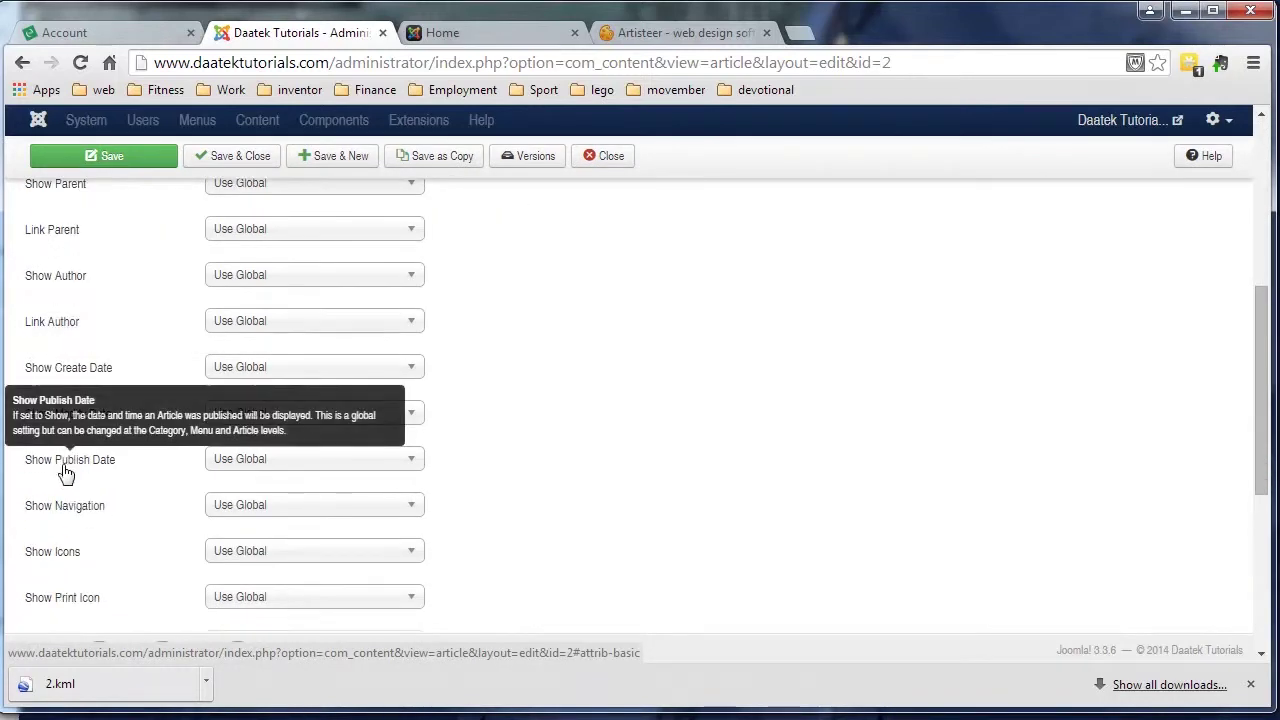
pyautogui.scroll(-1, 64, 473)
pyautogui.scroll(9, 66, 476)
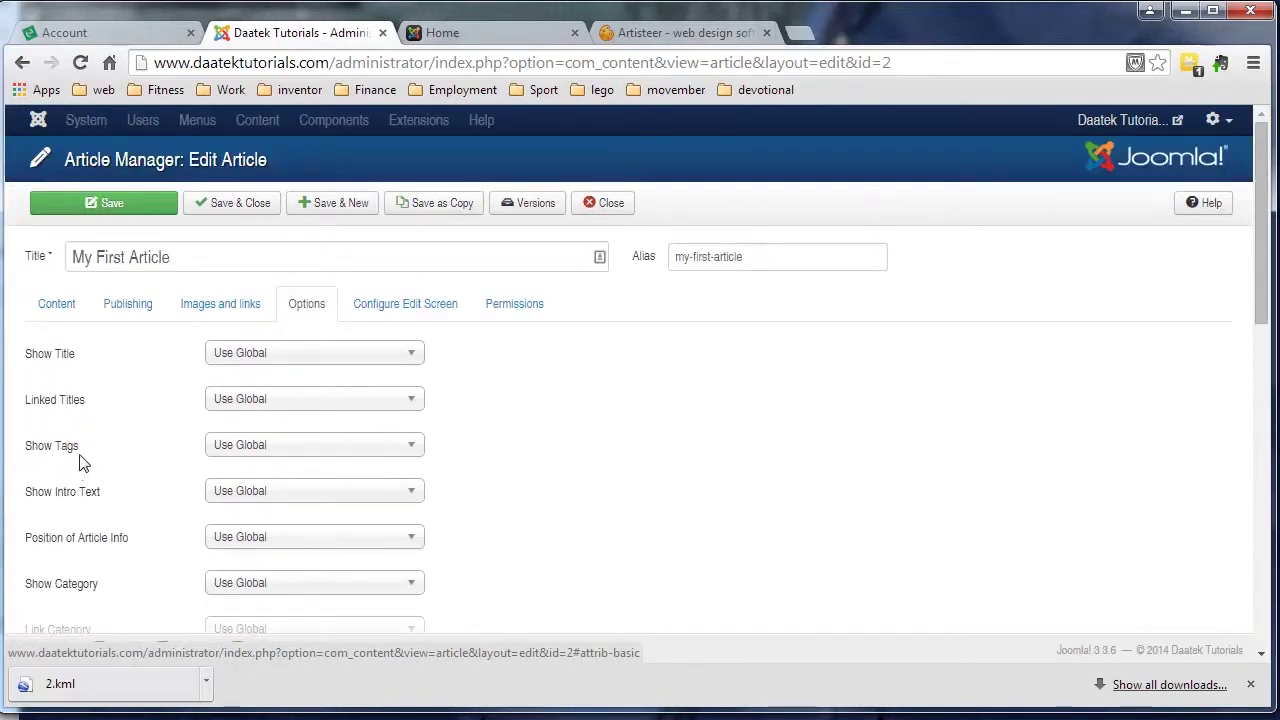
# Set Show Title to Hide for My First Article and save the article
pyautogui.click(403, 357)
pyautogui.click(264, 428)
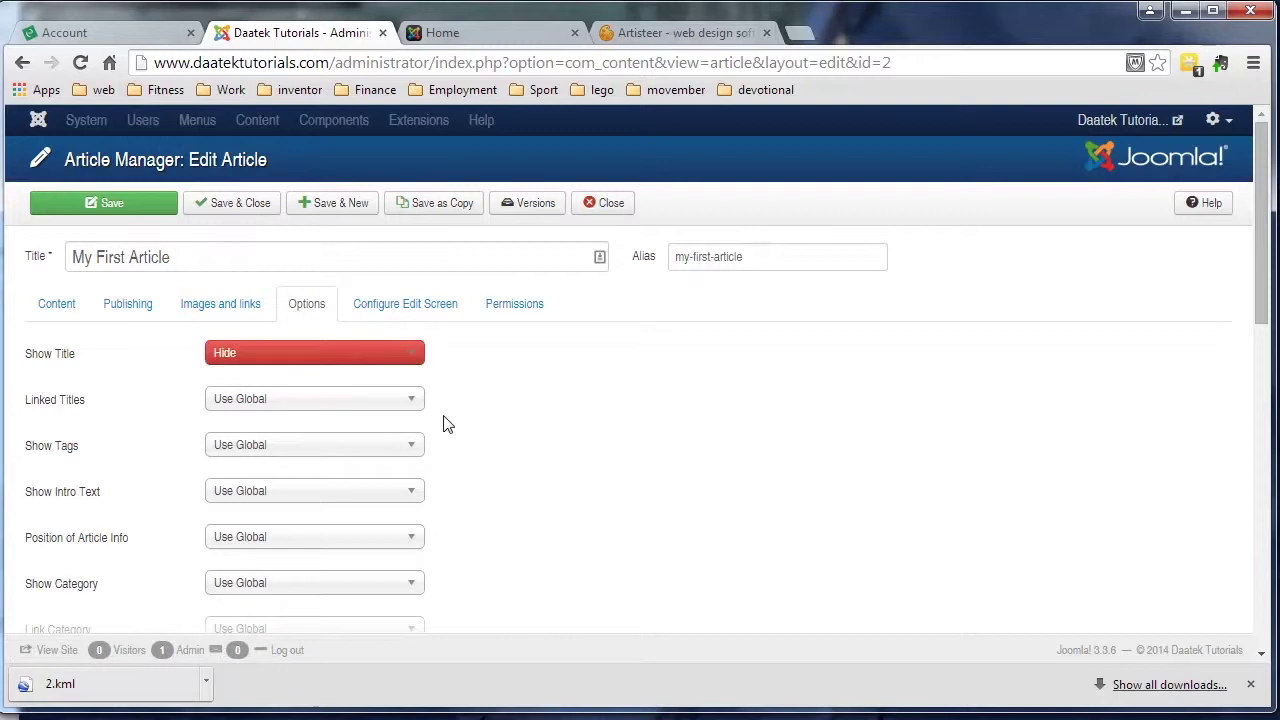
pyautogui.click(127, 214)
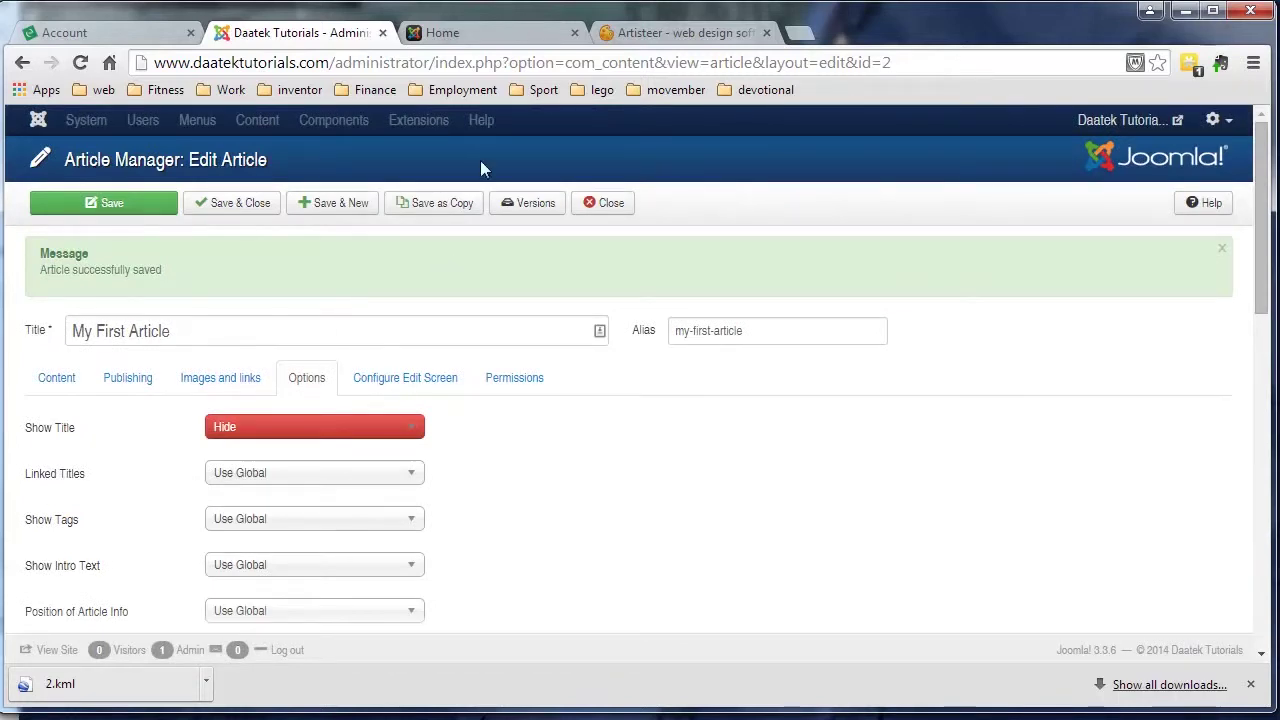
# Reload the site's Home page and check how the My First Article title is displayed
pyautogui.click(488, 42)
pyautogui.click(80, 62)
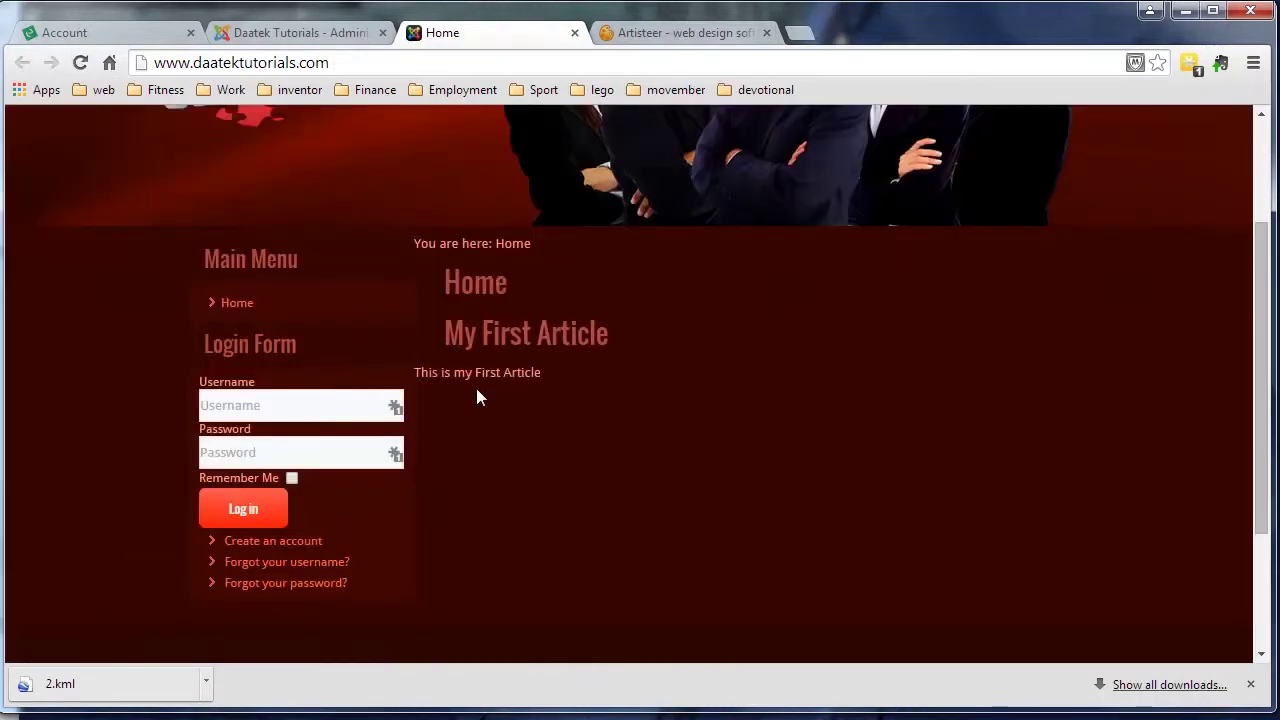
pyautogui.moveTo(446, 333); pyautogui.dragTo(517, 334)
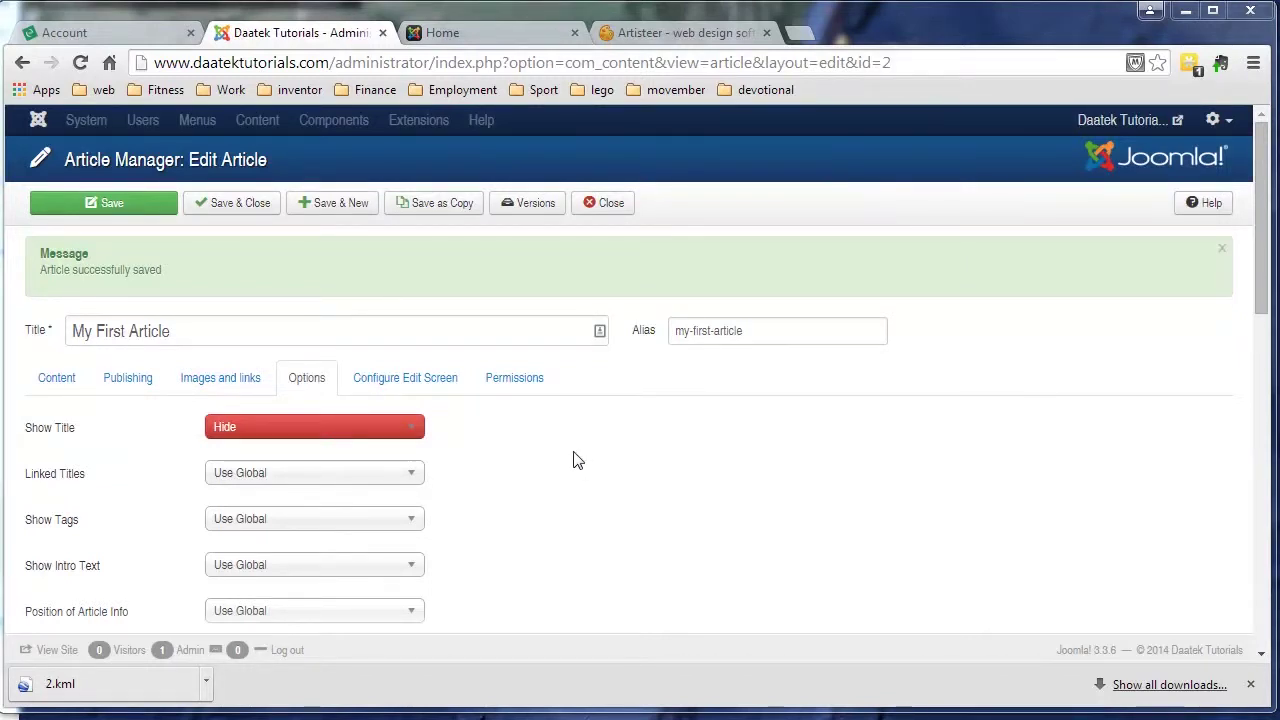
# Review My First Article's own display options again, with a brief look at its content
pyautogui.scroll(-8, 557, 457)
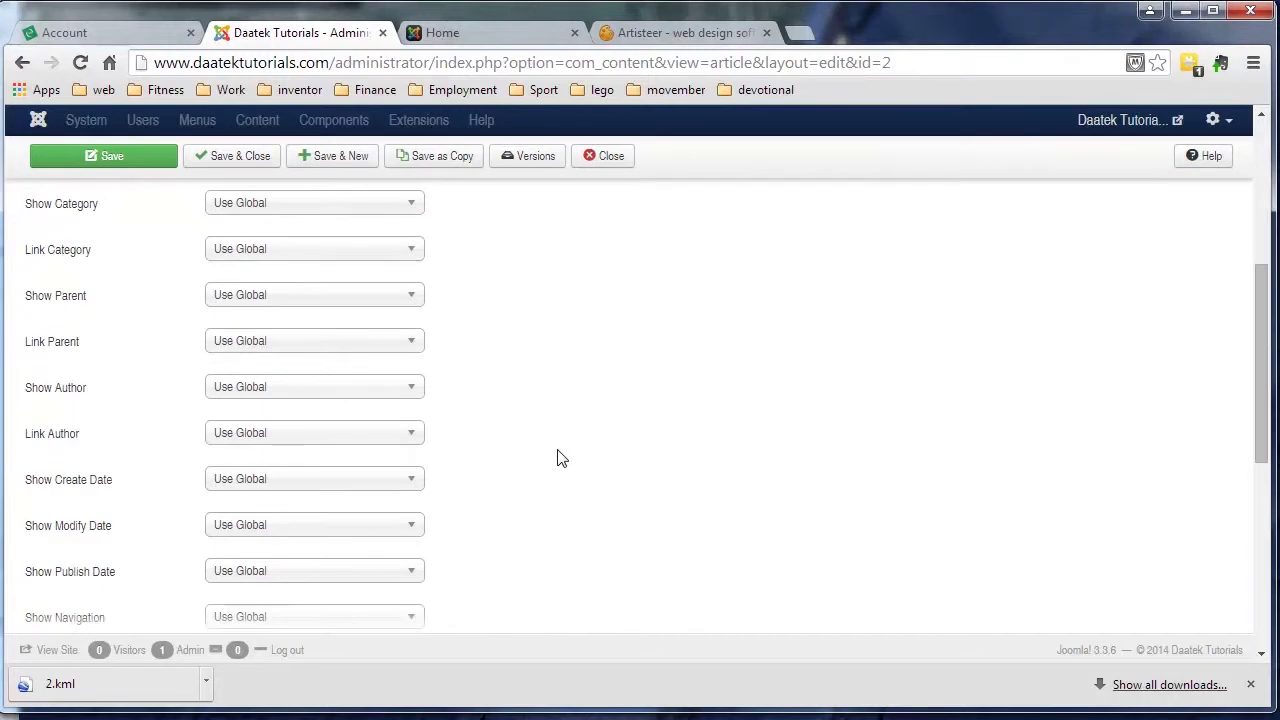
pyautogui.scroll(-1, 560, 458)
pyautogui.scroll(8, 560, 458)
pyautogui.scroll(2, 560, 458)
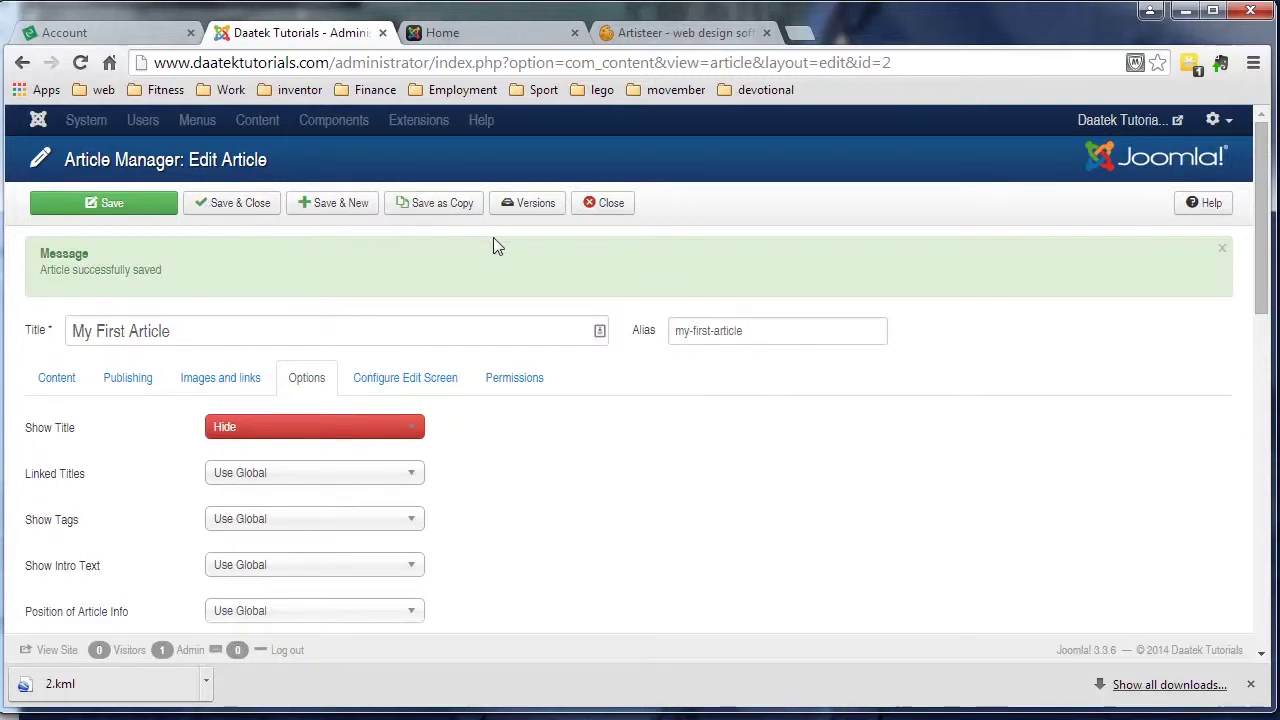
pyautogui.scroll(-3, 506, 322)
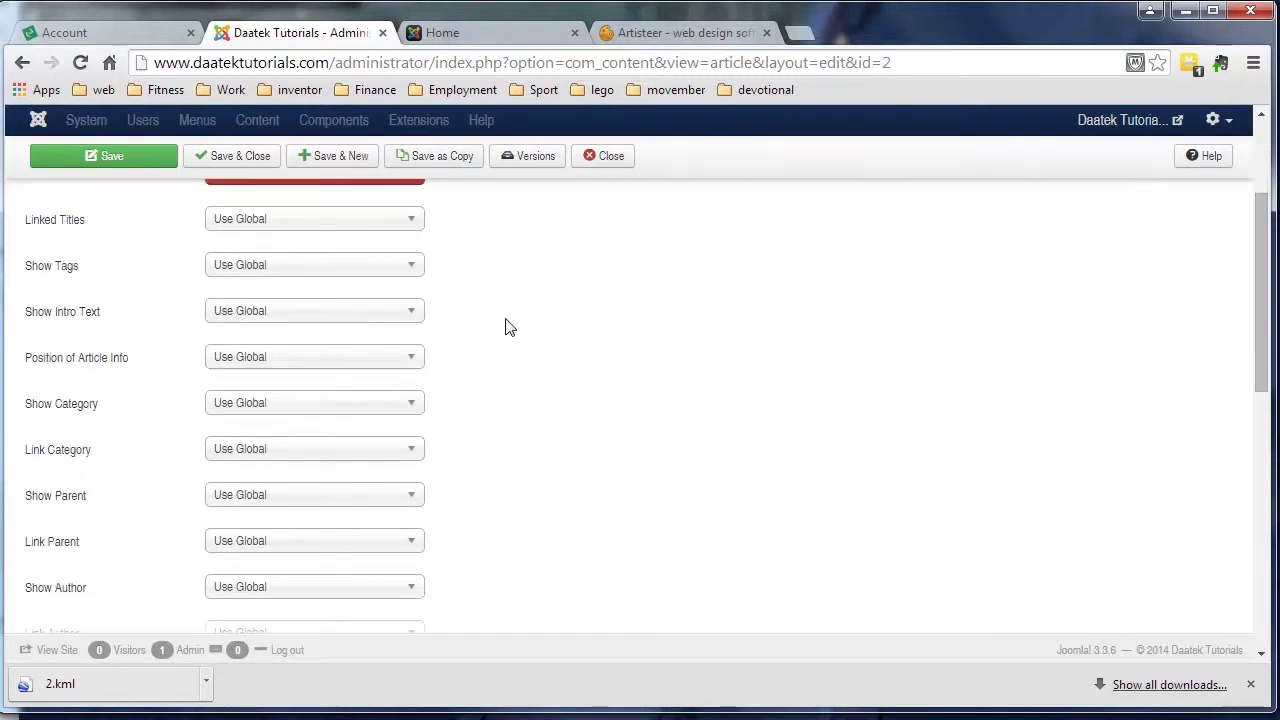
pyautogui.scroll(1, 506, 326)
pyautogui.scroll(2, 337, 305)
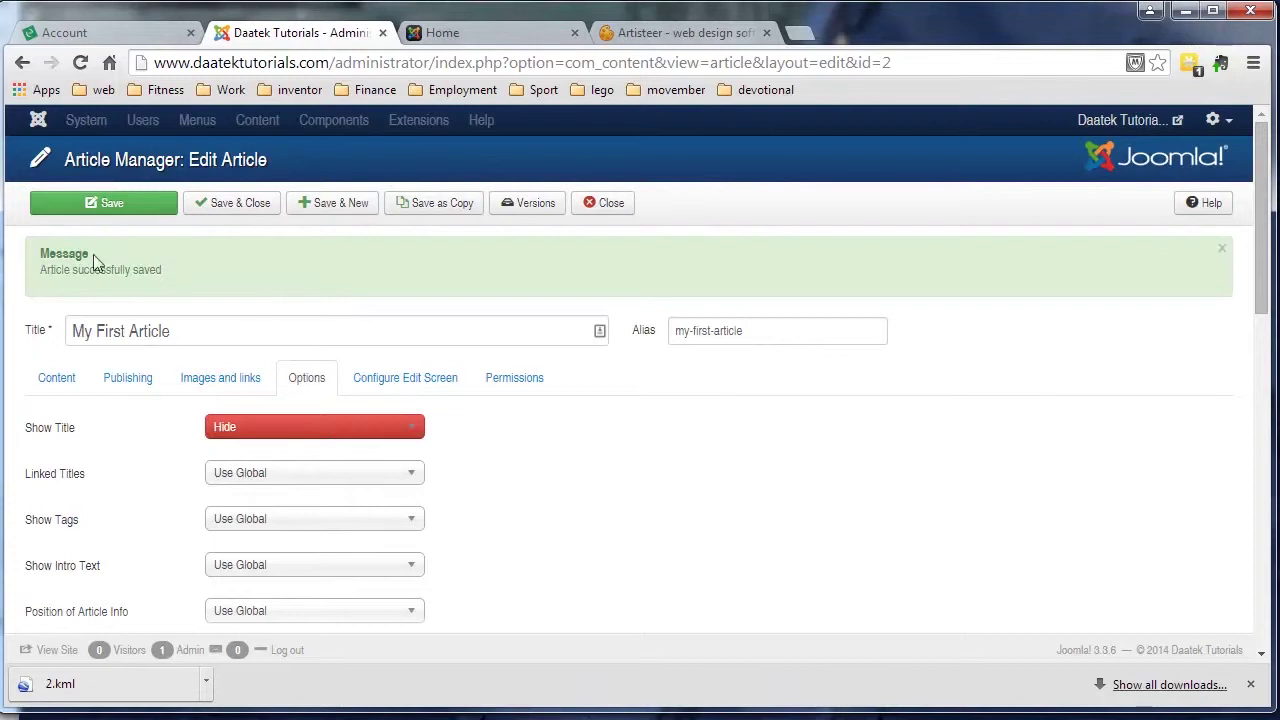
pyautogui.click(76, 372)
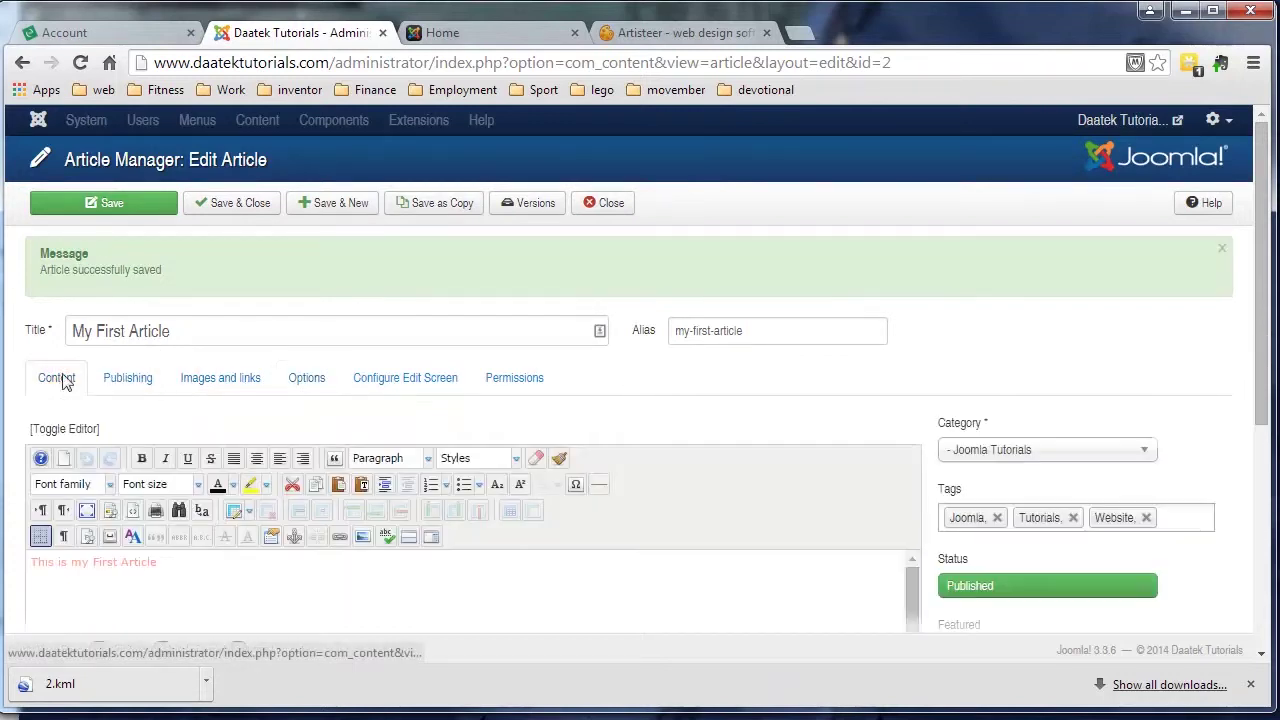
pyautogui.click(307, 377)
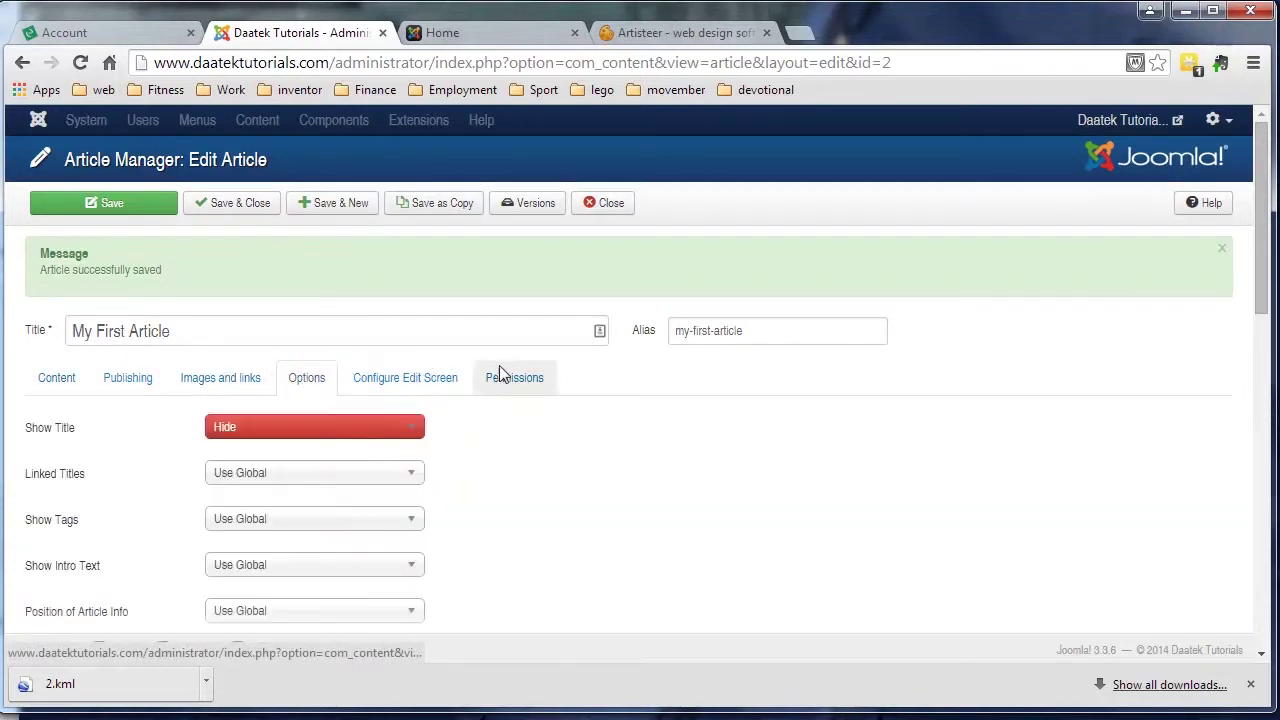
pyautogui.scroll(-4, 500, 371)
pyautogui.scroll(3, 429, 346)
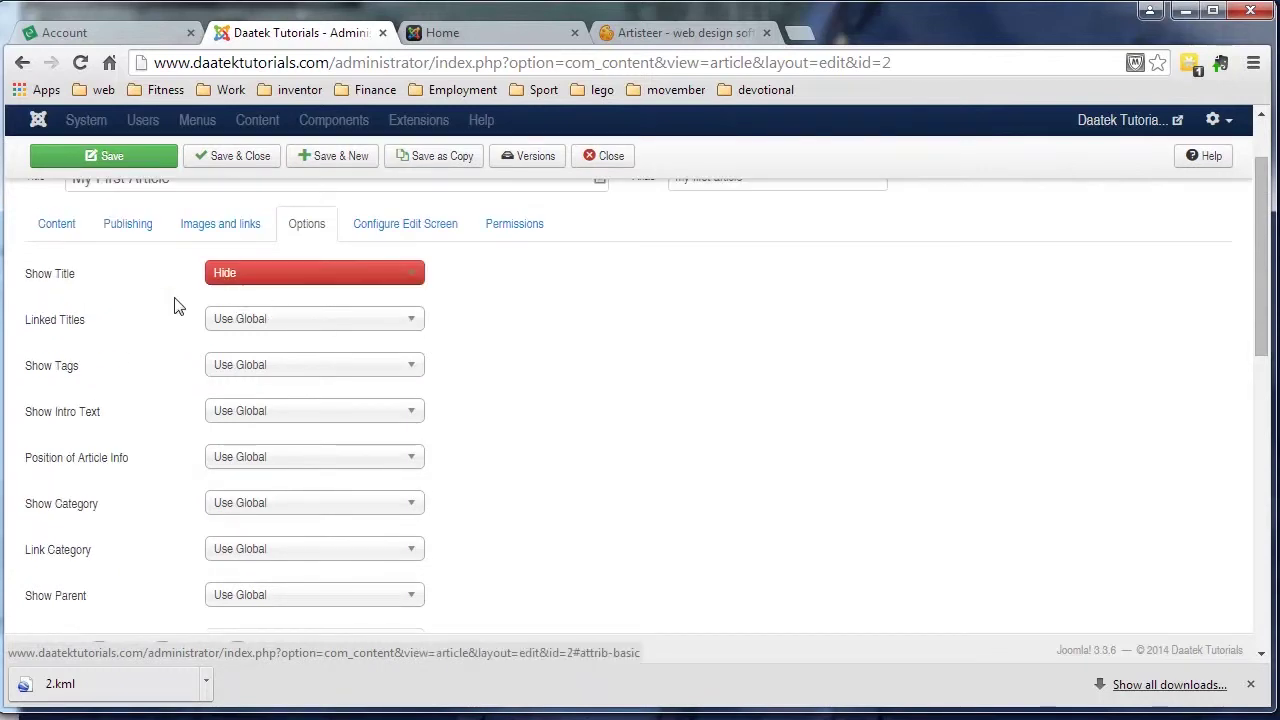
pyautogui.scroll(-2, 110, 306)
pyautogui.scroll(-7, 100, 308)
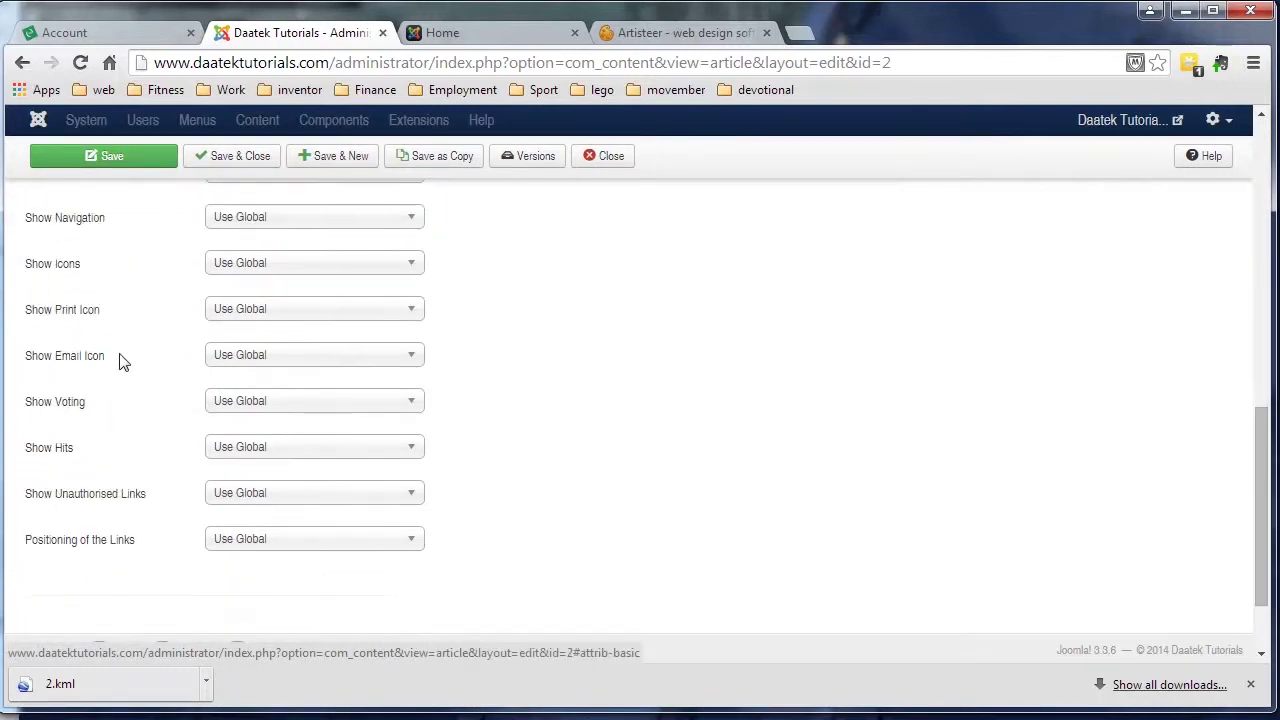
pyautogui.scroll(10, 281, 441)
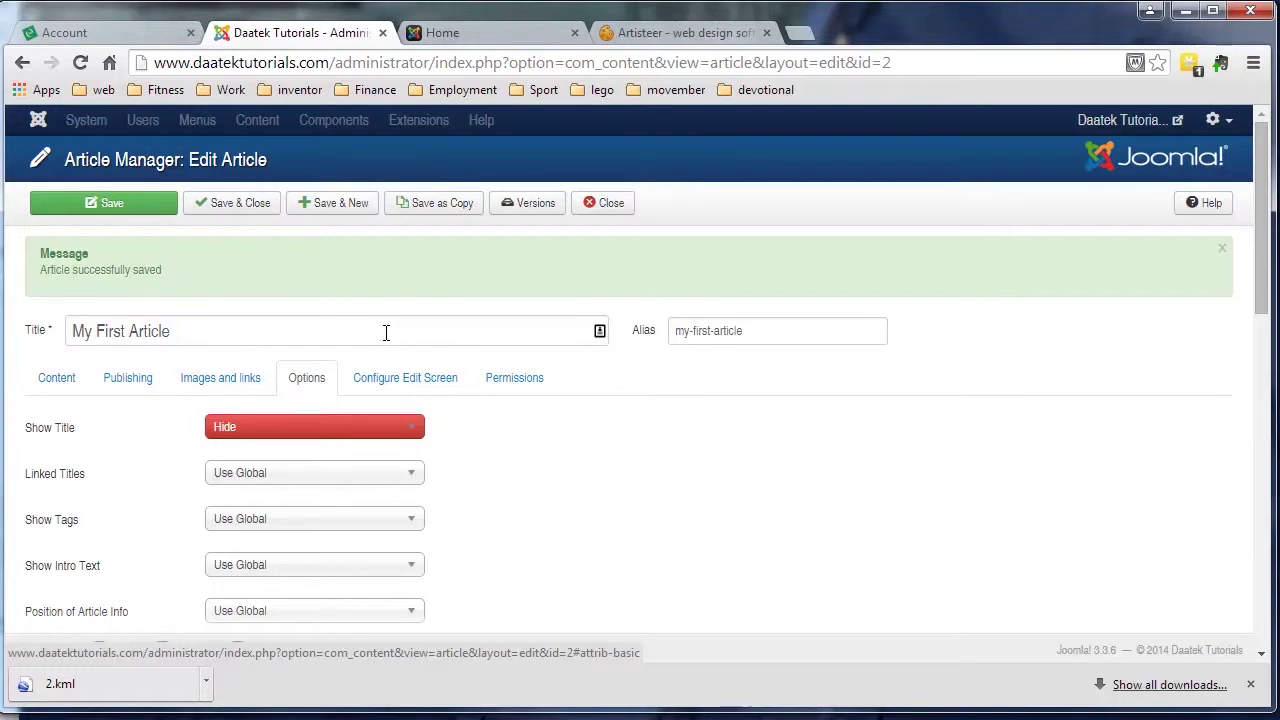
# Reload the Home page once more and recheck the My First Article heading above the article text
pyautogui.click(480, 40)
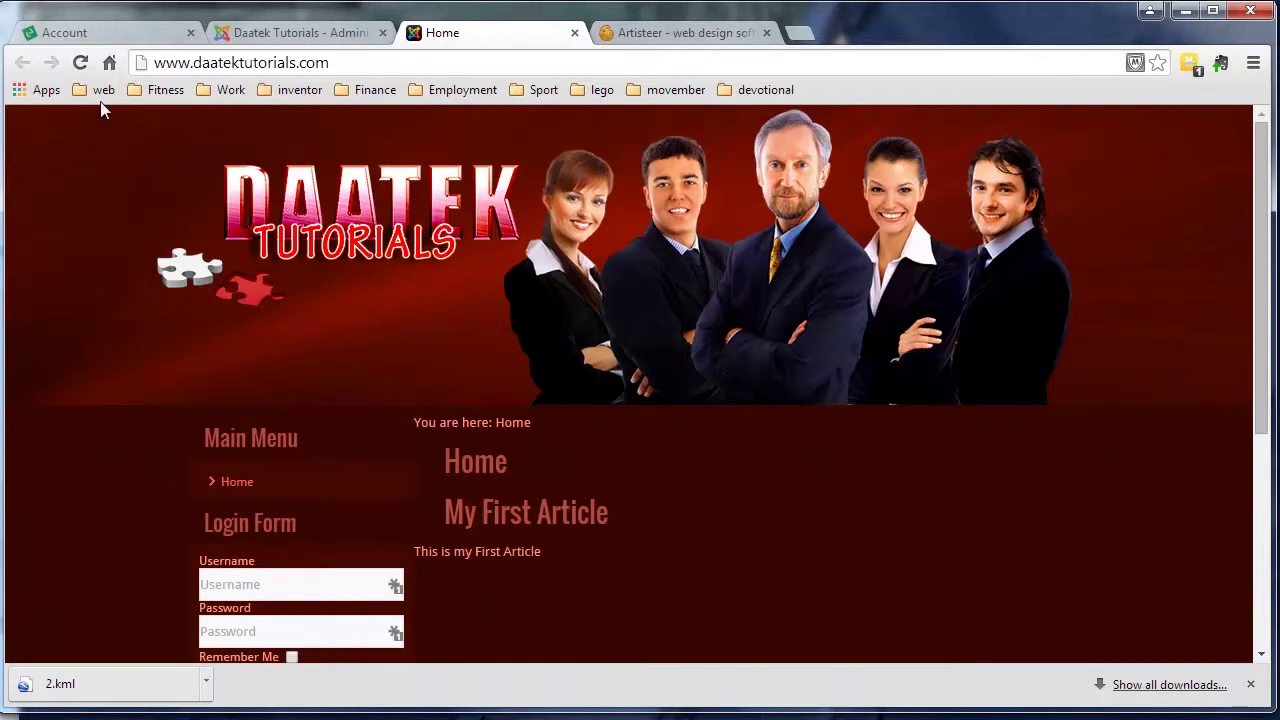
pyautogui.click(80, 62)
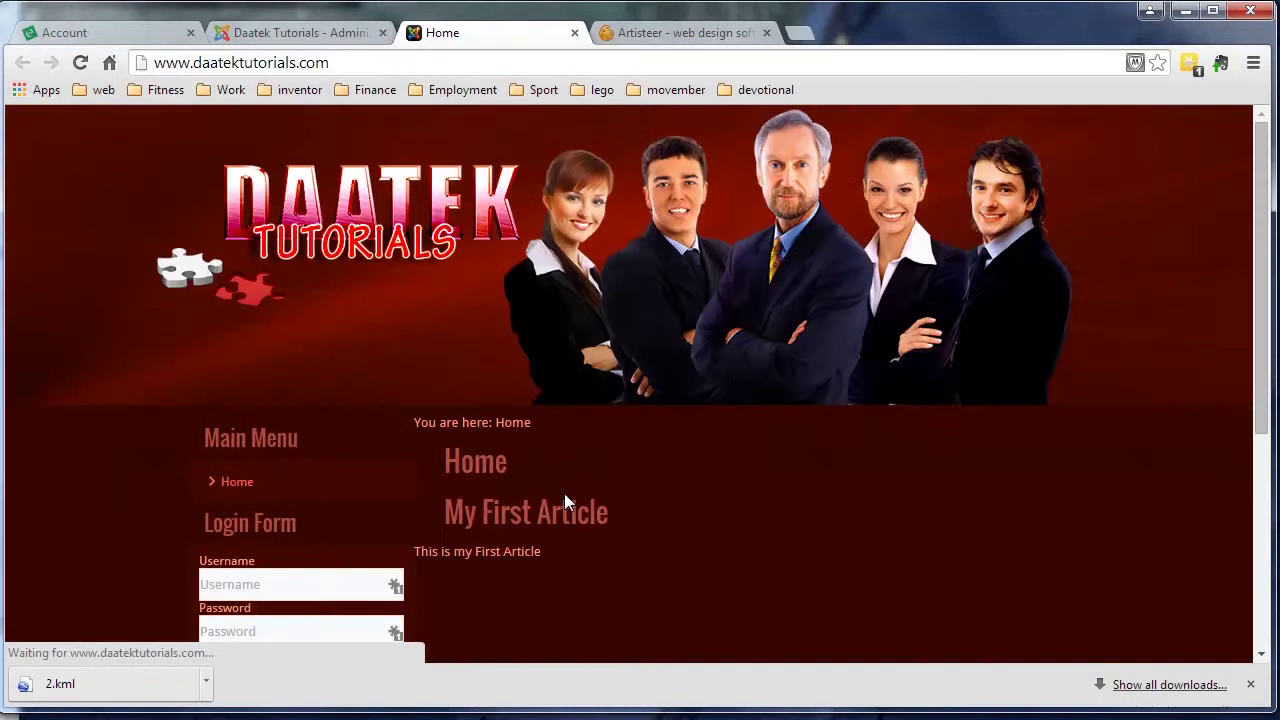
pyautogui.moveTo(437, 512); pyautogui.dragTo(616, 514)
# Return to the article's editing page and compare its Show Title setting with the remaining display options
pyautogui.click(270, 32)
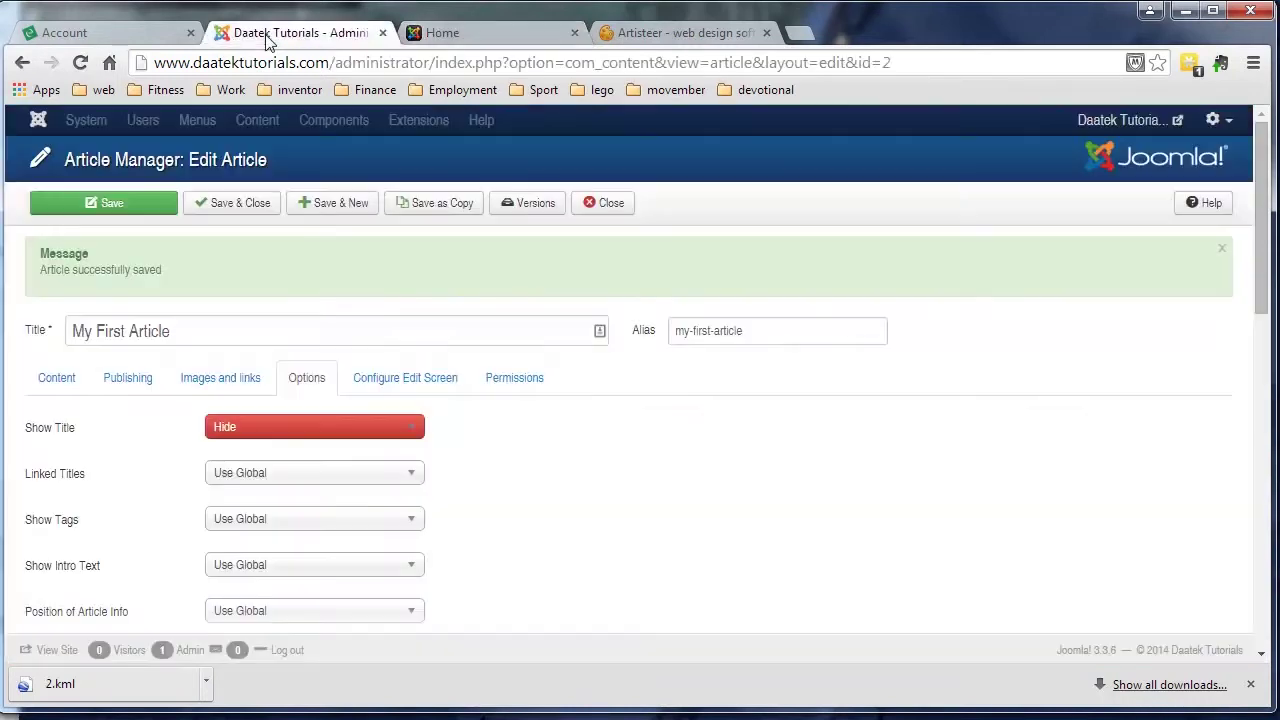
pyautogui.scroll(-10, 573, 398)
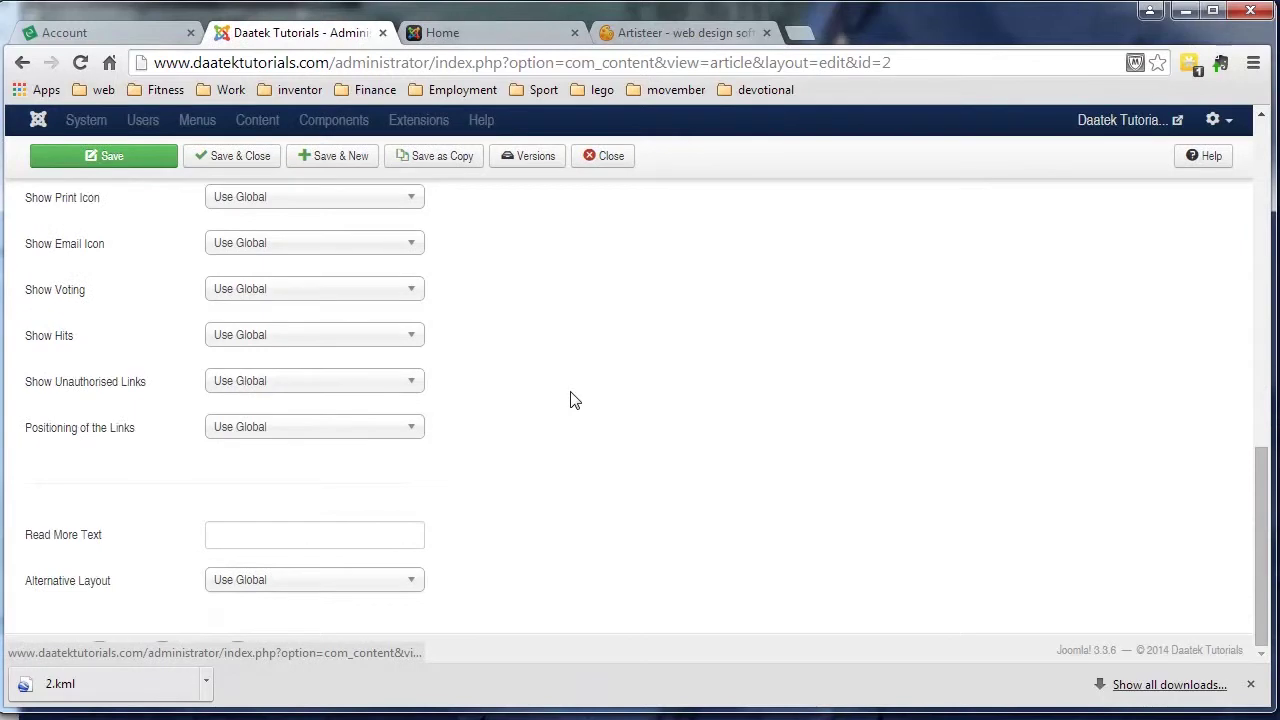
pyautogui.scroll(12, 574, 400)
pyautogui.scroll(2, 571, 398)
pyautogui.scroll(-5, 157, 414)
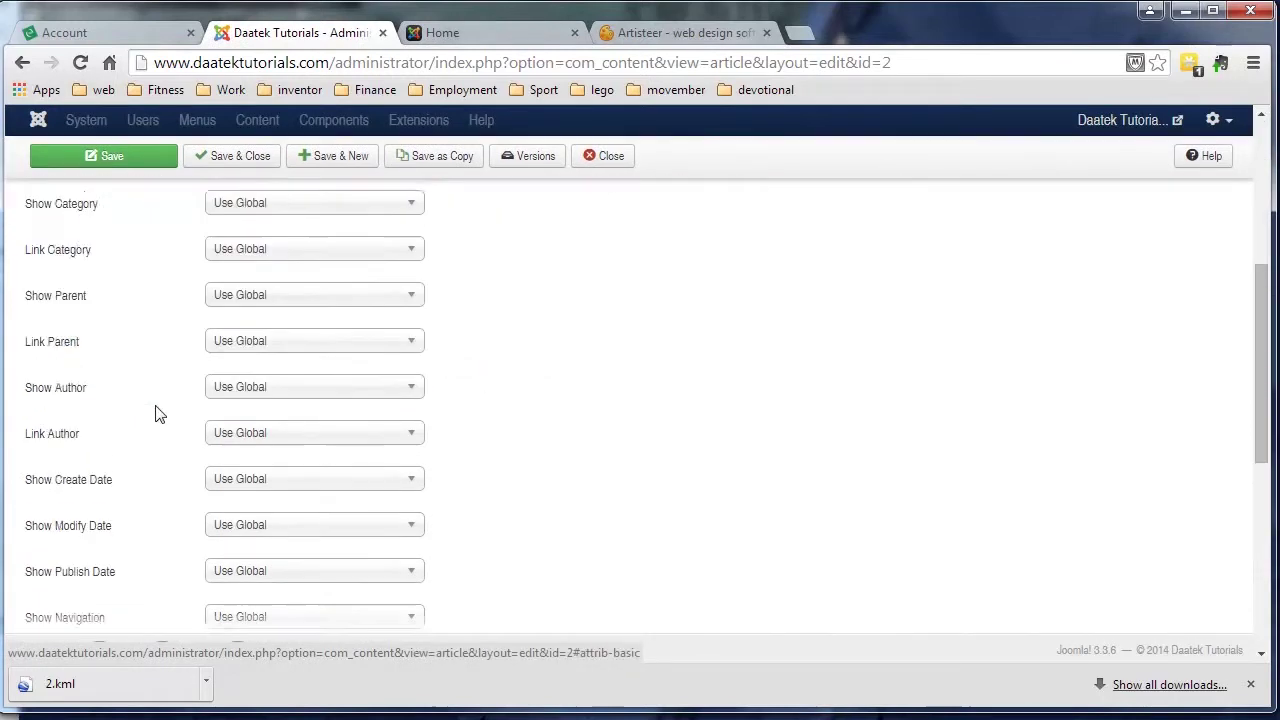
pyautogui.scroll(5, 157, 414)
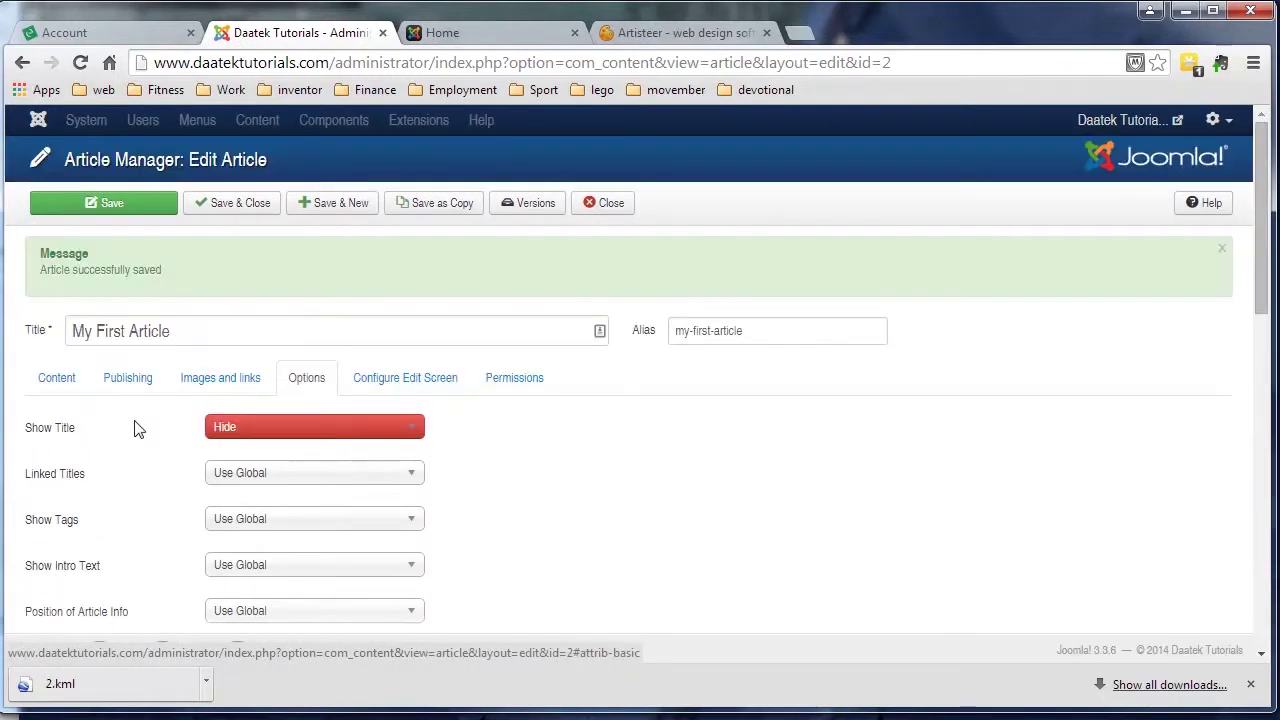
pyautogui.scroll(-3, 114, 417)
pyautogui.scroll(1, 146, 307)
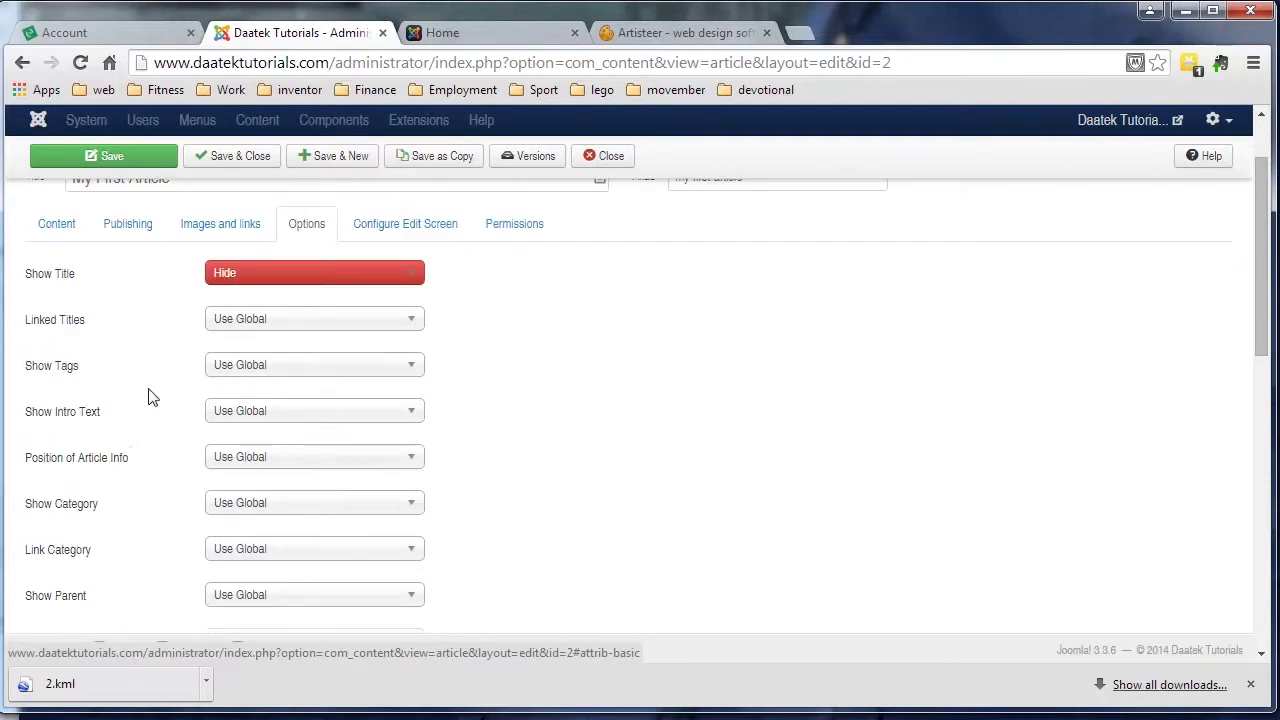
pyautogui.scroll(-5, 282, 420)
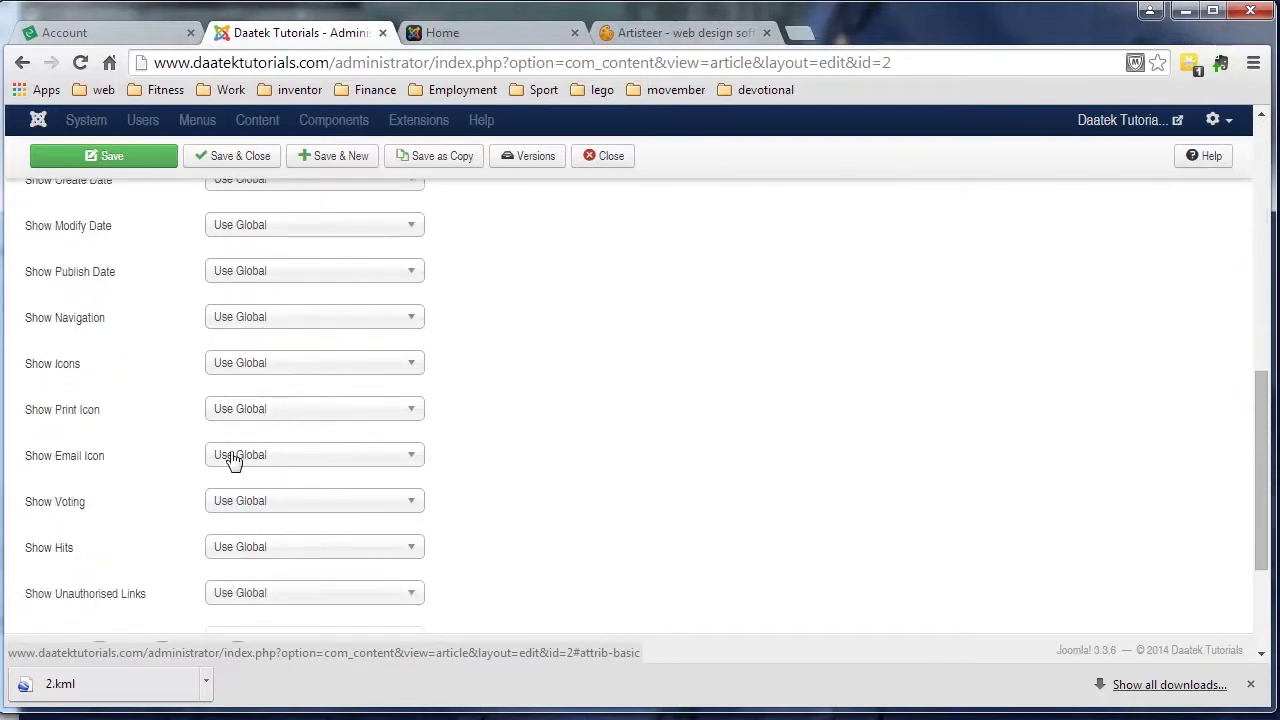
pyautogui.scroll(5, 229, 455)
pyautogui.scroll(2, 224, 443)
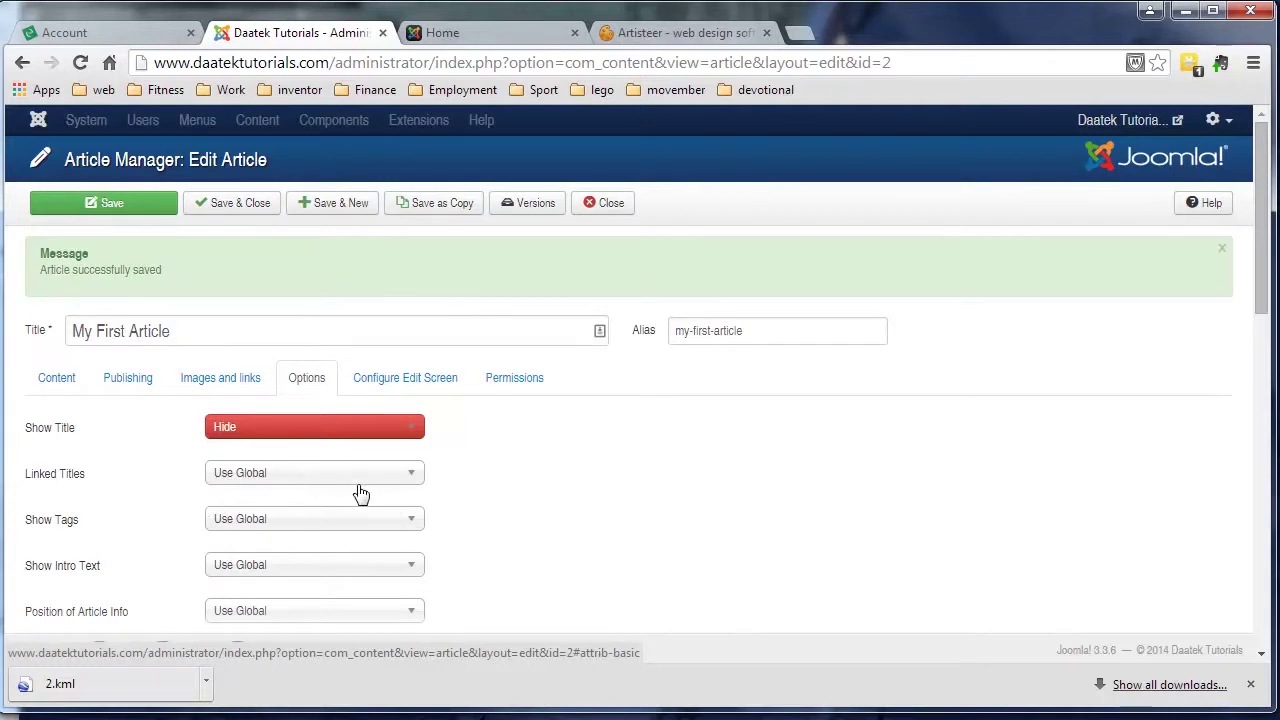
pyautogui.scroll(-5, 520, 510)
pyautogui.scroll(-2, 530, 510)
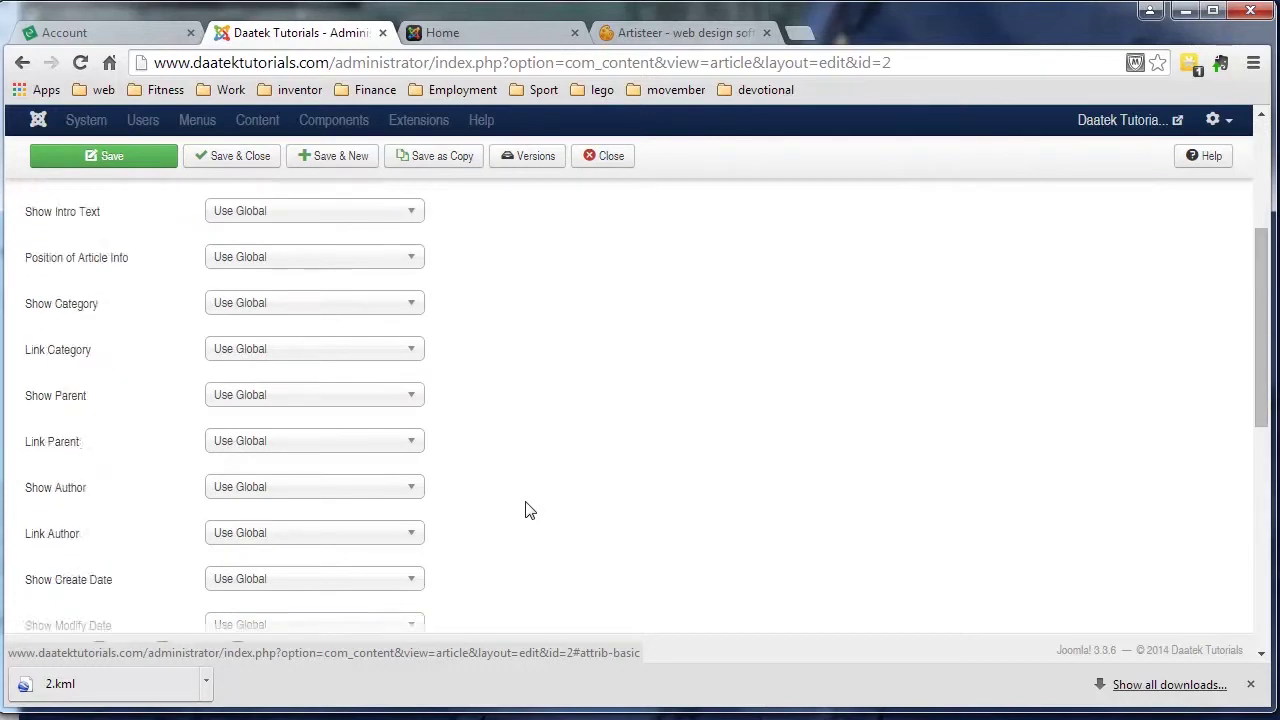
pyautogui.scroll(7, 530, 510)
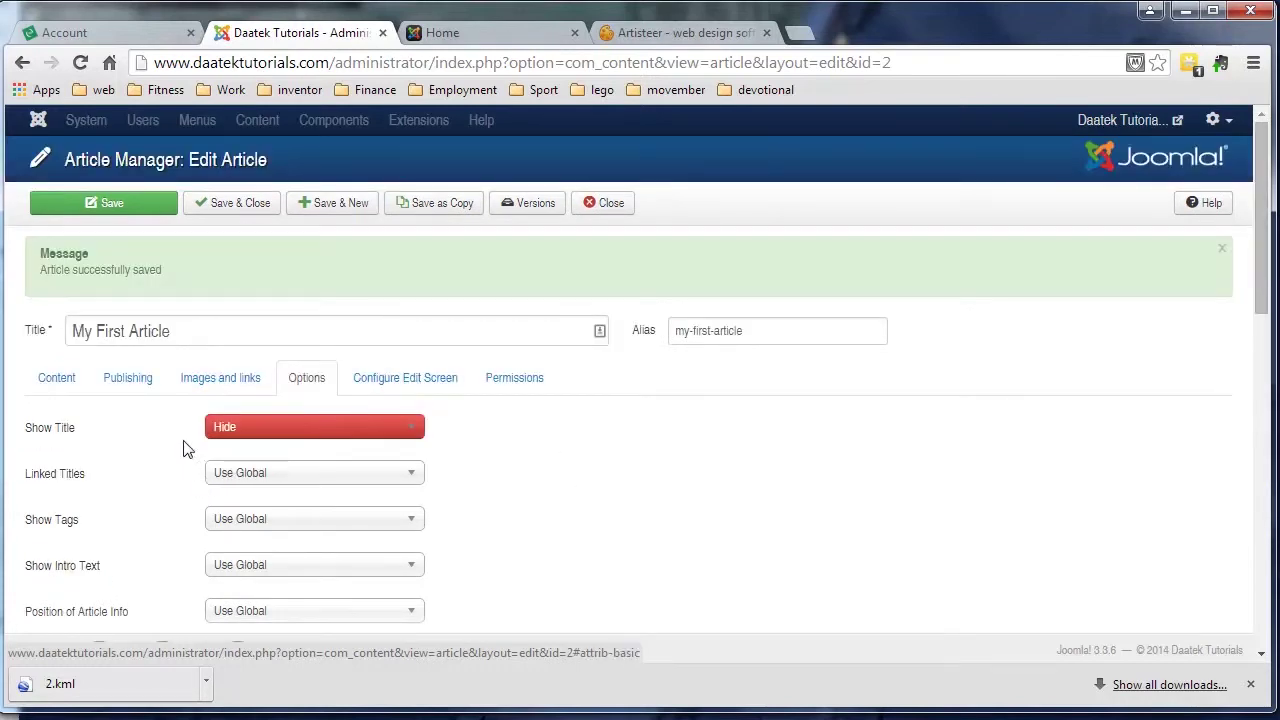
# Show the article's content and examine the text "This is my First Article" in the editor
pyautogui.click(55, 378)
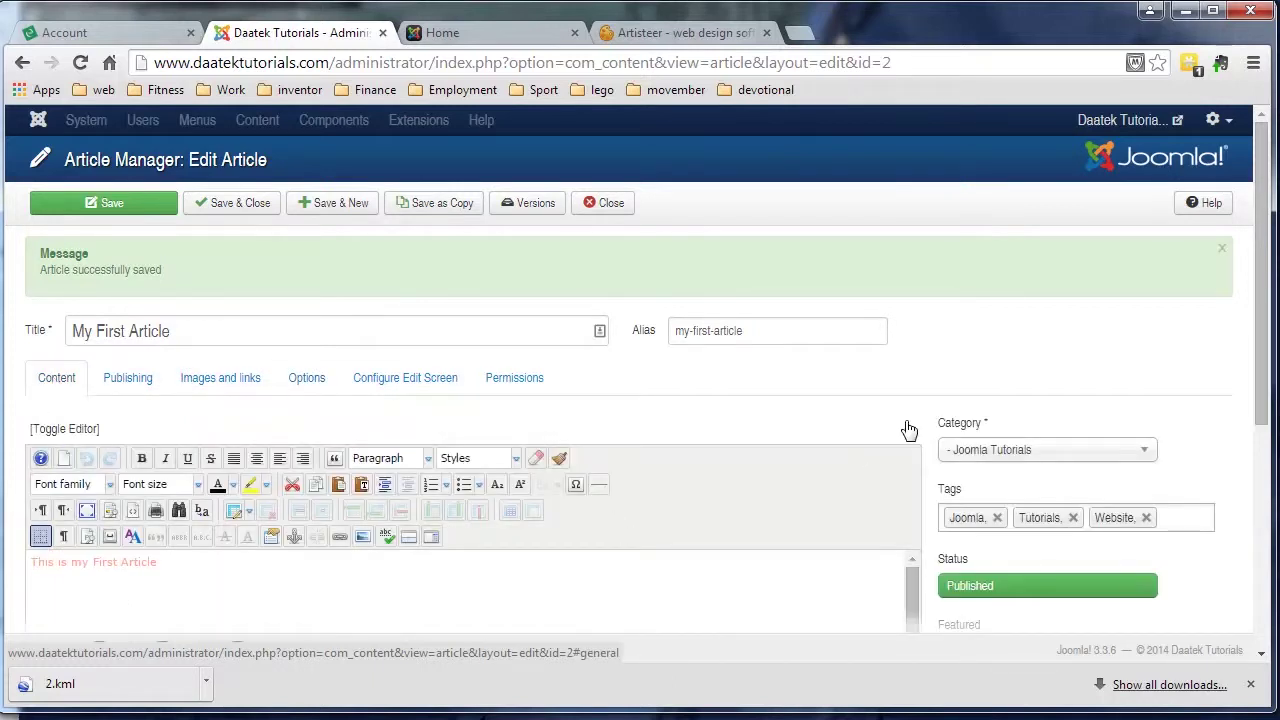
pyautogui.scroll(-3, 1013, 400)
pyautogui.moveTo(169, 314); pyautogui.dragTo(30, 310)
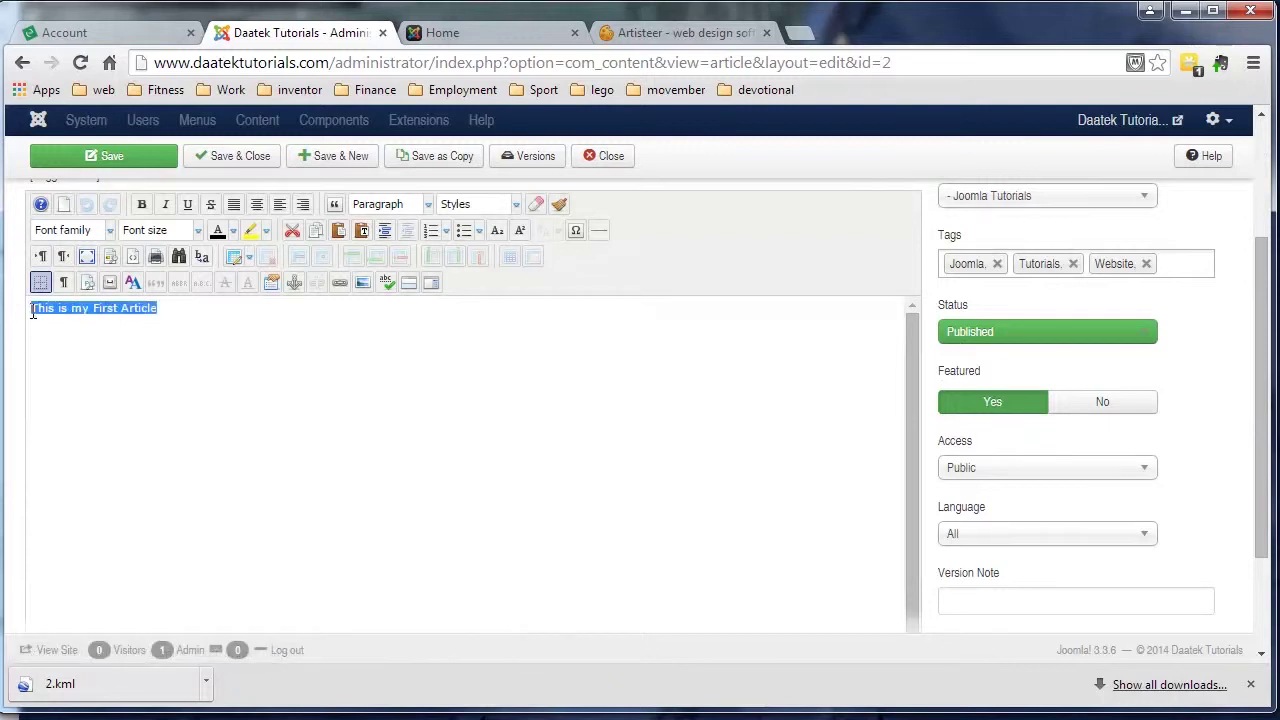
pyautogui.click(152, 332)
pyautogui.moveTo(162, 309); pyautogui.dragTo(30, 310)
pyautogui.click(177, 309)
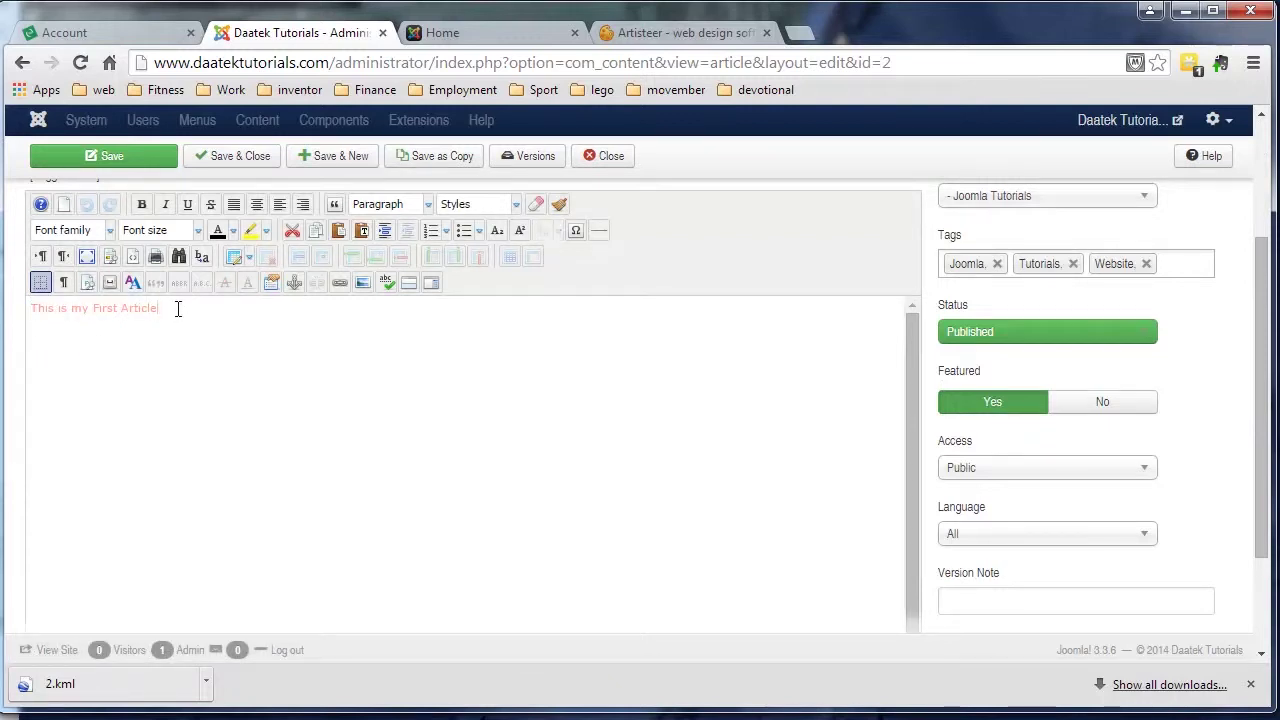
pyautogui.hotkey('ctrl', 's')
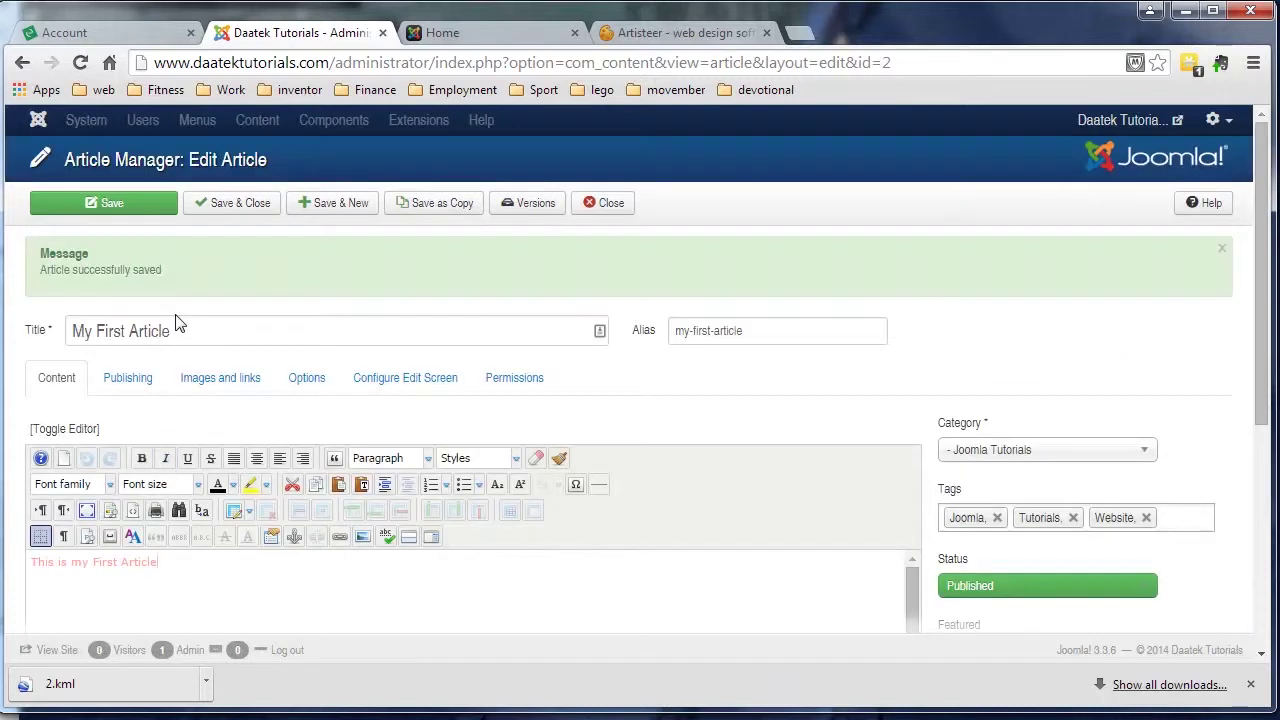
# Close My First Article and open the JCE Editor's Global Configuration
pyautogui.click(588, 204)
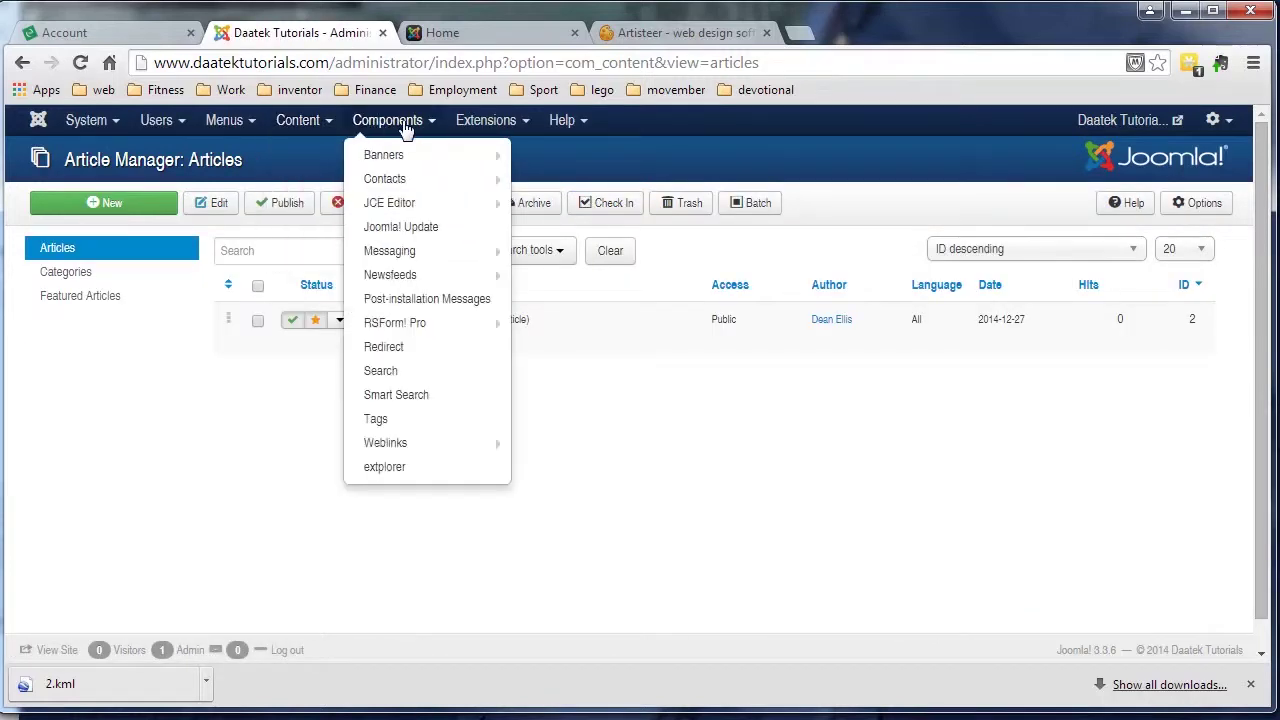
pyautogui.moveTo(410, 130)
pyautogui.moveTo(380, 208)
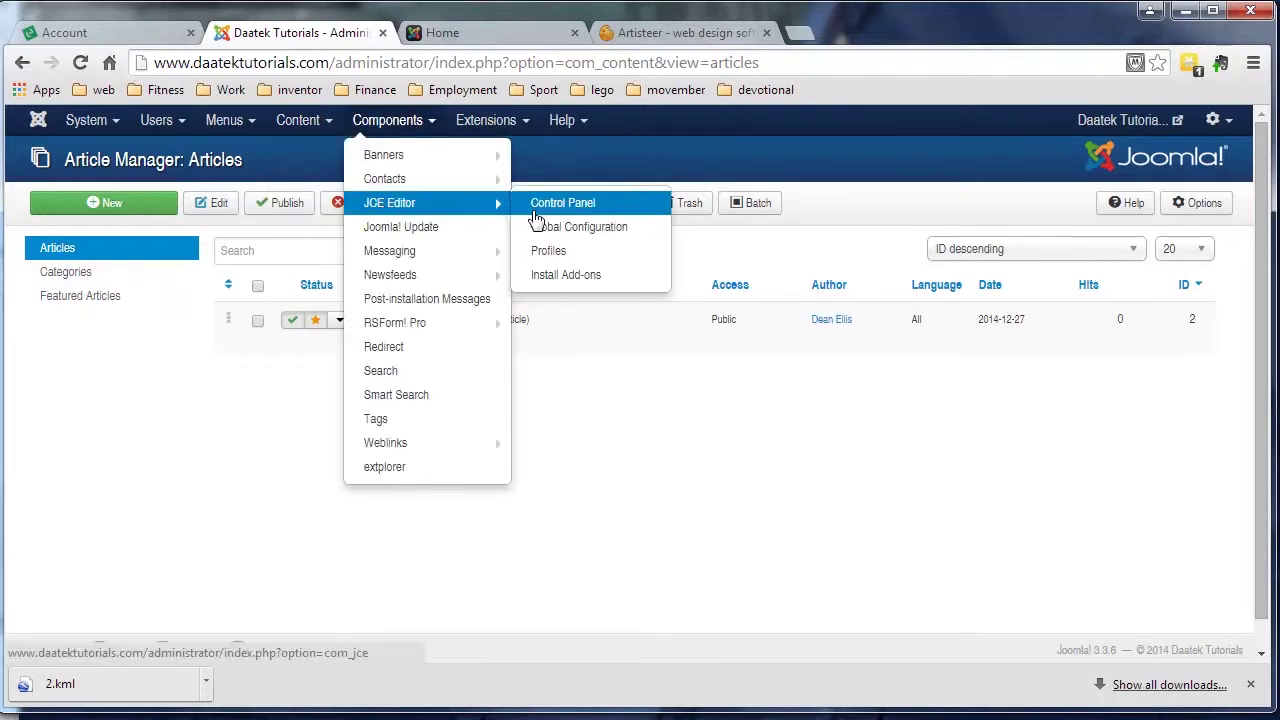
pyautogui.click(567, 228)
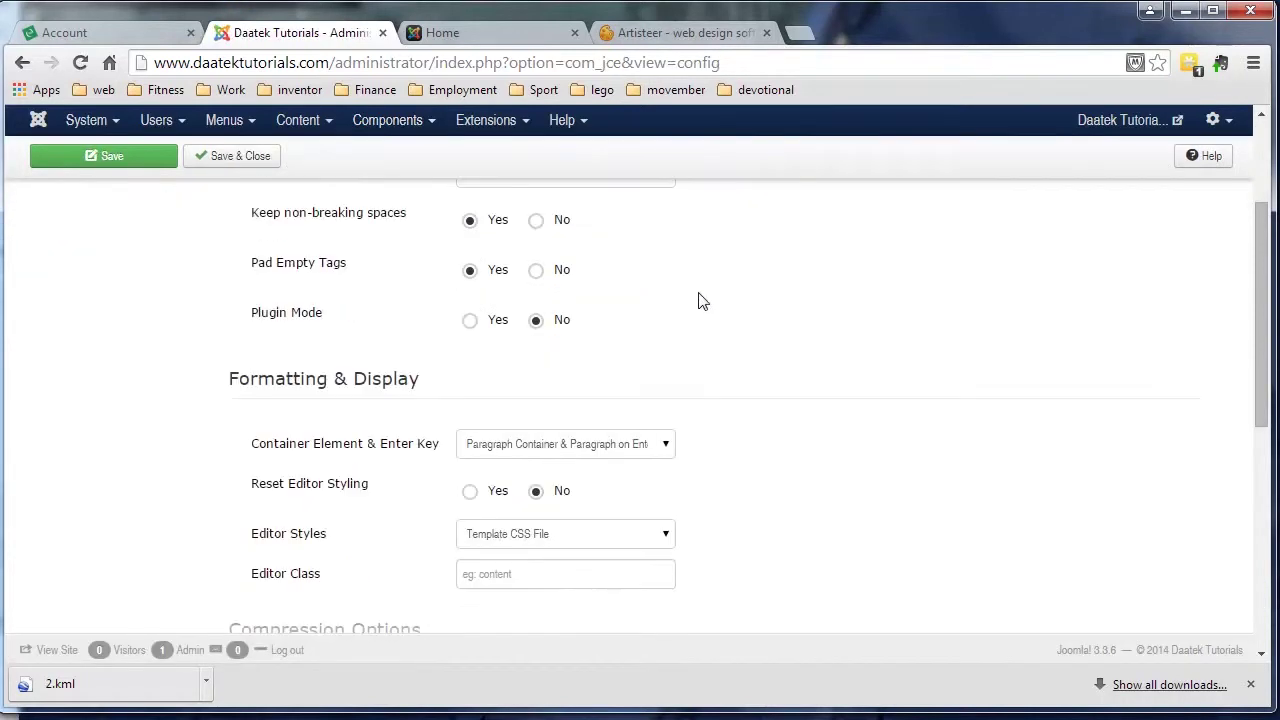
# Set Editor Styles to Default under Formatting & Display, and save and close the JCE configuration
pyautogui.scroll(-1, 405, 290)
pyautogui.scroll(-1, 400, 290)
pyautogui.moveTo(290, 447)
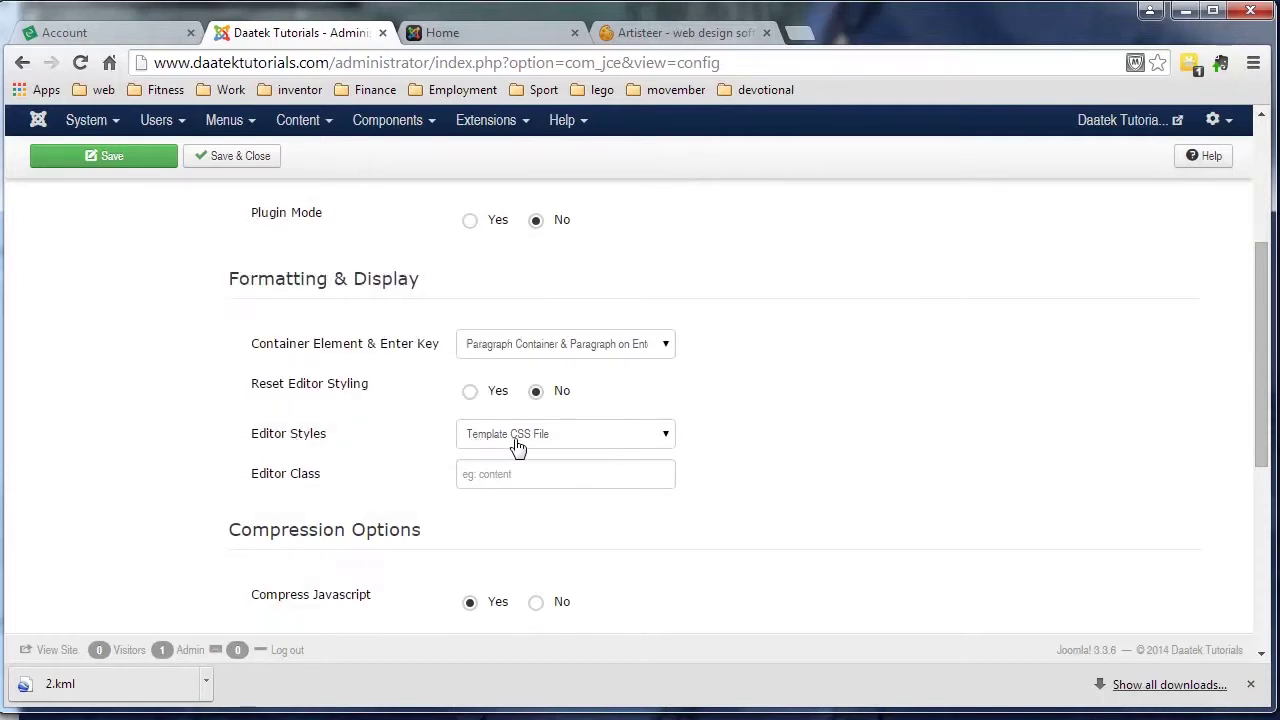
pyautogui.click(662, 437)
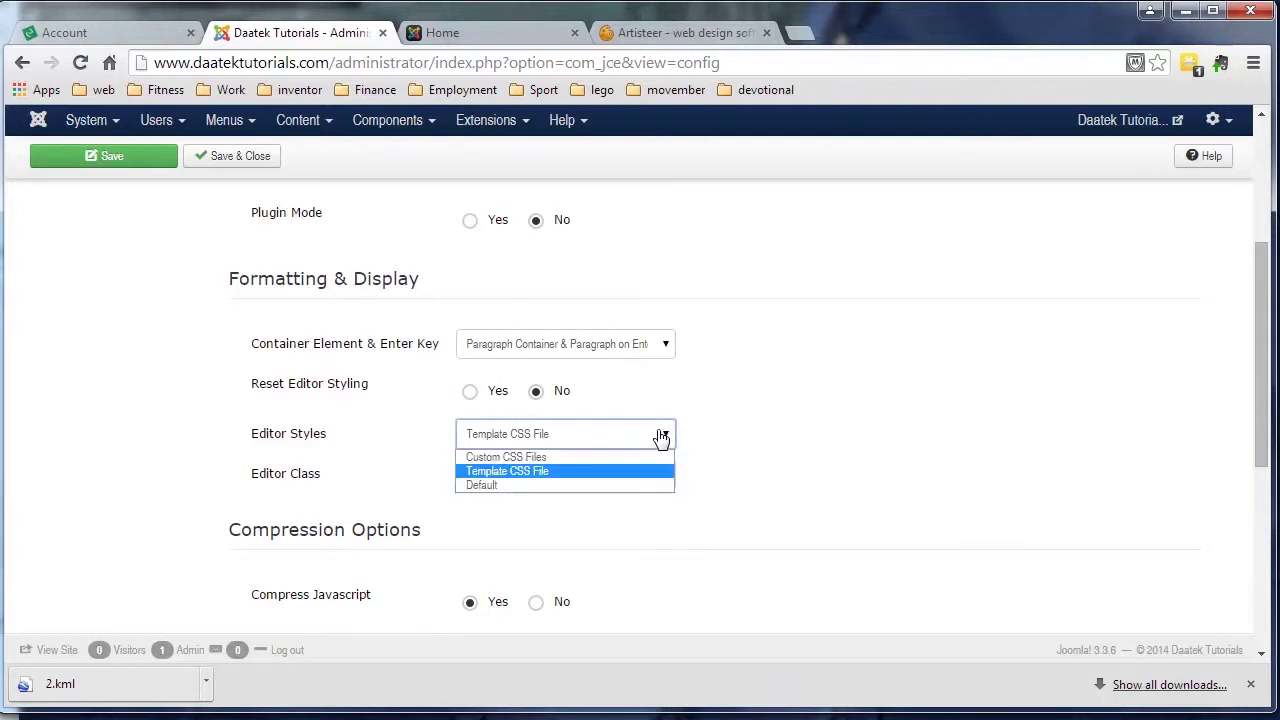
pyautogui.click(551, 485)
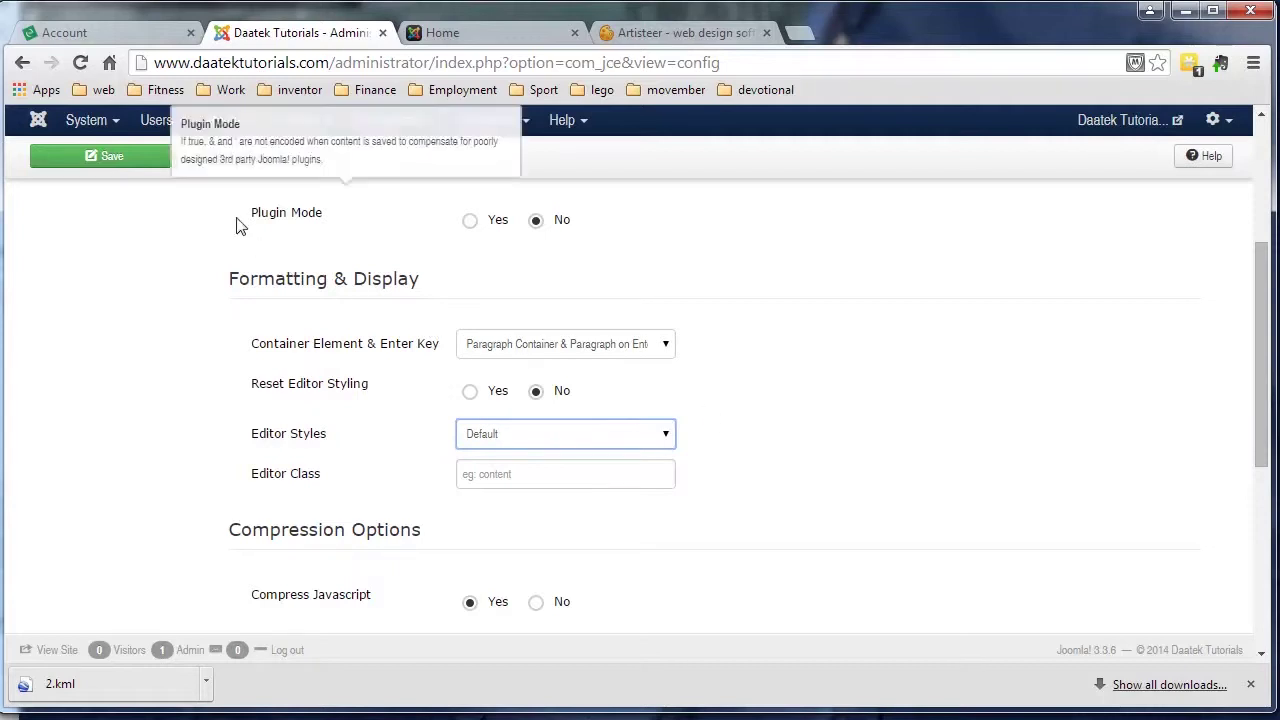
pyautogui.click(218, 163)
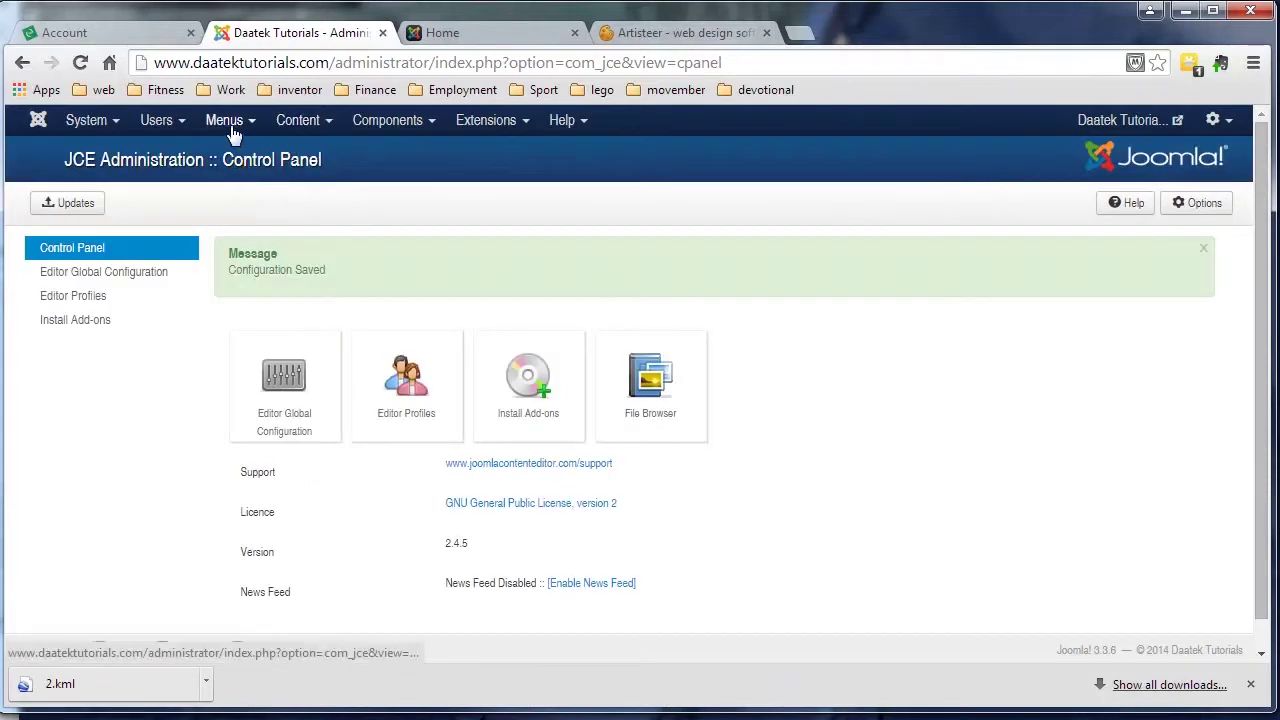
# Reopen My First Article for editing and highlight its text "This is my First Article" to check how it displays
pyautogui.click(298, 124)
pyautogui.click(310, 156)
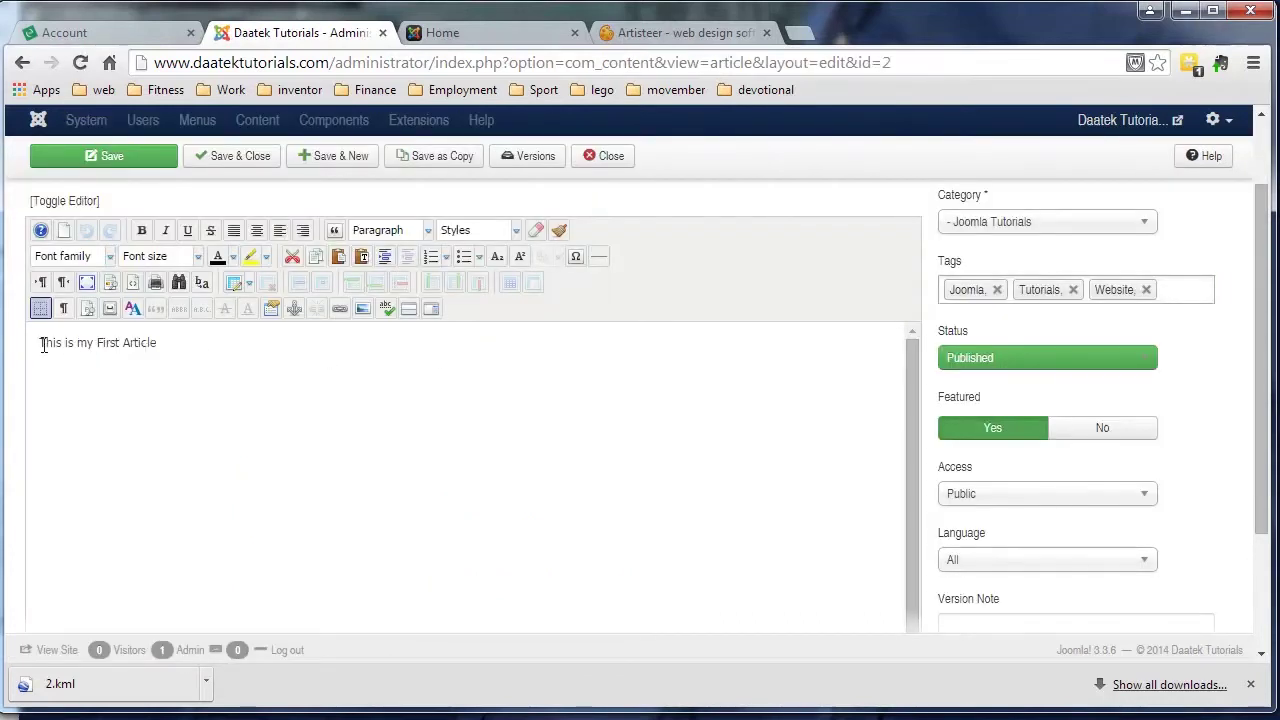
pyautogui.moveTo(40, 345); pyautogui.dragTo(177, 340)
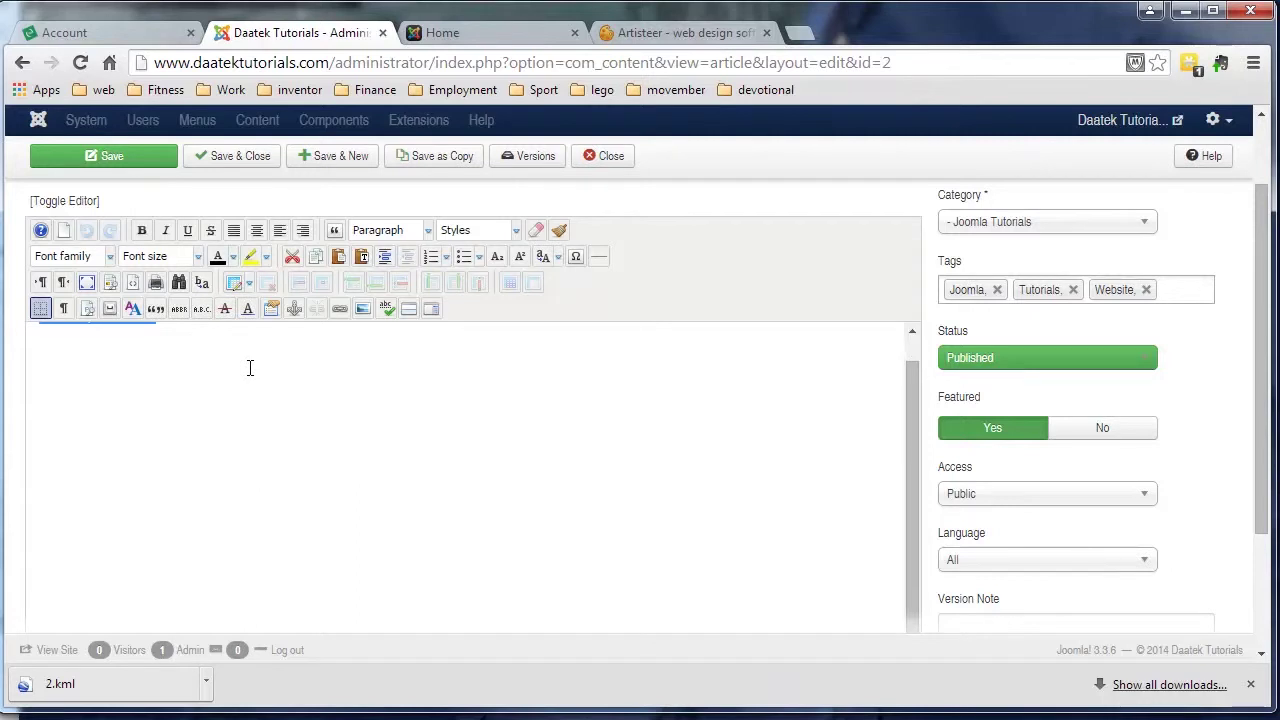
pyautogui.scroll(-2, 1060, 415)
pyautogui.scroll(1, 850, 400)
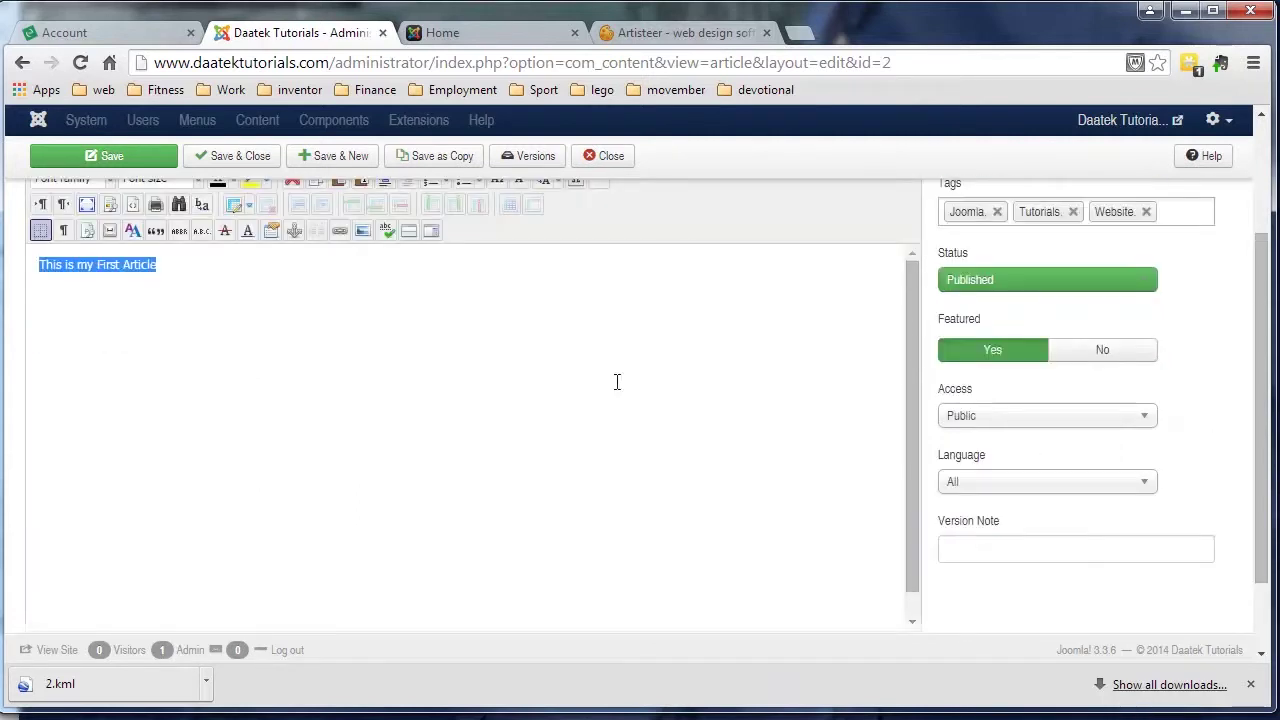
# Highlight the article's line of text again and look over the editor area and the article's publishing settings beside it
pyautogui.click(205, 325)
pyautogui.moveTo(40, 268)
pyautogui.mouseDown()
pyautogui.moveTo(187, 273)
pyautogui.moveTo(20, 271)
pyautogui.mouseUp()
pyautogui.scroll(1, 176, 368)
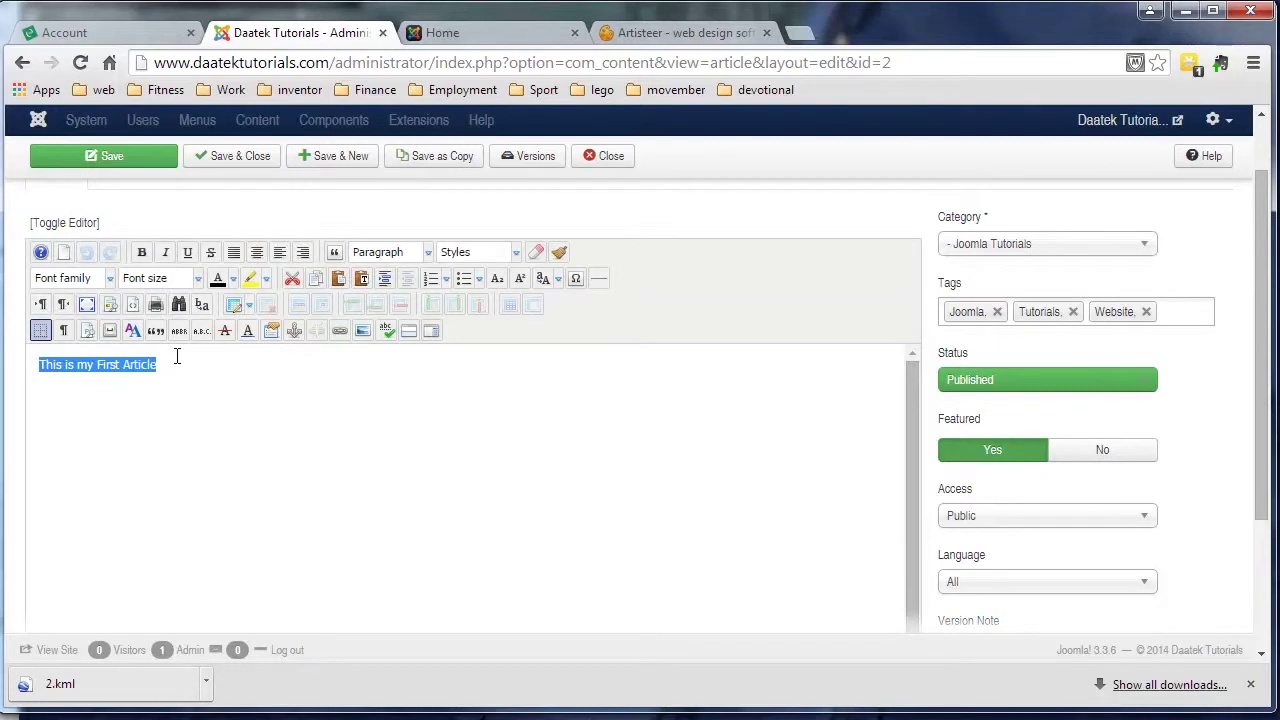
pyautogui.click(176, 357)
pyautogui.moveTo(40, 364); pyautogui.dragTo(200, 363)
pyautogui.scroll(-1, 200, 418)
pyautogui.scroll(1, 300, 425)
pyautogui.scroll(-1, 1193, 447)
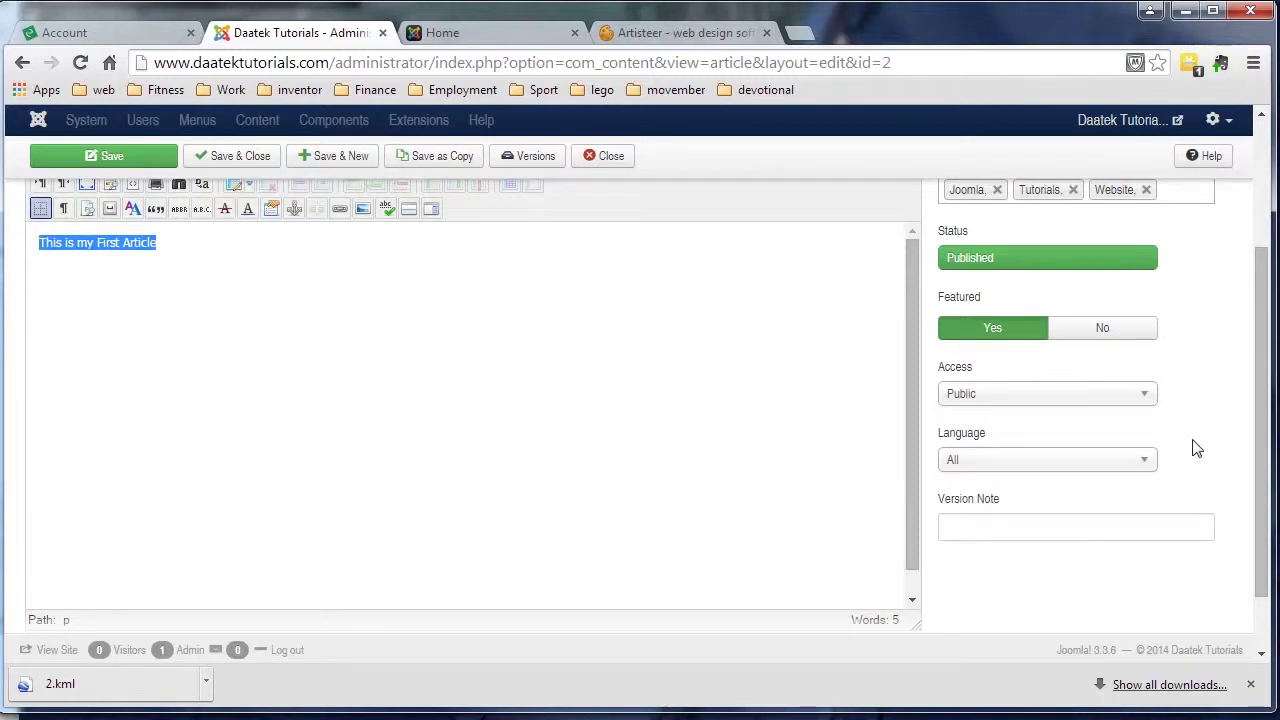
pyautogui.scroll(1, 1197, 448)
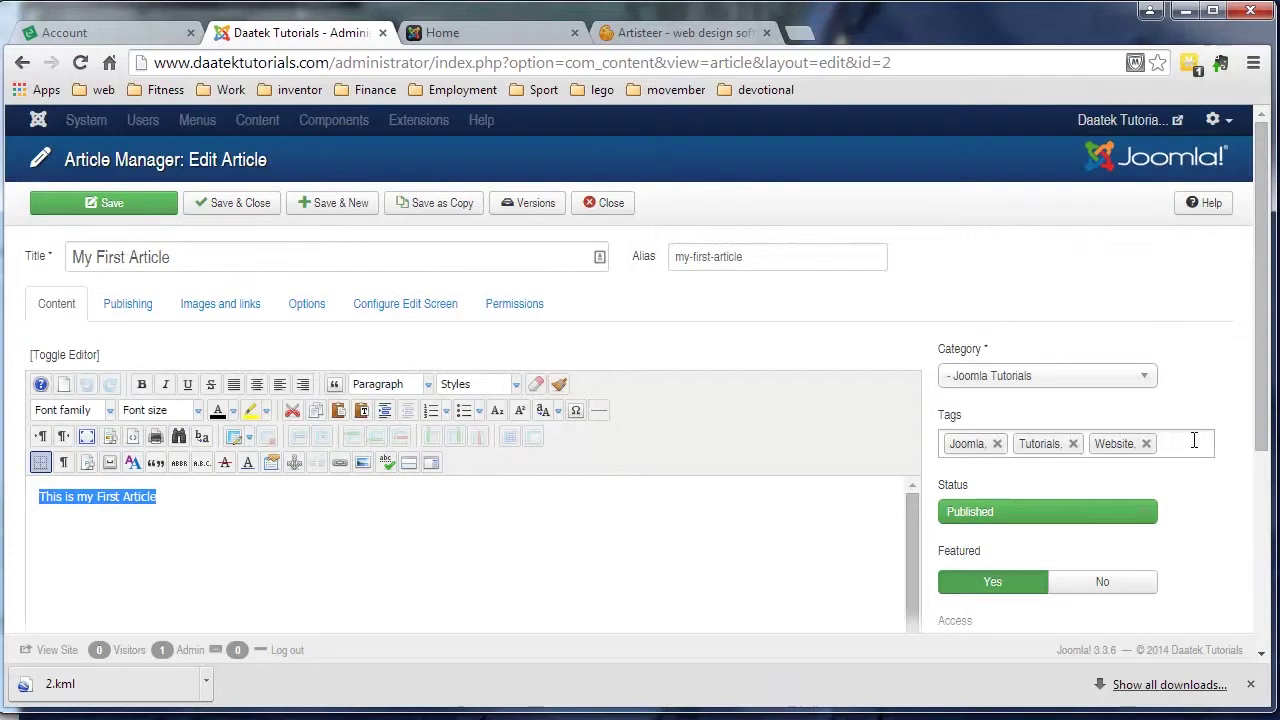
# Review My First Article's display options, from Show Title through the author, date, navigation and icon settings
pyautogui.click(310, 310)
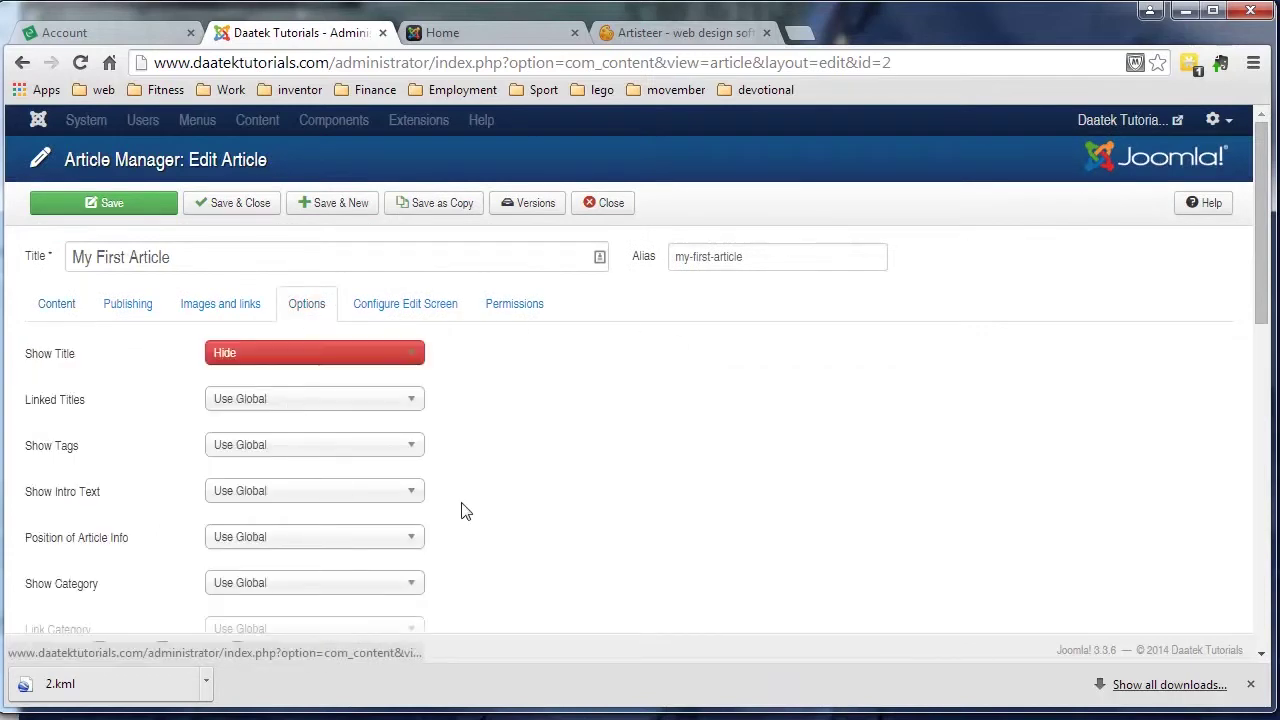
pyautogui.scroll(-3, 492, 505)
pyautogui.scroll(3, 492, 505)
pyautogui.scroll(-4, 470, 502)
pyautogui.scroll(-4, 463, 500)
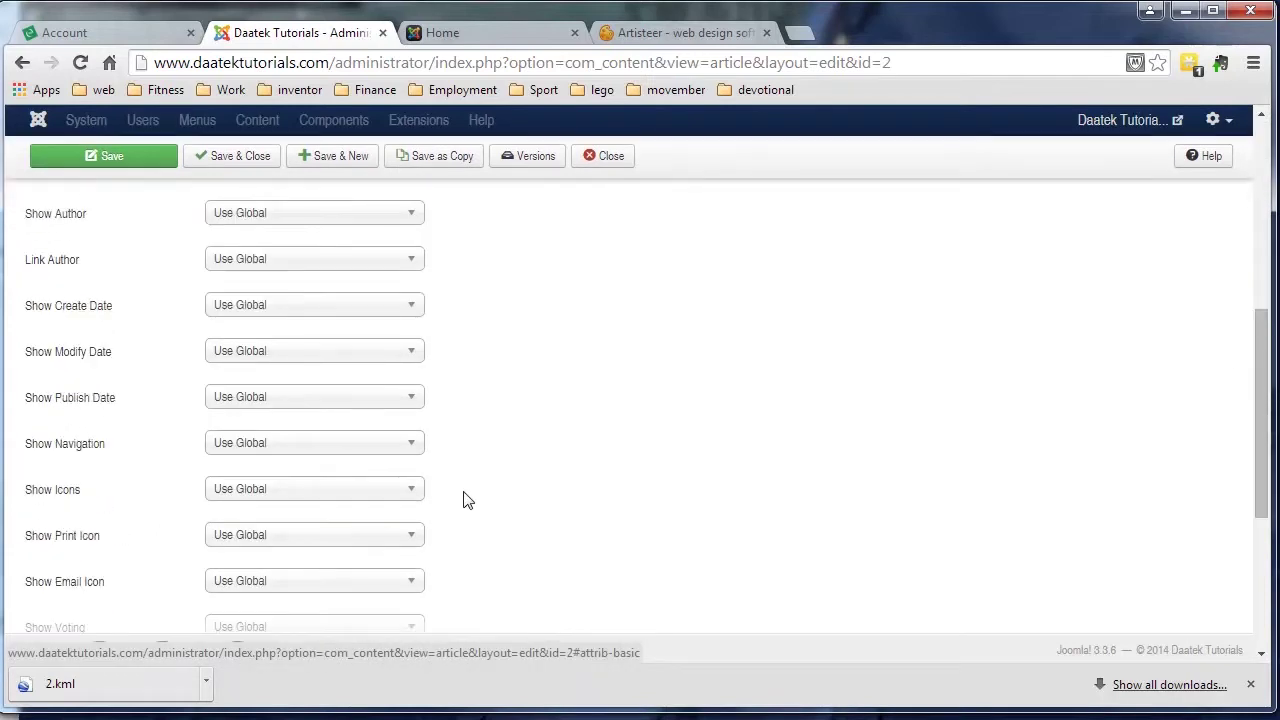
pyautogui.scroll(8, 465, 500)
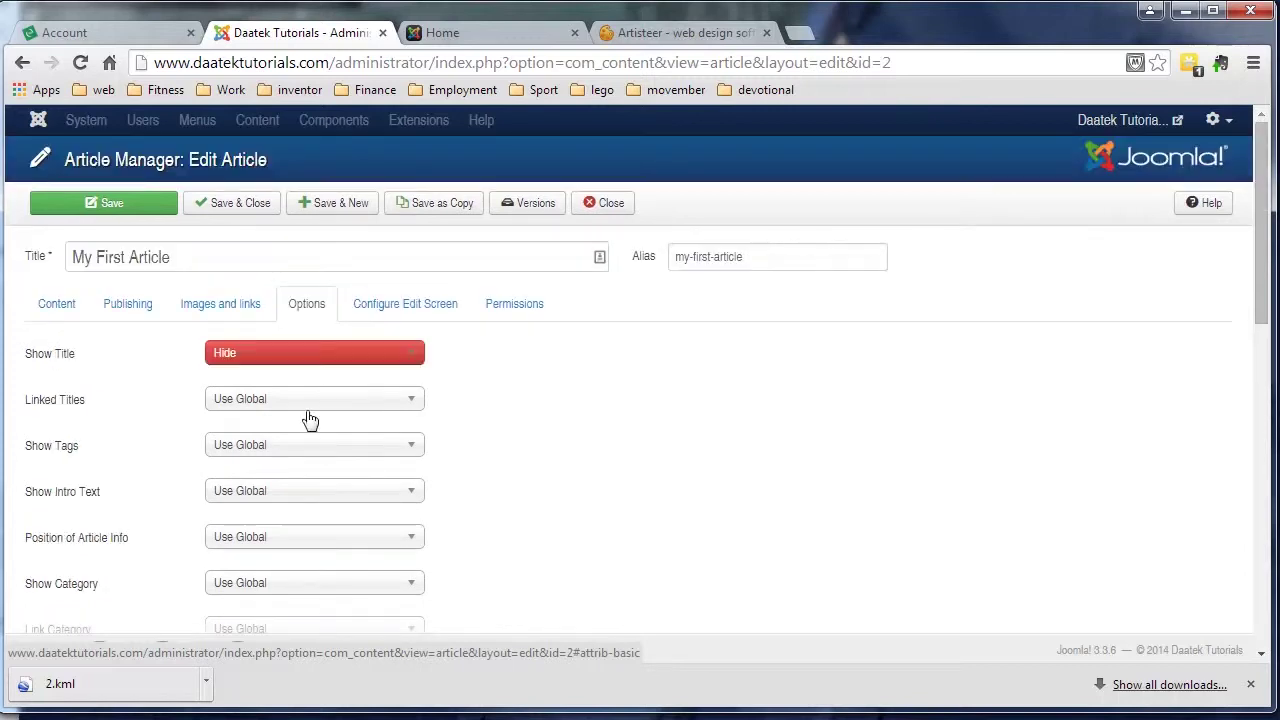
pyautogui.scroll(-3, 374, 489)
pyautogui.scroll(3, 320, 395)
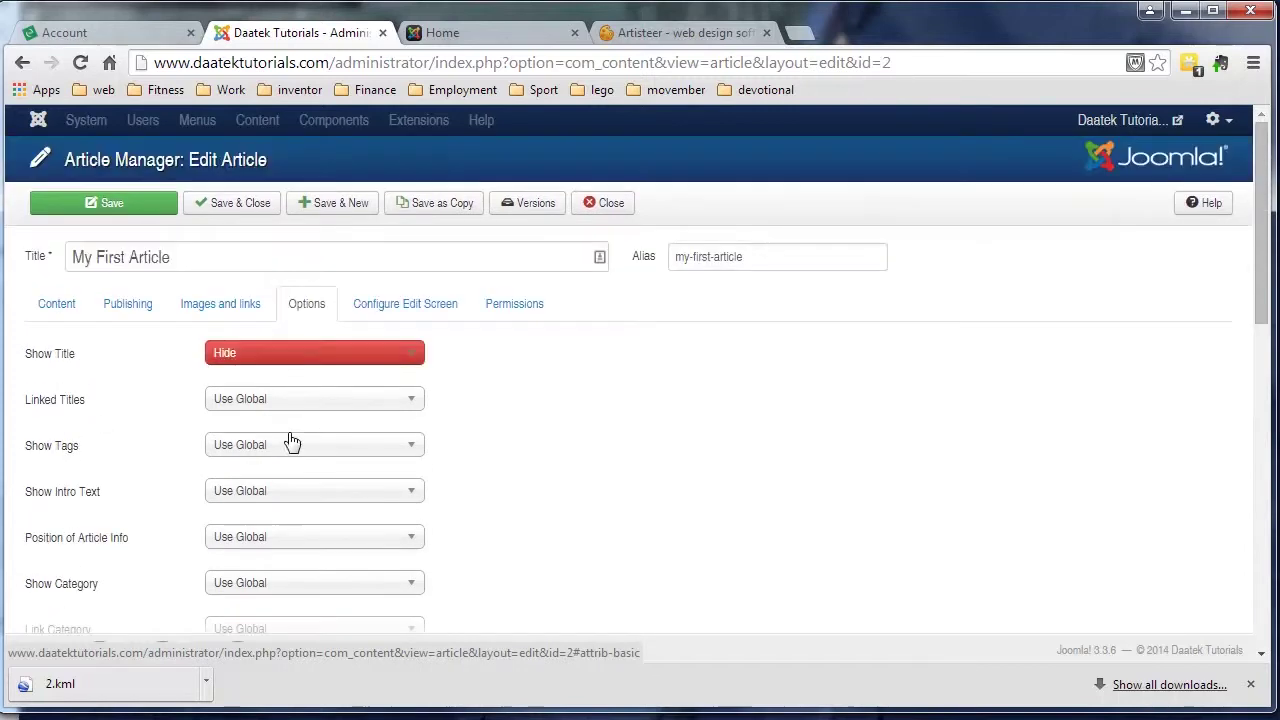